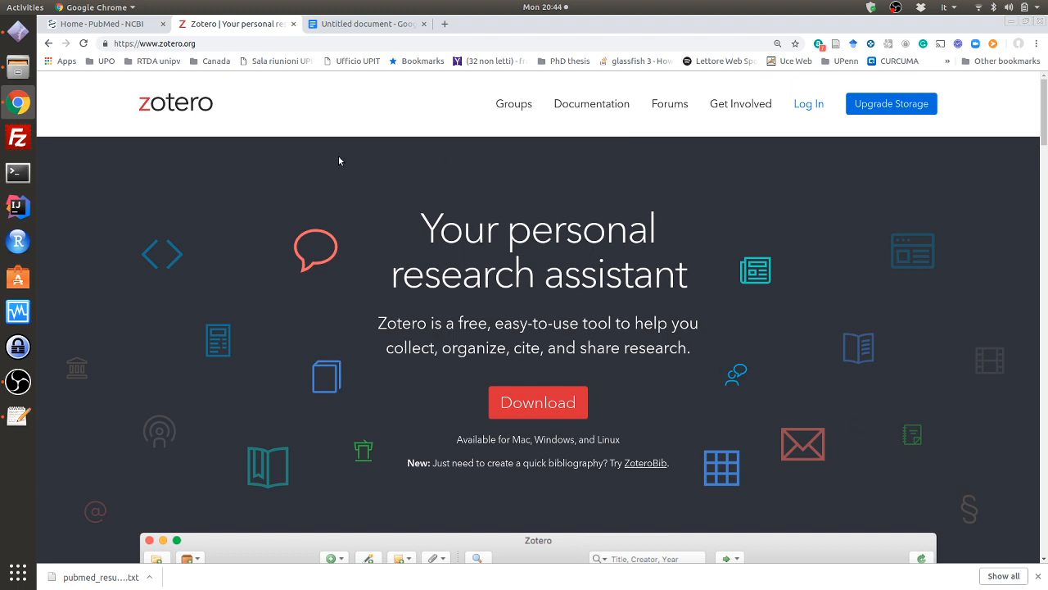
Open the Zotero downloads page from the zotero.org home page
left_click(215, 45)
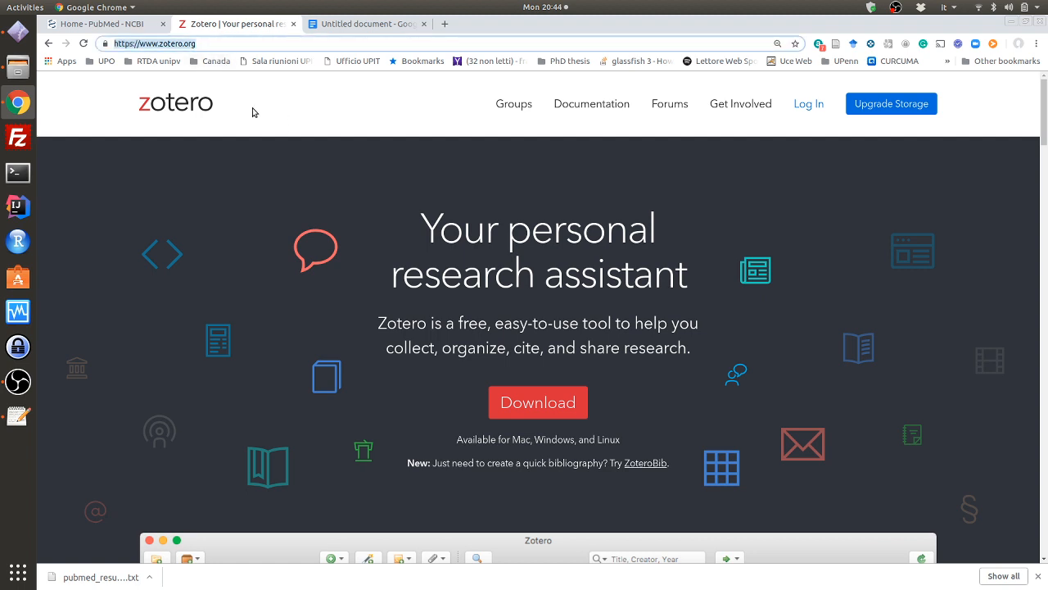
left_click(215, 44)
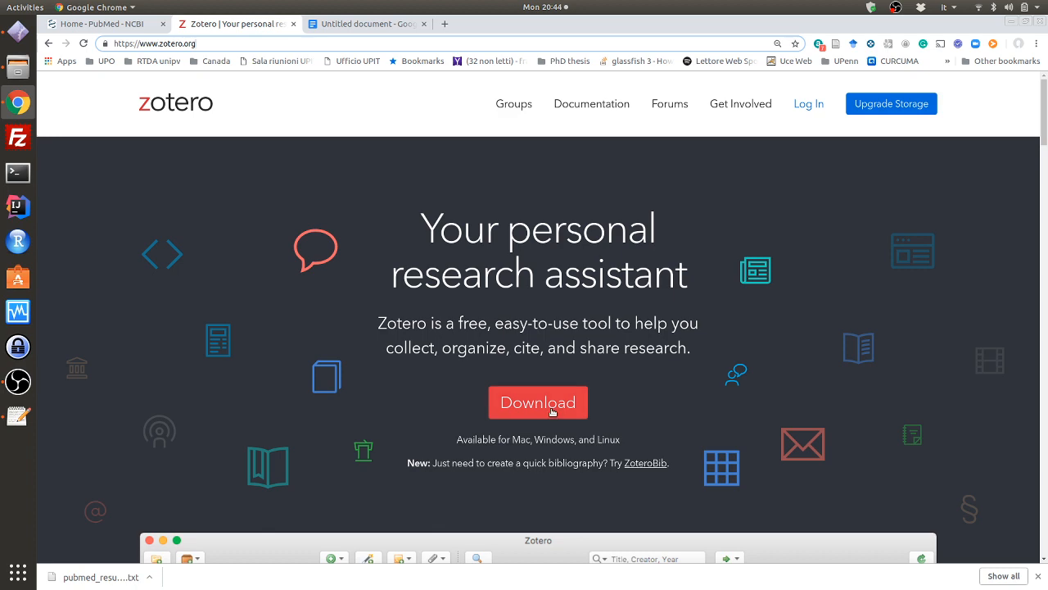
scroll(552, 412, "down", 3)
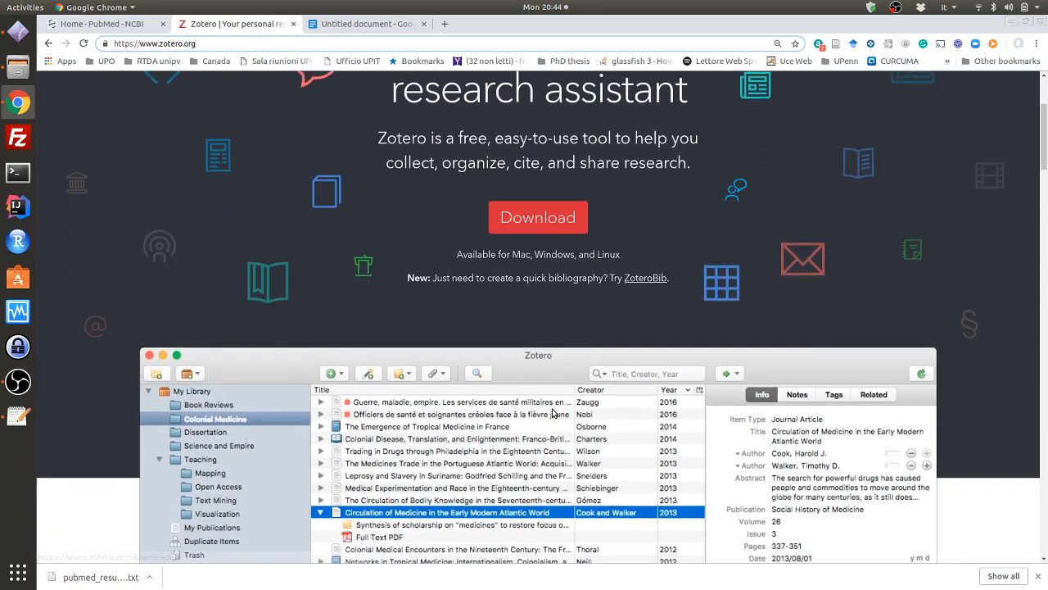
scroll(549, 407, "up", 3)
left_click(548, 404)
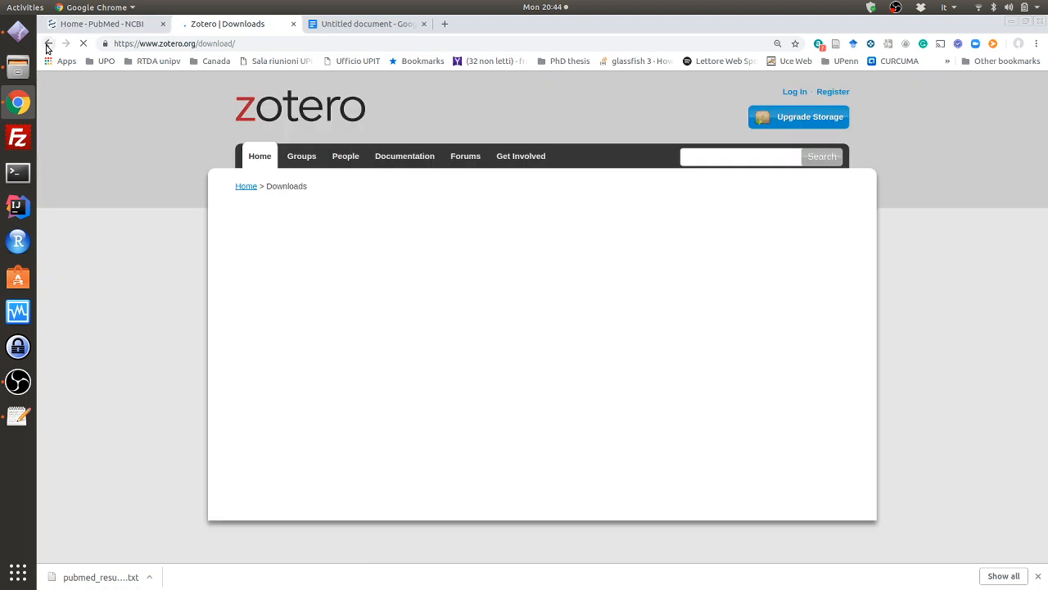
Look over the download options for Zotero 5.0 for Linux and the Zotero Connector for Chrome
scroll(568, 407, "down", 5)
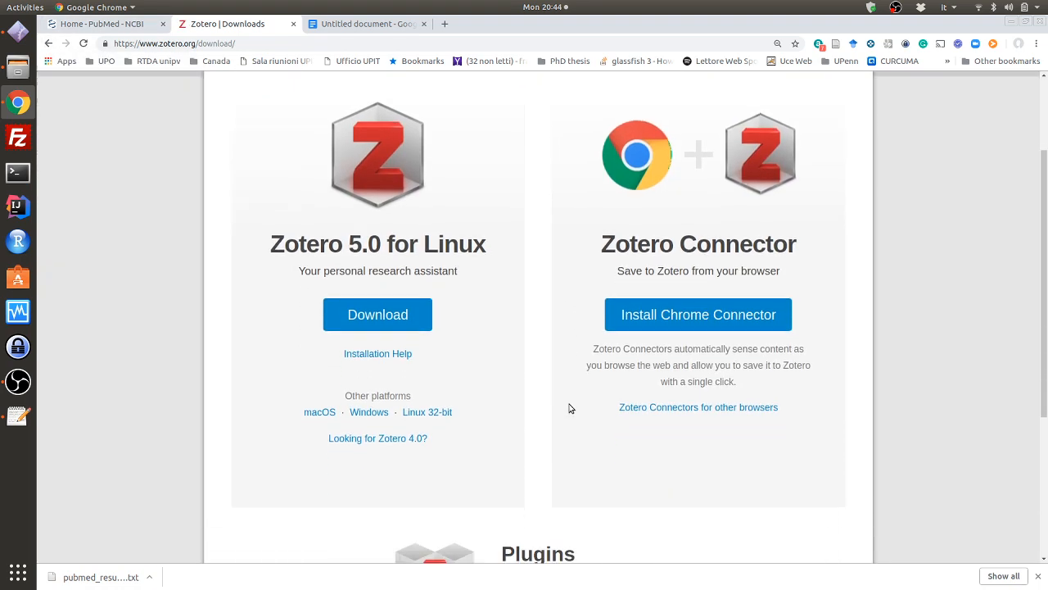
scroll(568, 407, "up", 5)
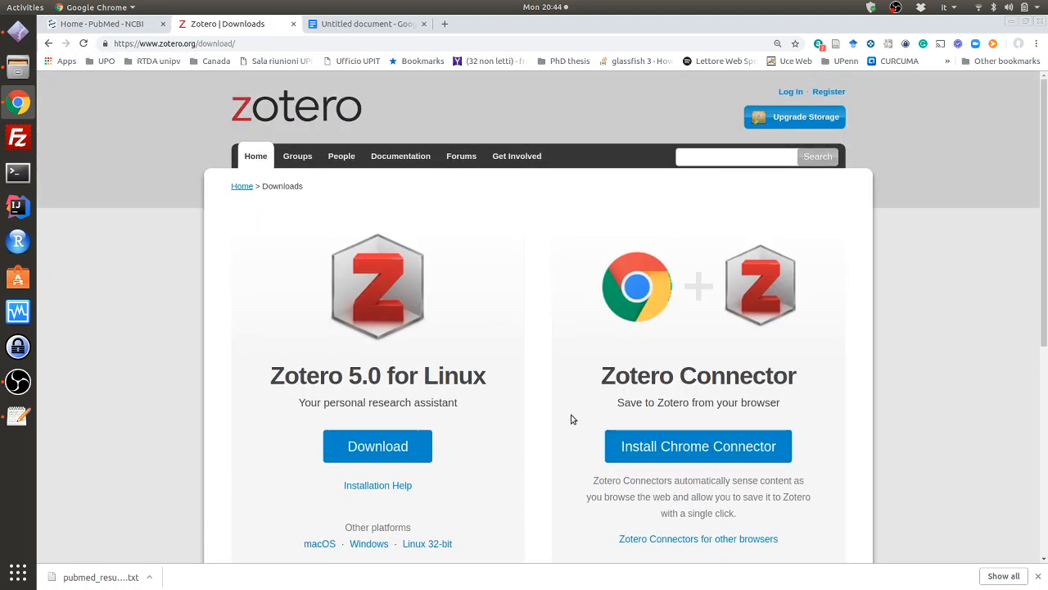
left_click_drag(592, 373, 795, 382)
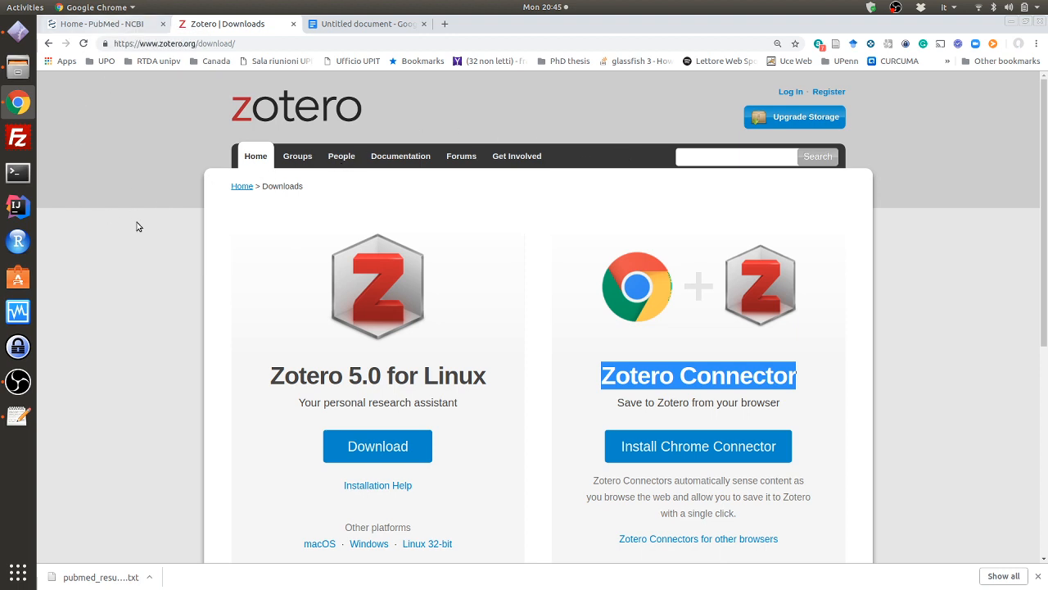
left_click(602, 379)
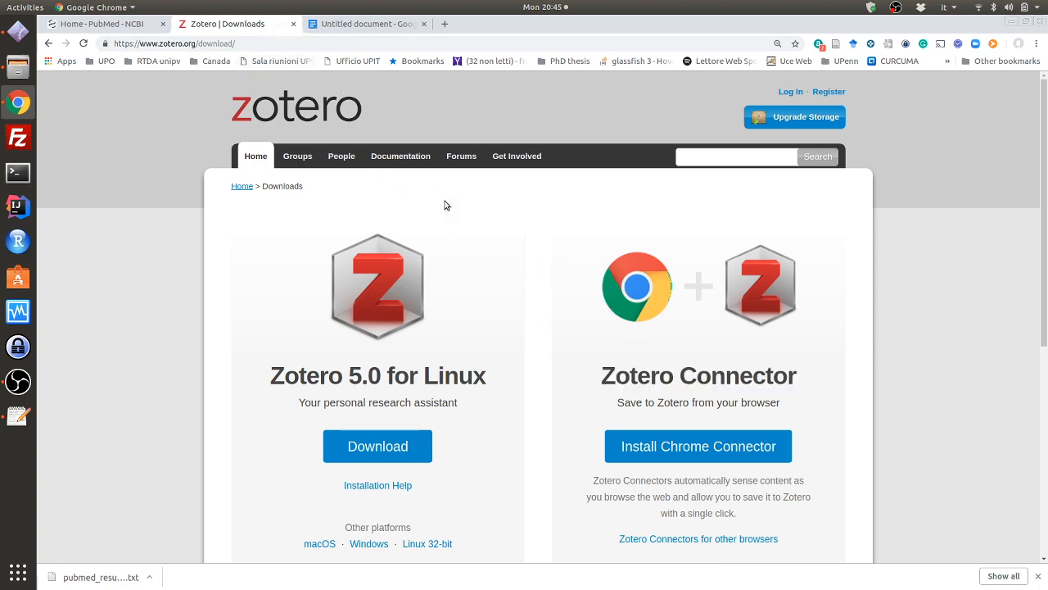
Switch to the Zotero desktop app and look through the collections in My Library and Group Libraries
left_click(17, 32)
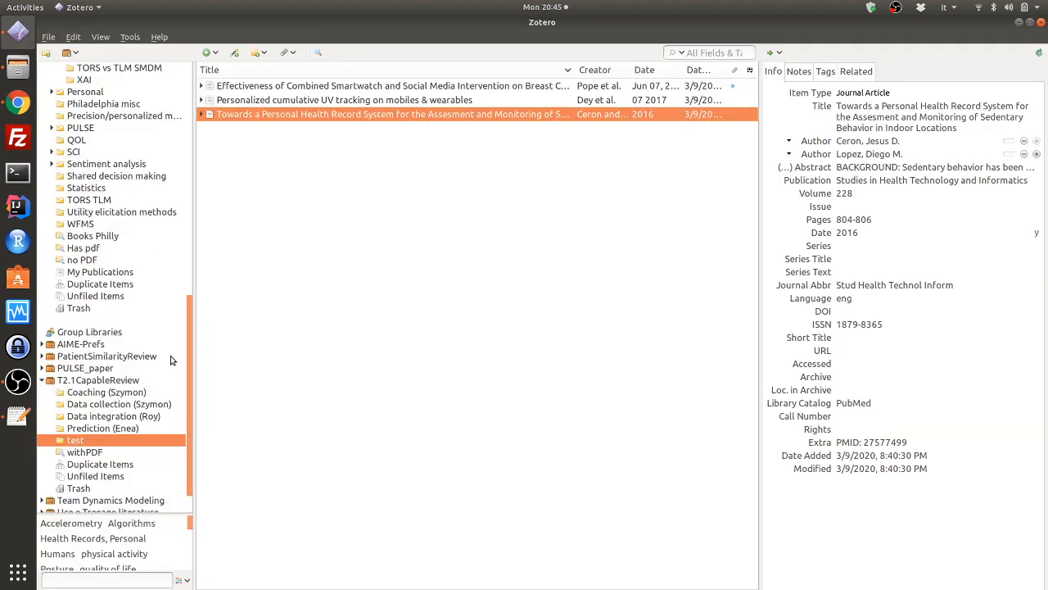
scroll(170, 360, "up", 10)
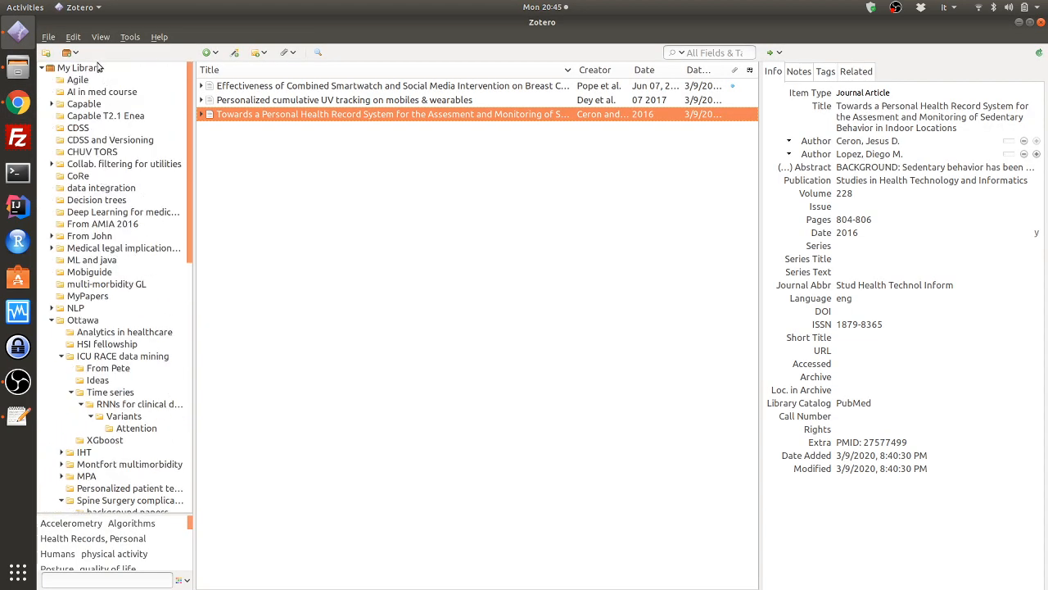
scroll(108, 121, "down", 2)
scroll(109, 121, "down", 12)
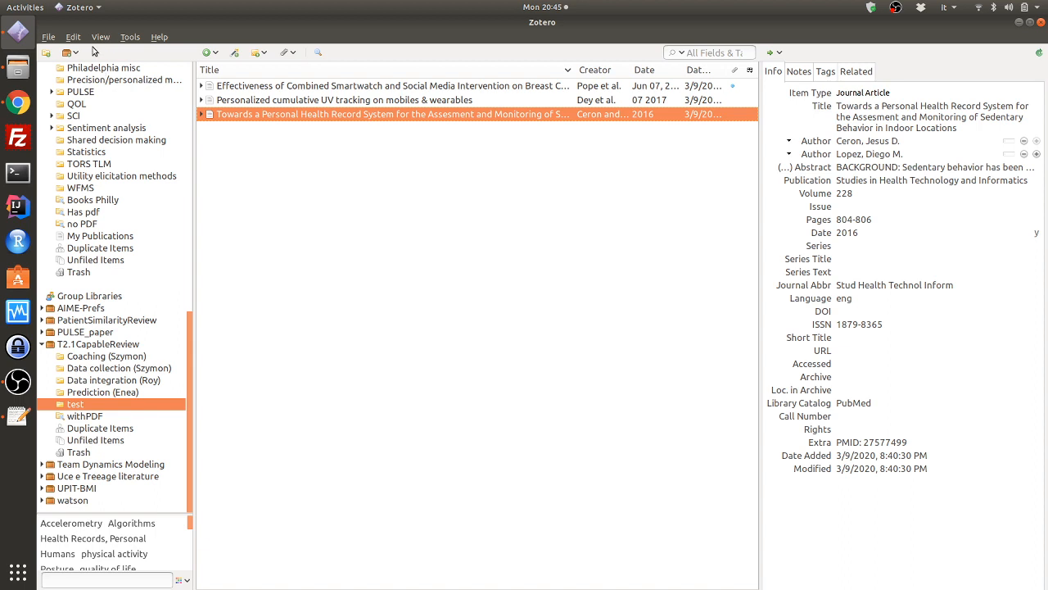
Switch to Chrome and open the Zotero website's login page, keeping the prefilled credentials
left_click(18, 103)
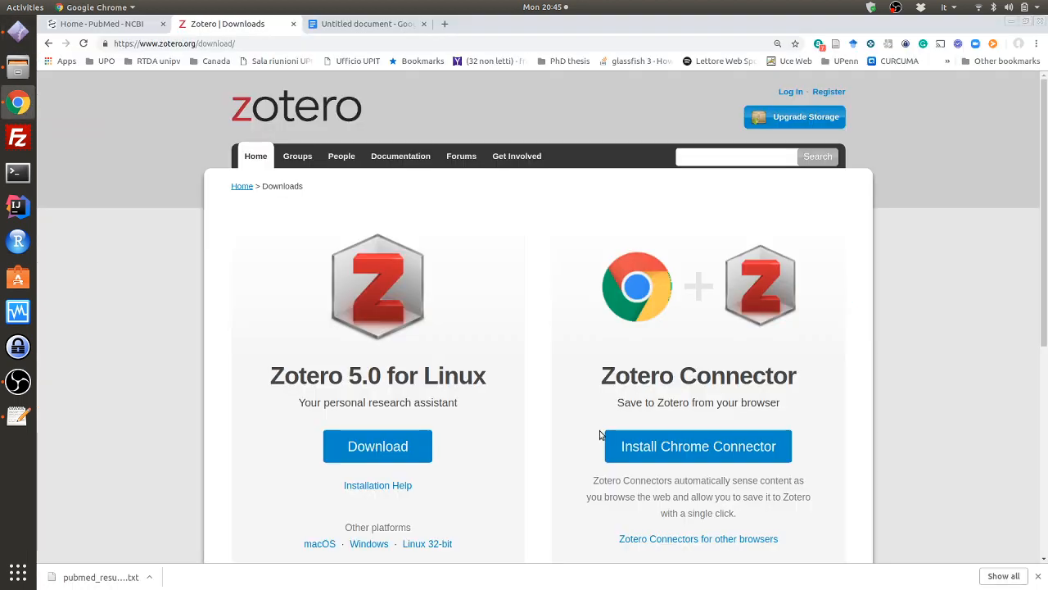
left_click(791, 94)
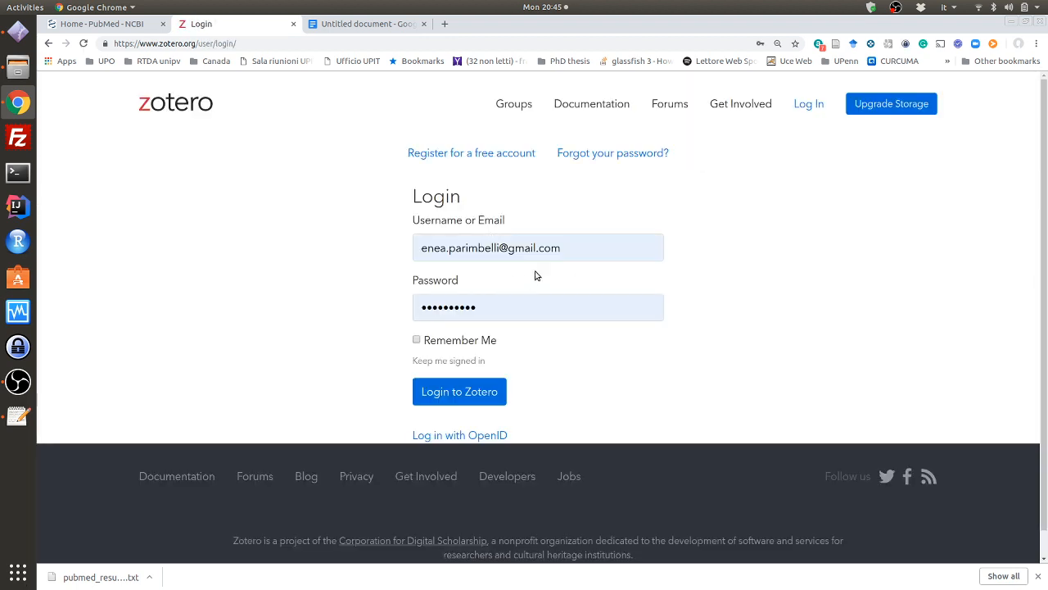
left_click_drag(575, 254, 601, 257)
left_click(405, 252)
left_click(606, 260)
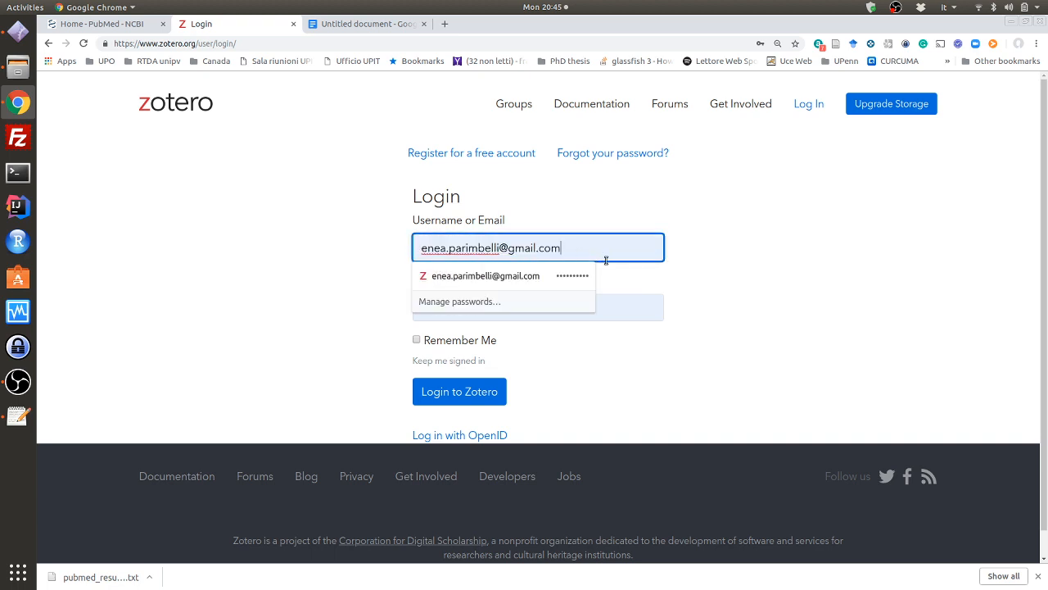
left_click(761, 302)
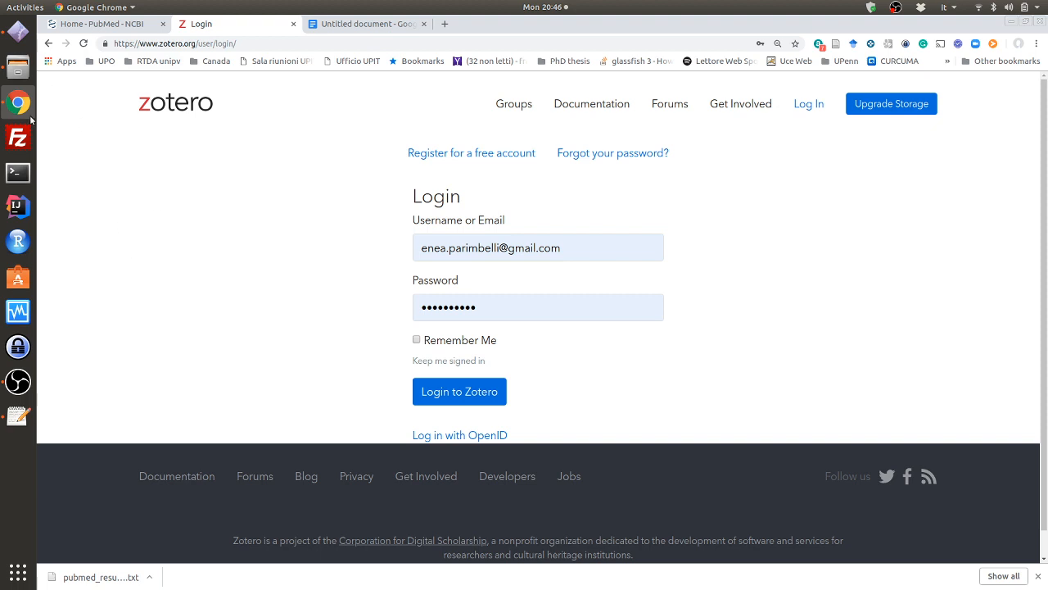
Switch to the Zotero desktop app and examine the items in the T2.1CapableReview group library and its Prediction collection
left_click(19, 33)
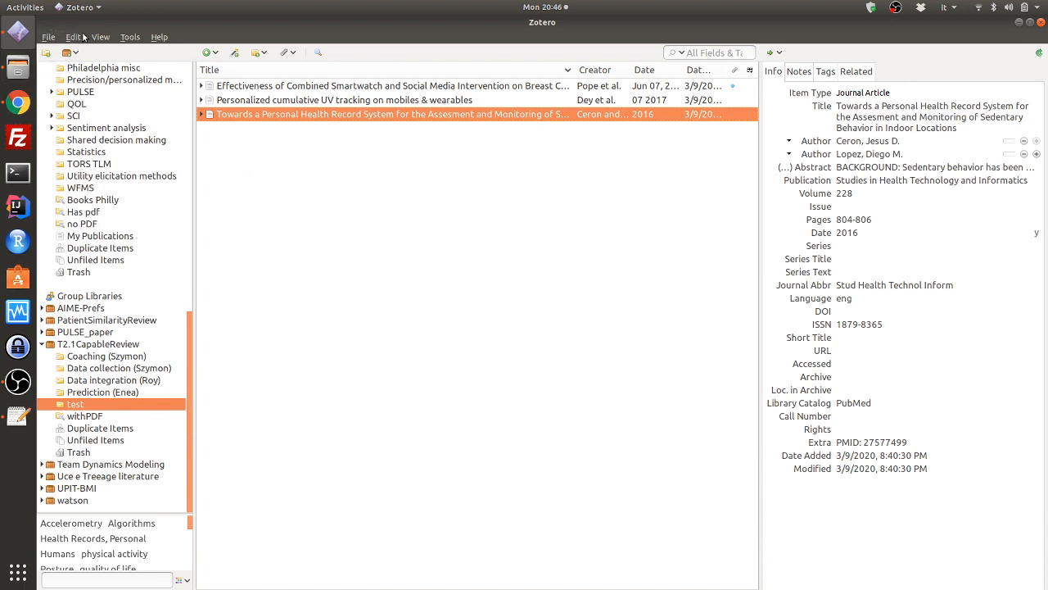
left_click(1022, 105)
left_click(95, 345)
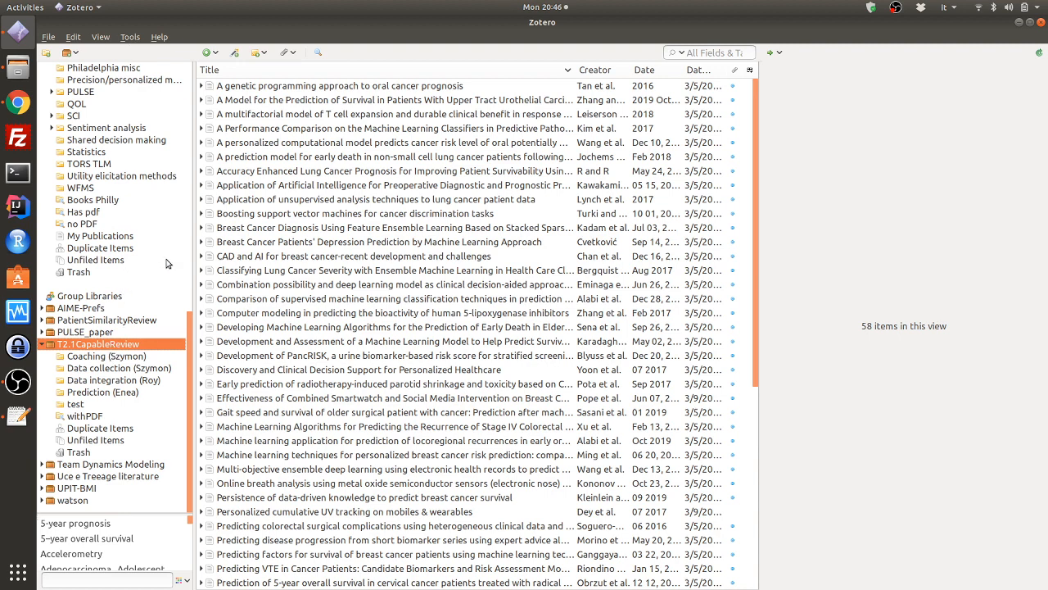
left_click(120, 396)
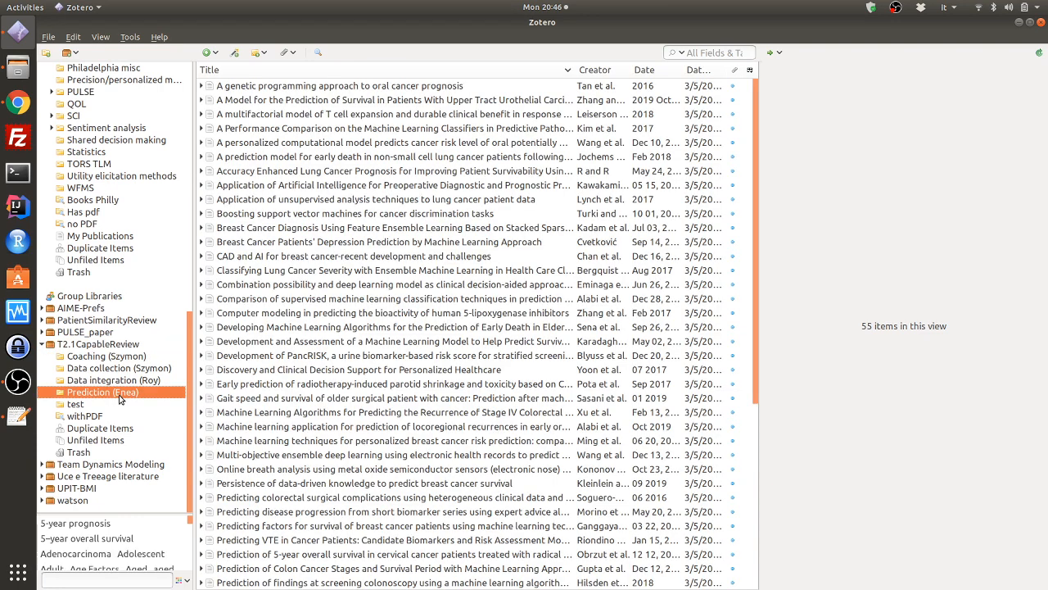
left_click(116, 348)
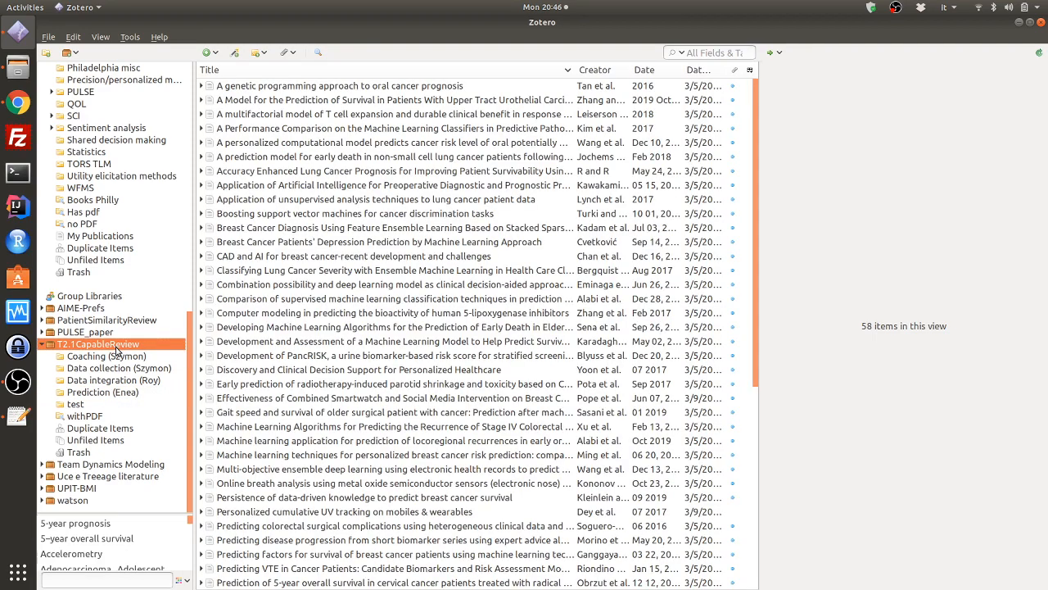
scroll(383, 426, "down", 8)
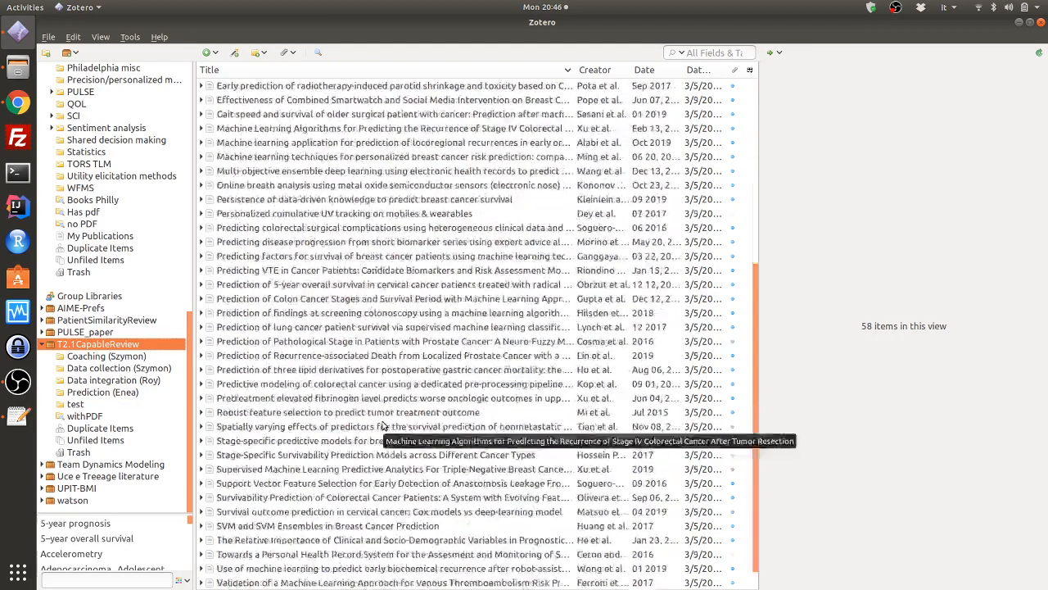
scroll(382, 425, "up", 8)
scroll(102, 385, "up", 1)
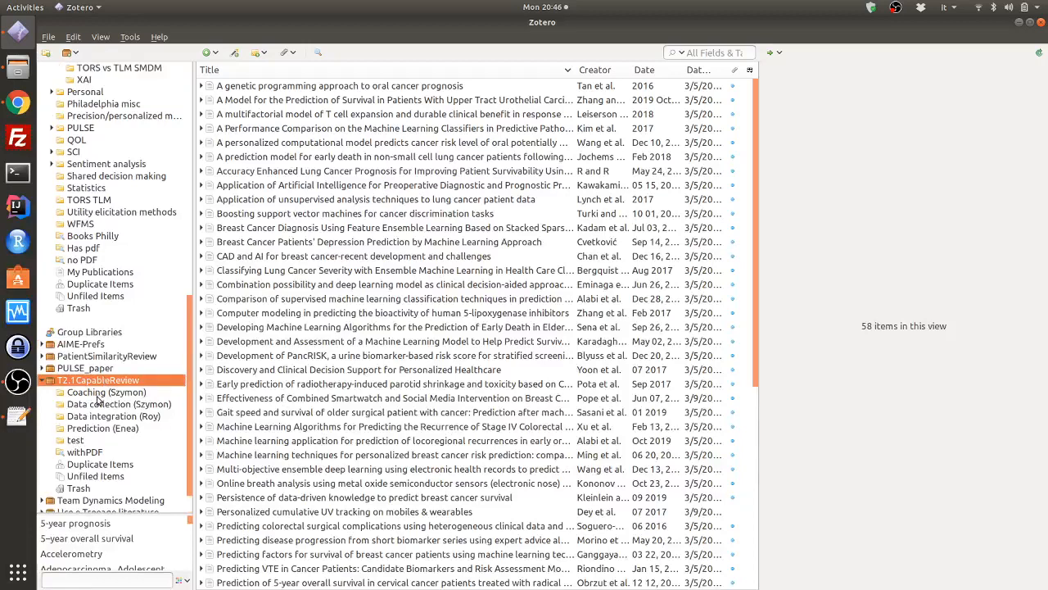
Move all three items in the test collection to the trash and return to the T2.1CapableReview library's full item list
left_click(75, 440)
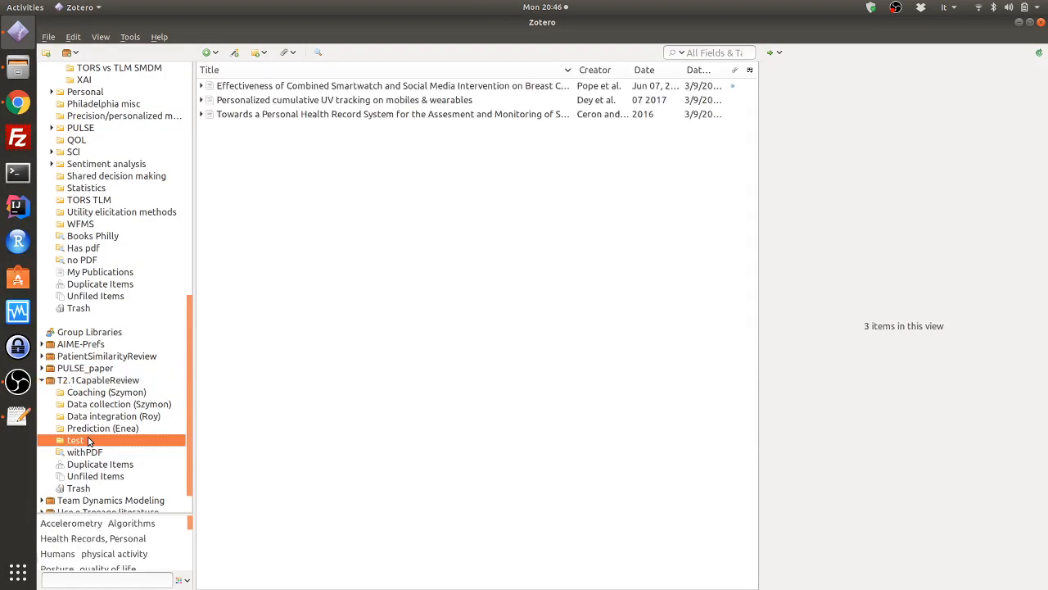
left_click(273, 88)
left_click(275, 114, "shift")
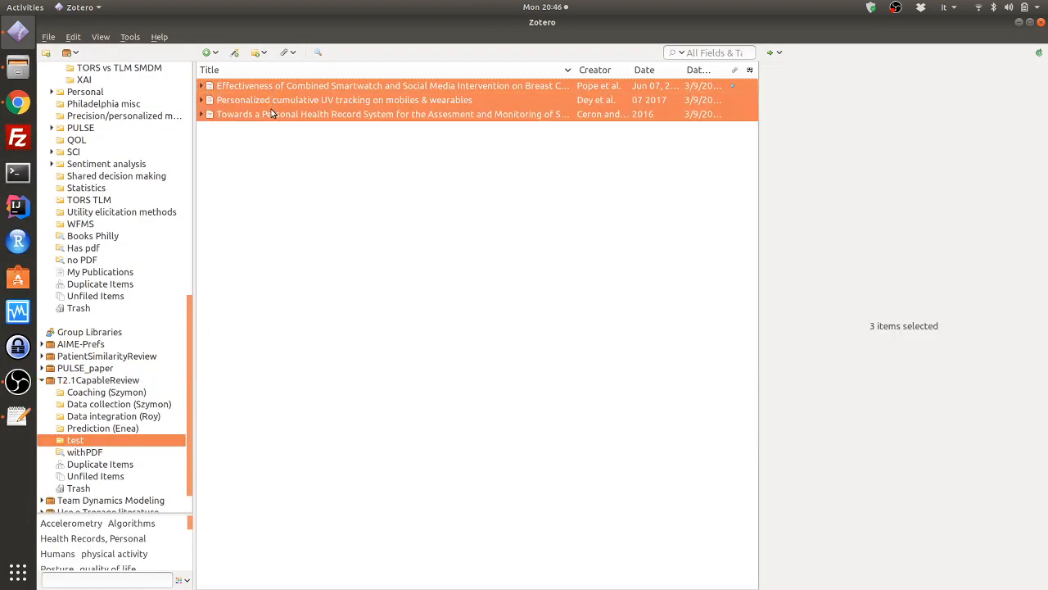
right_click(272, 113)
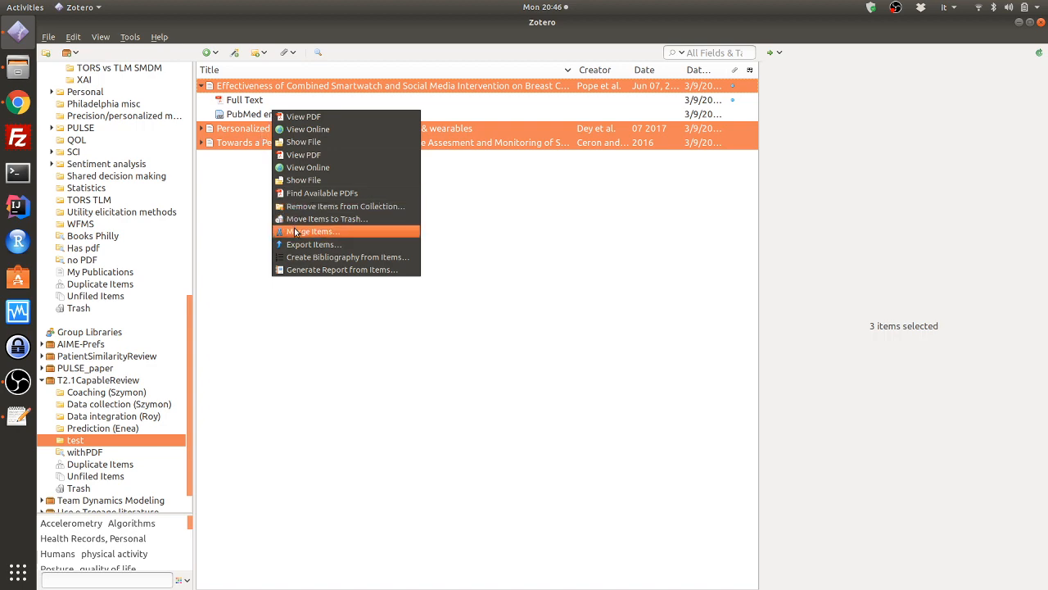
left_click(298, 222)
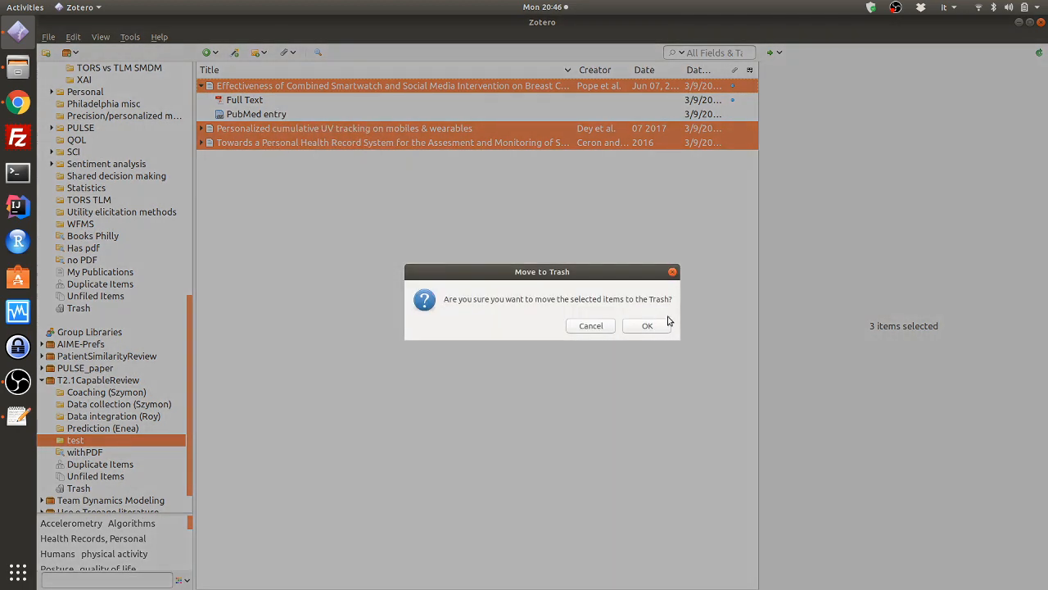
left_click(655, 327)
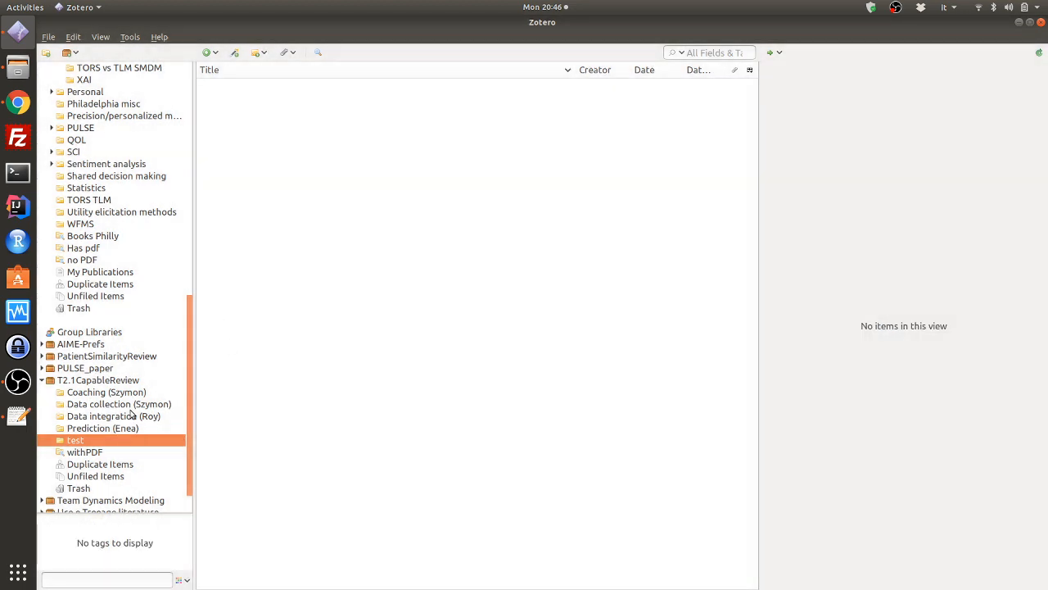
left_click(117, 380)
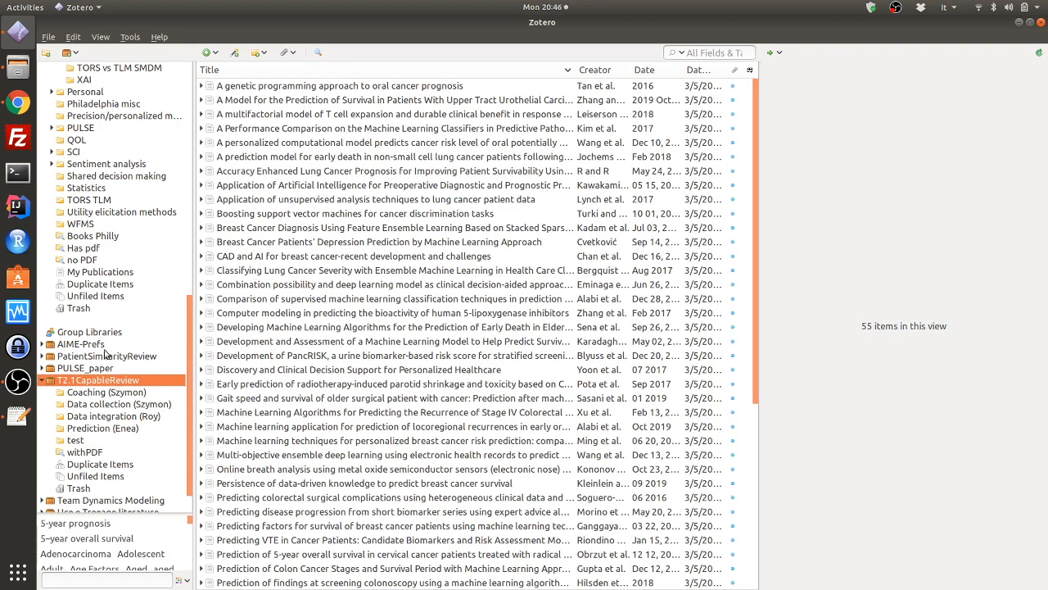
Review the data and file syncing settings in Zotero's preferences and close them without changes
left_click(18, 103)
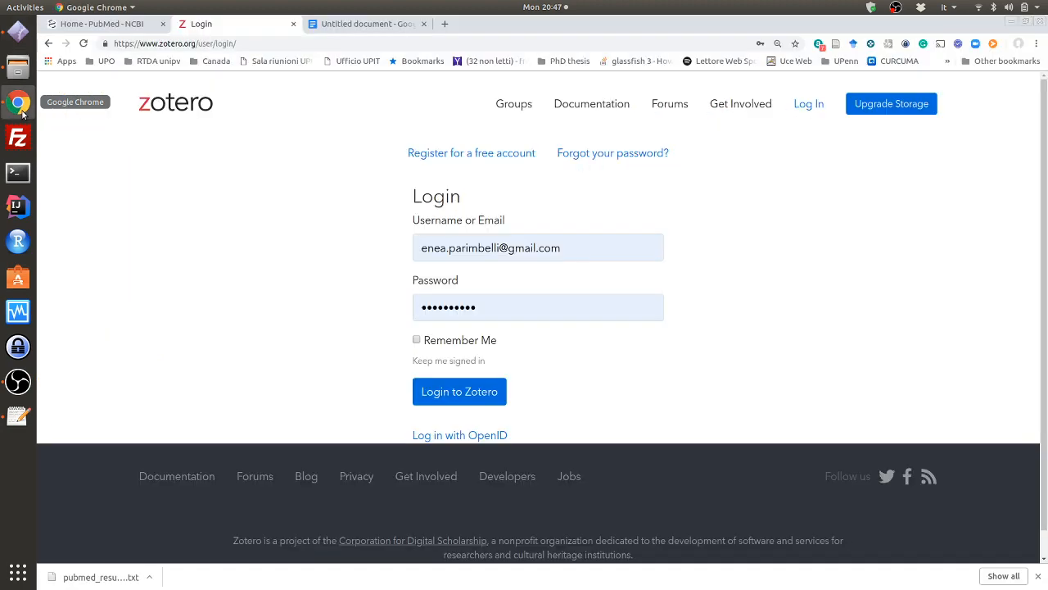
left_click(26, 39)
left_click(47, 37)
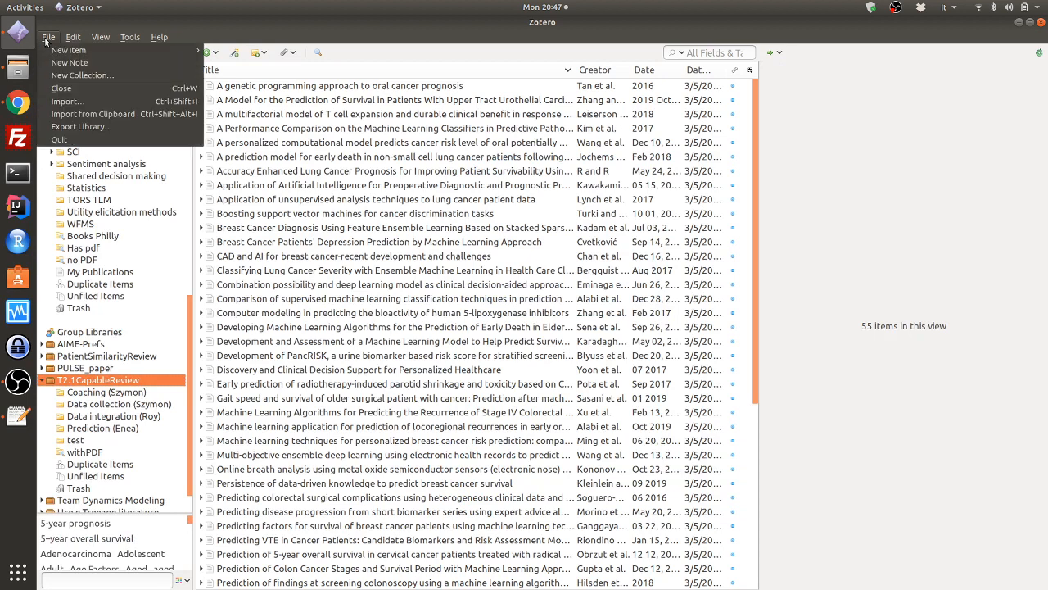
mouse_move(67, 41)
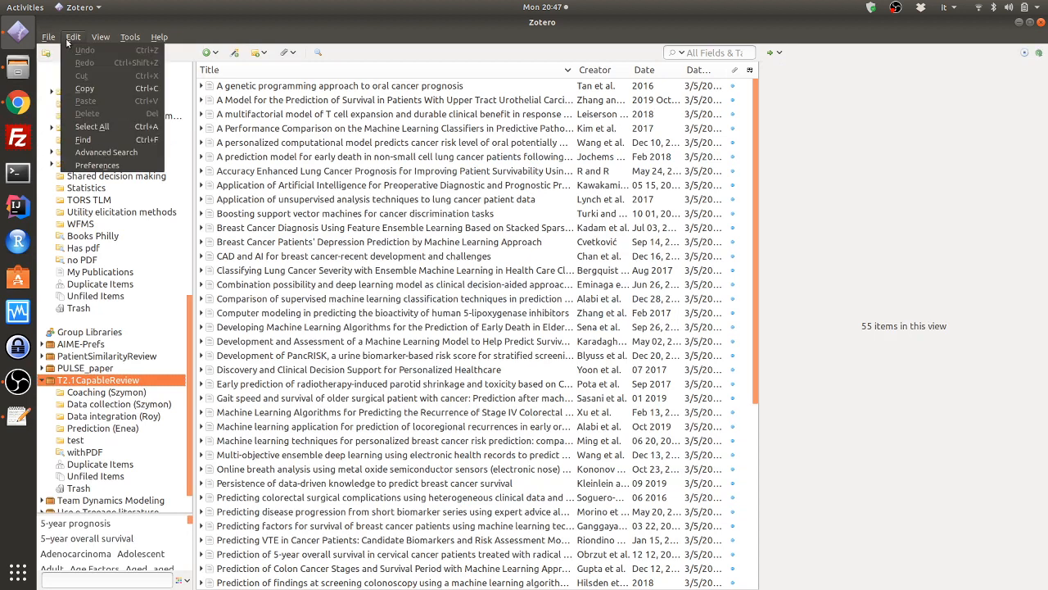
left_click(96, 165)
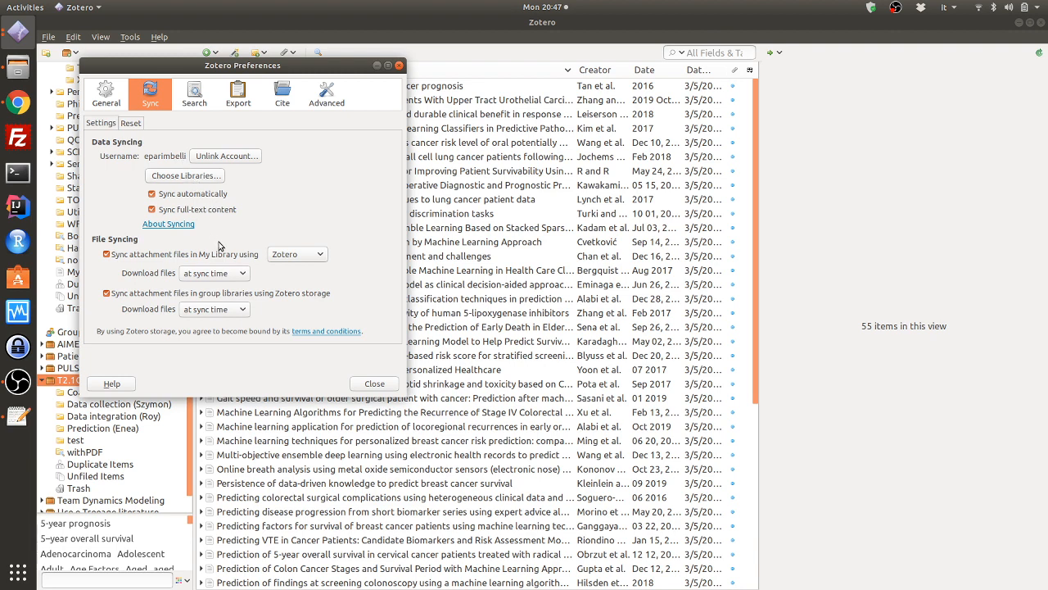
left_click(374, 384)
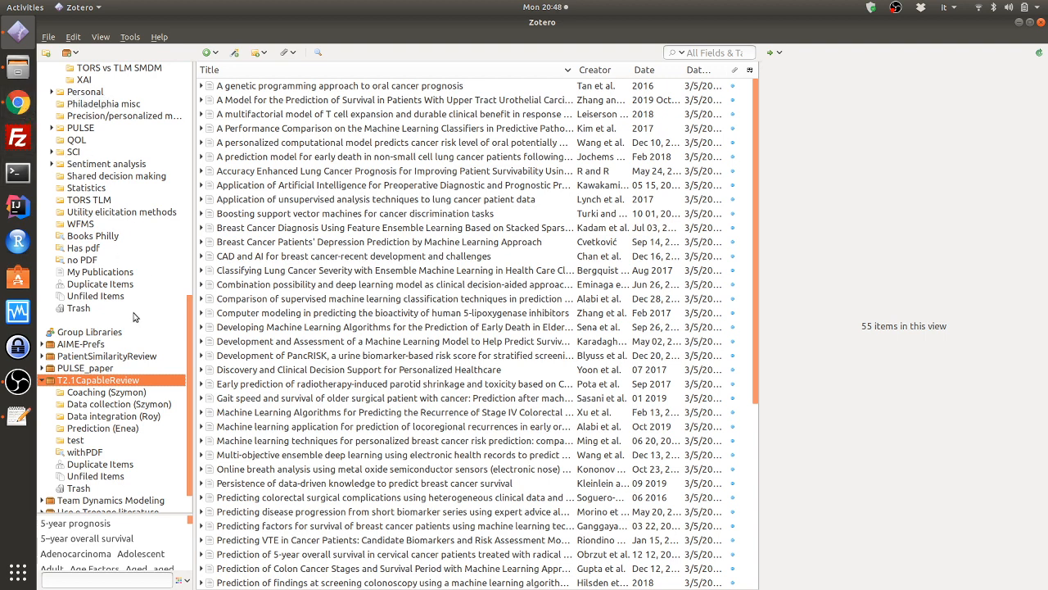
Look through My Library and Group Libraries once more and switch back to the login page in Chrome
scroll(132, 366, "up", 15)
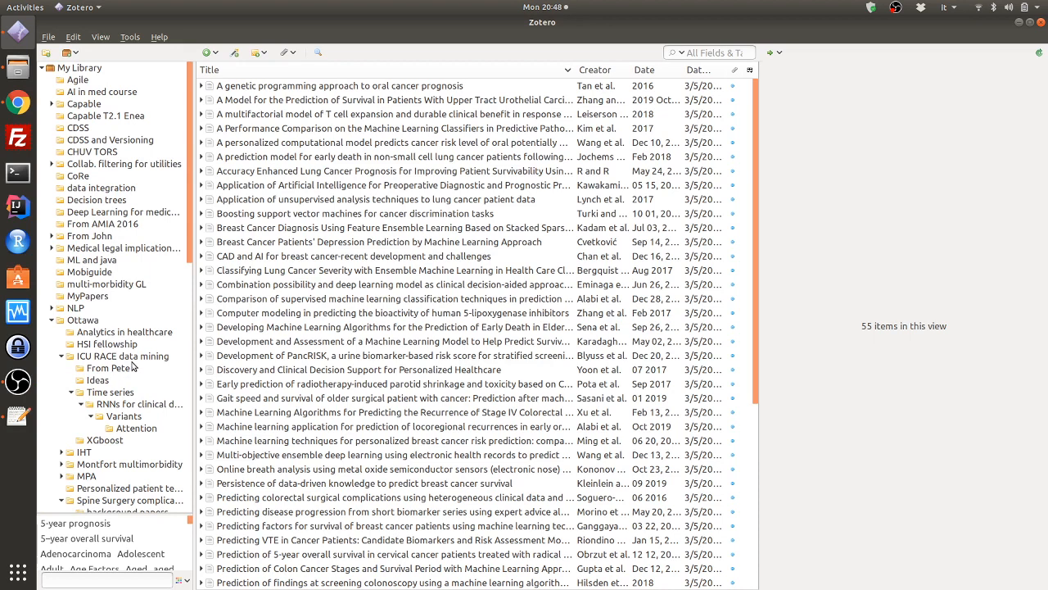
scroll(132, 366, "down", 15)
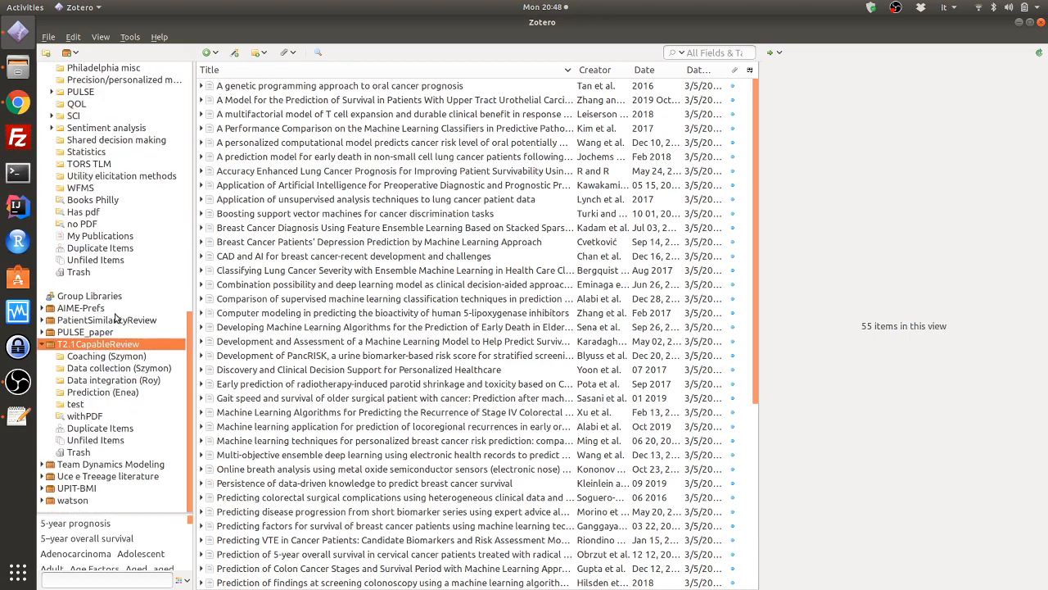
left_click(18, 101)
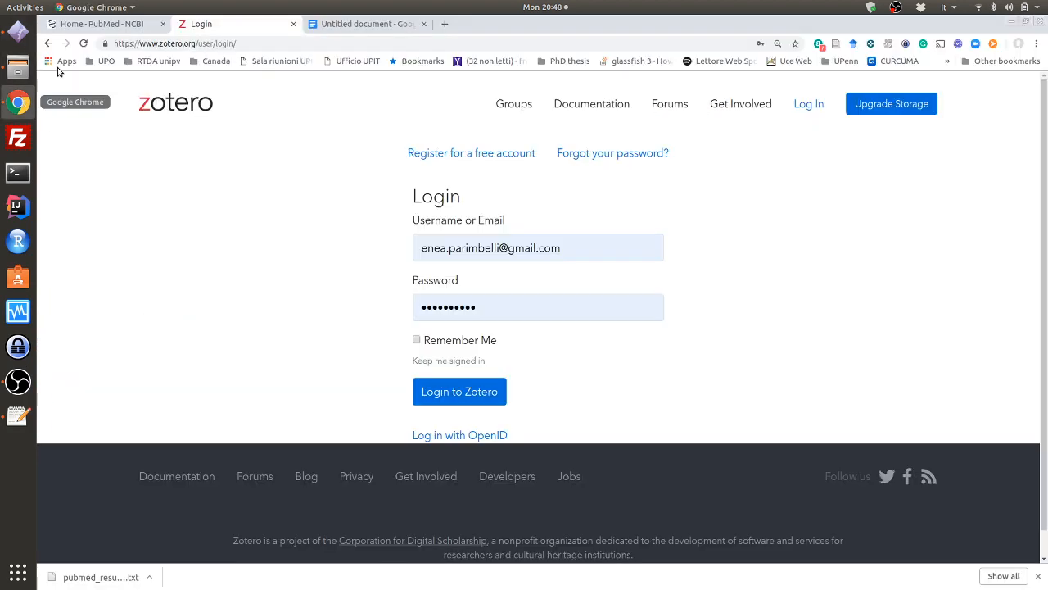
Switch to the PubMed page and search PubMed for "smartwatch cancer"
left_click(110, 31)
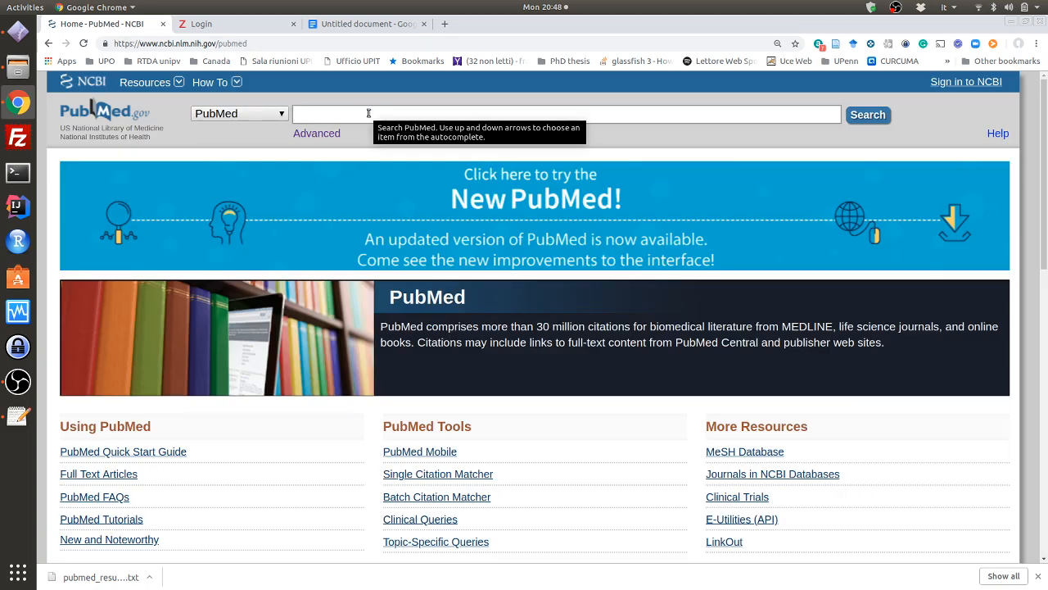
type("smart")
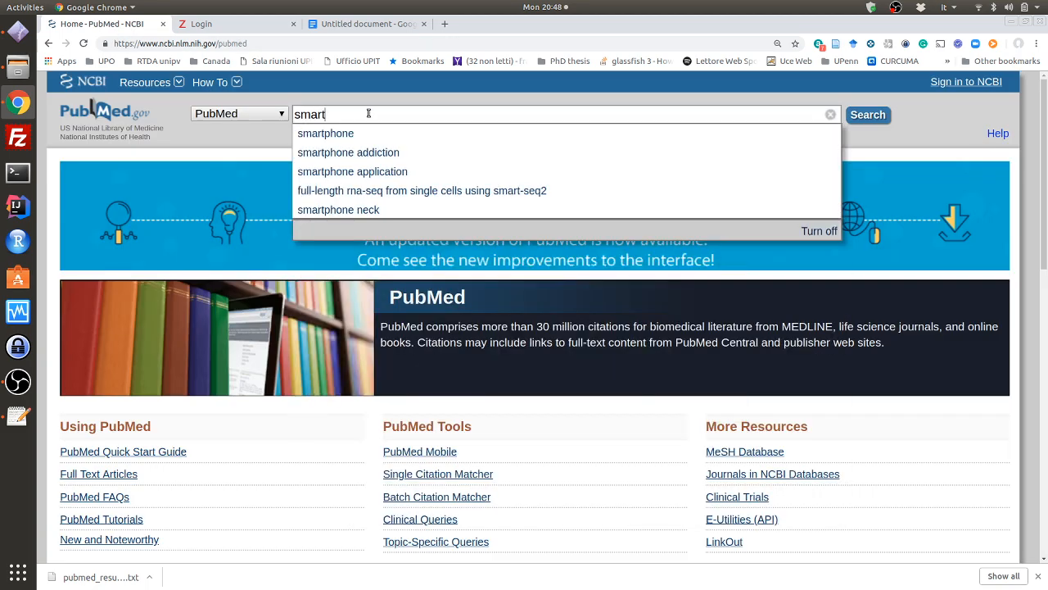
type("watch")
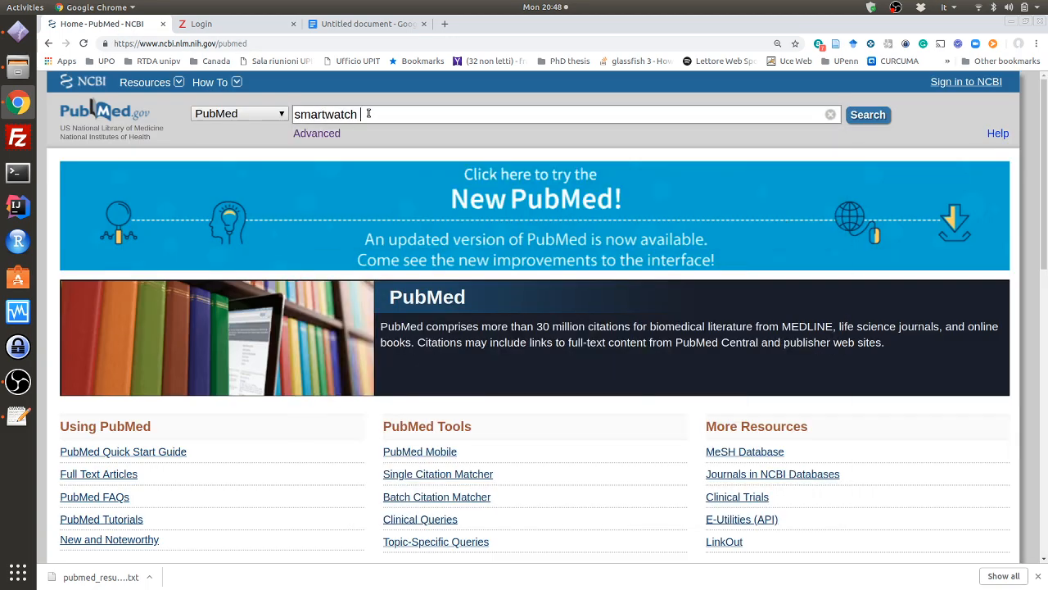
type(" cancer")
left_click(869, 117)
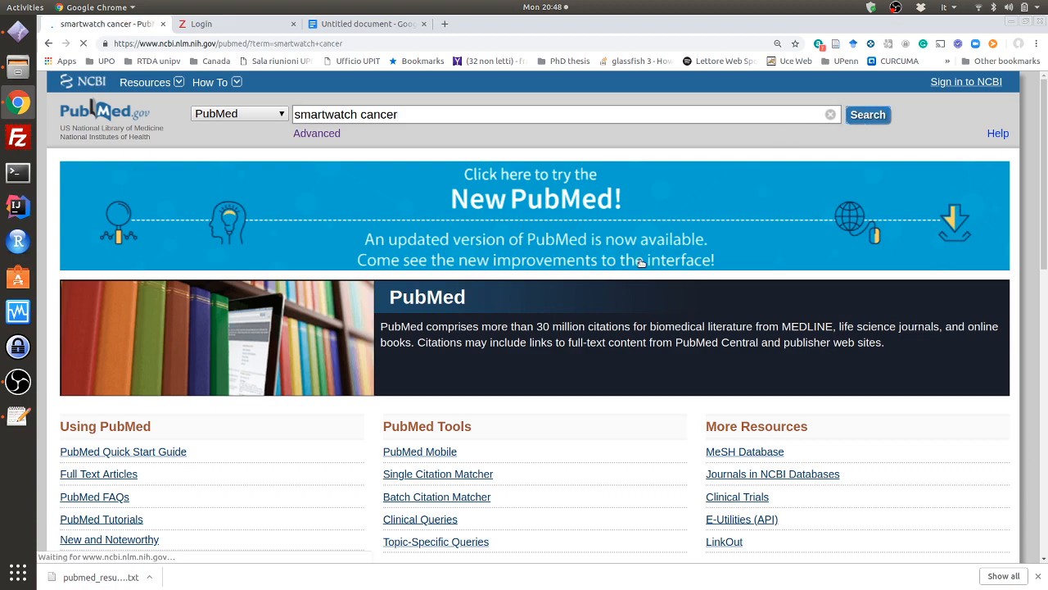
Examine the articles listed in the PubMed search results and the options above the list
scroll(625, 304, "down", 3)
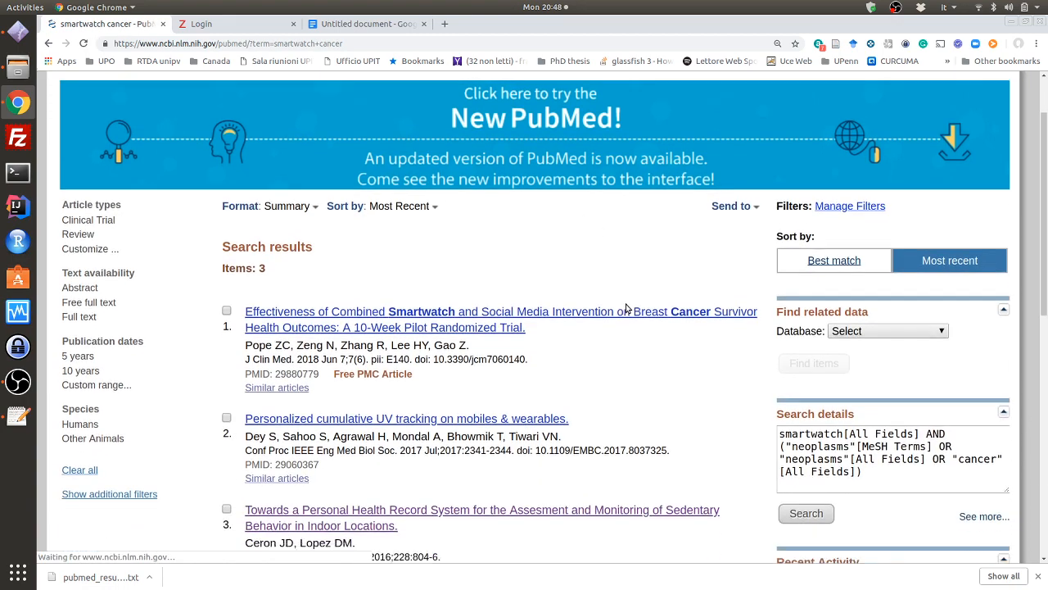
left_click_drag(222, 204, 260, 204)
left_click(273, 207)
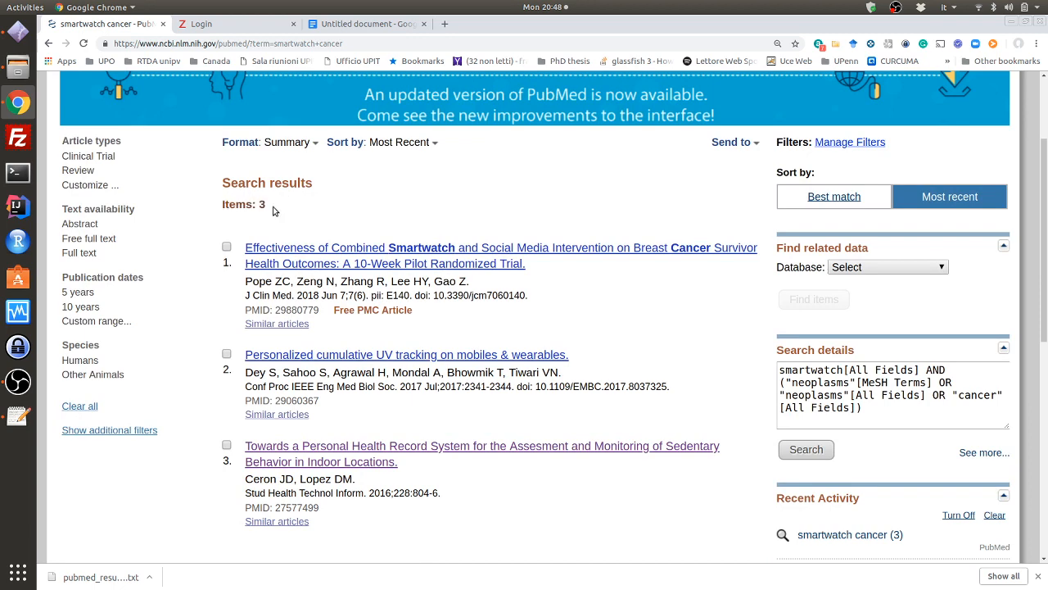
scroll(491, 222, "up", 1)
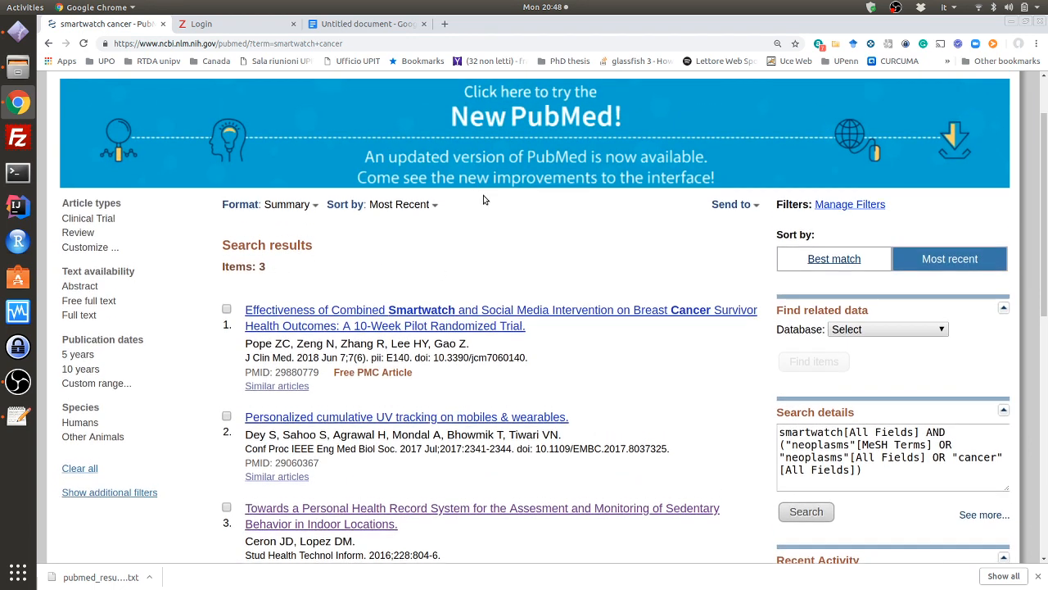
scroll(484, 199, "up", 2)
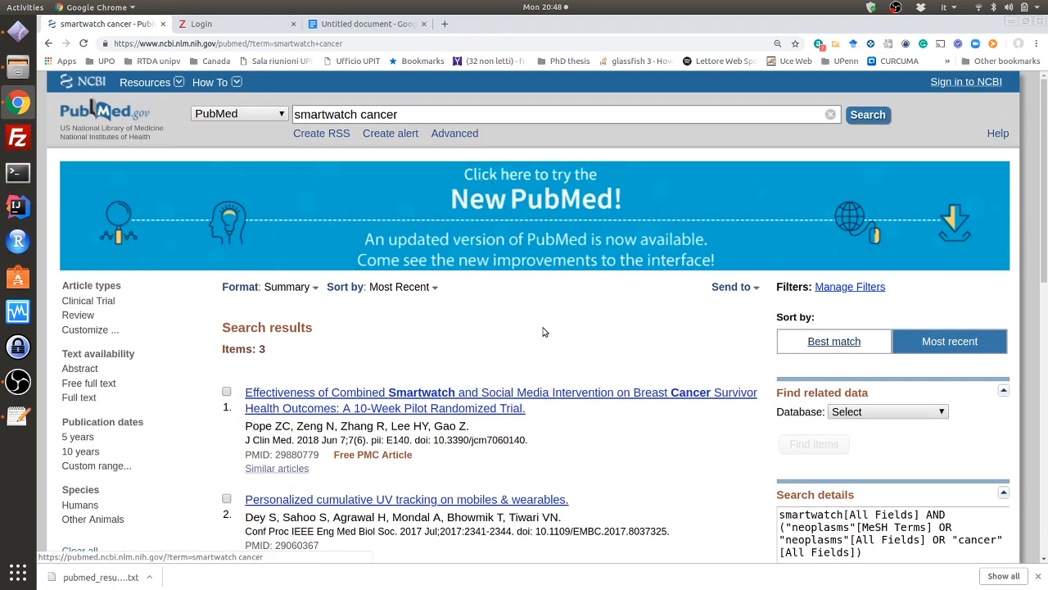
scroll(573, 340, "down", 2)
scroll(576, 340, "down", 1)
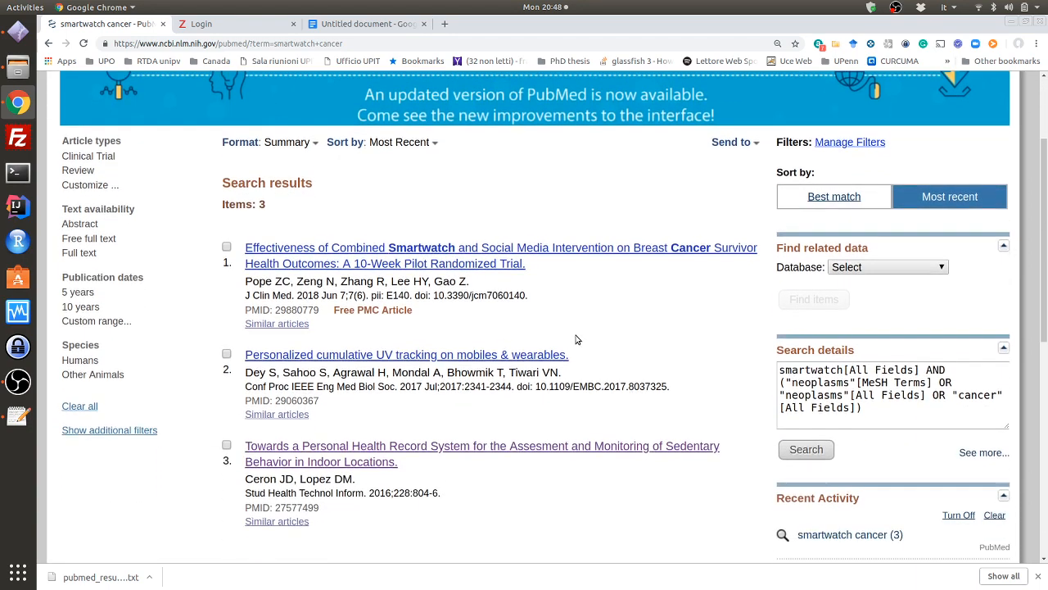
scroll(588, 325, "up", 2)
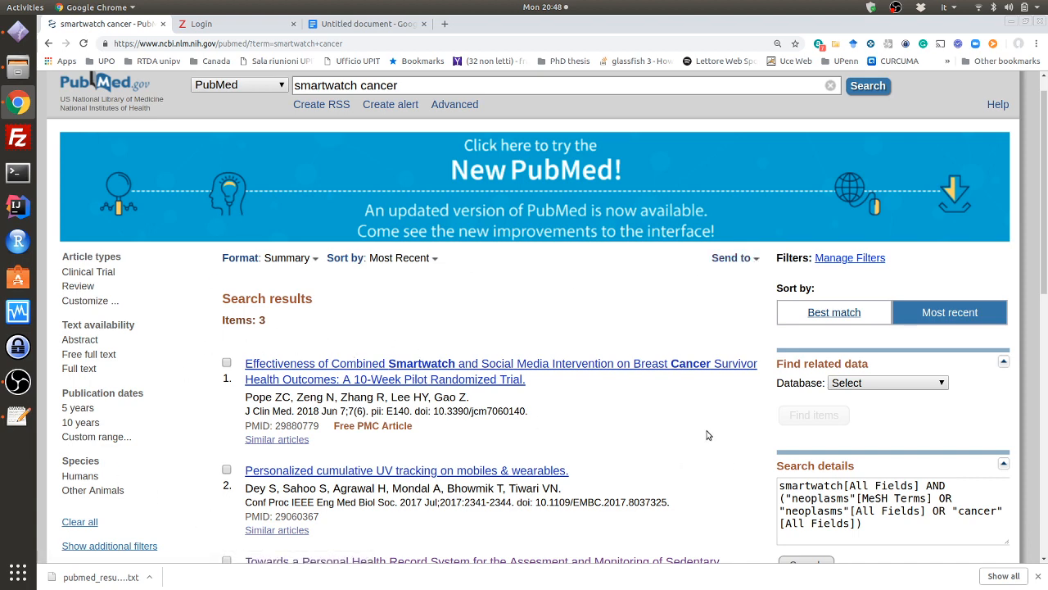
scroll(617, 342, "down", 3)
scroll(647, 338, "up", 3)
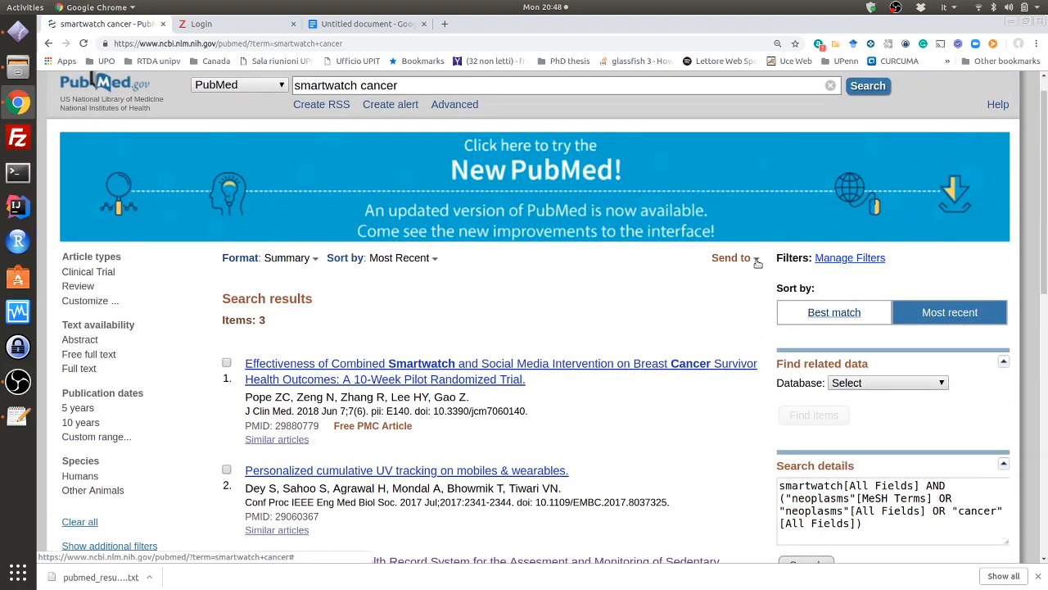
scroll(277, 303, "down", 2)
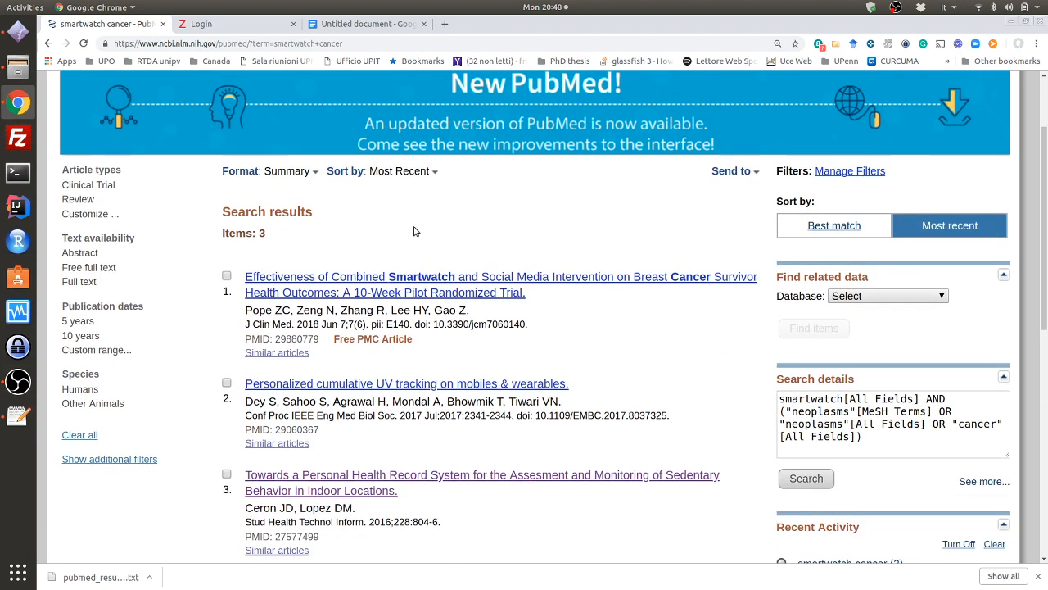
Send the search results to a file in PMID List format, sorted by Most Recent
left_click(758, 173)
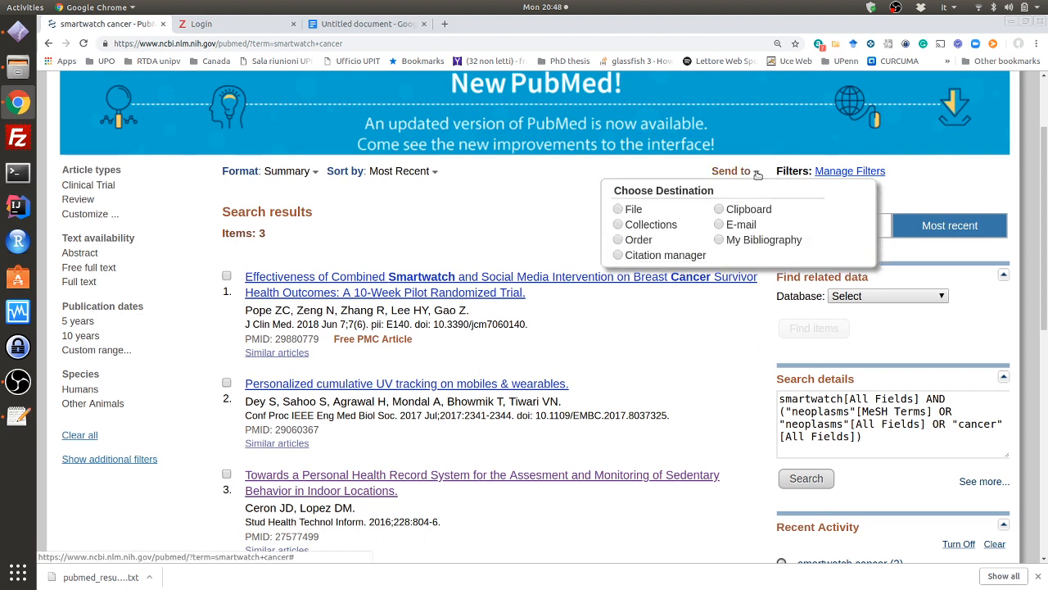
left_click(630, 210)
left_click(655, 322)
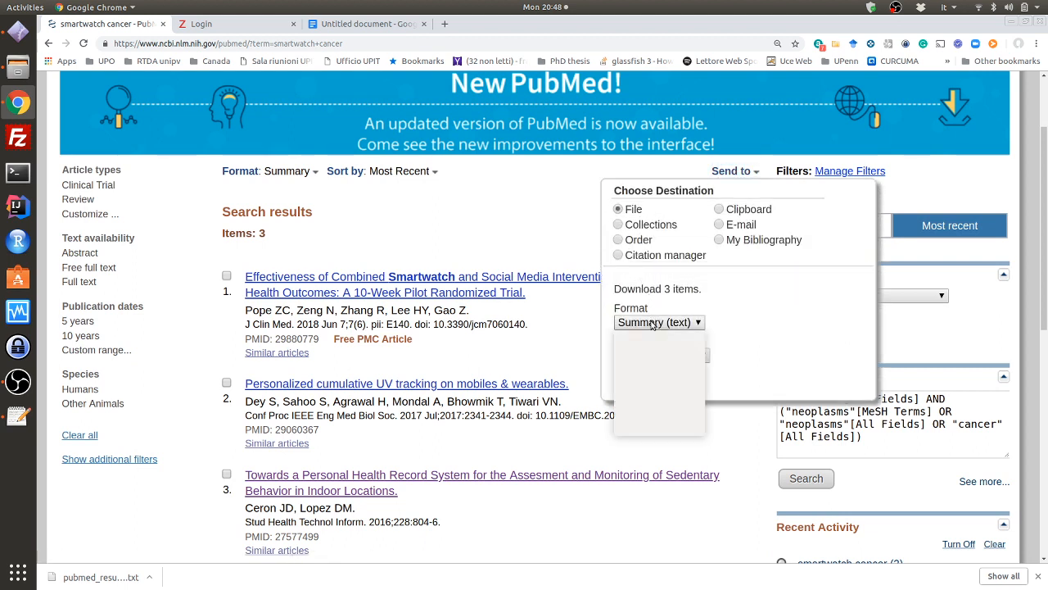
left_click(647, 409)
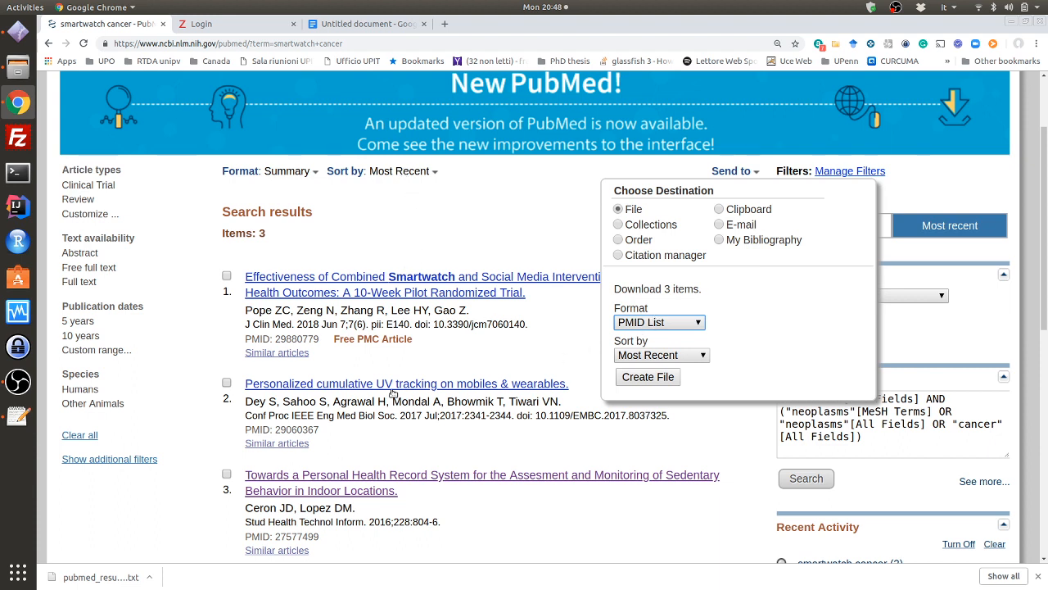
left_click(646, 378)
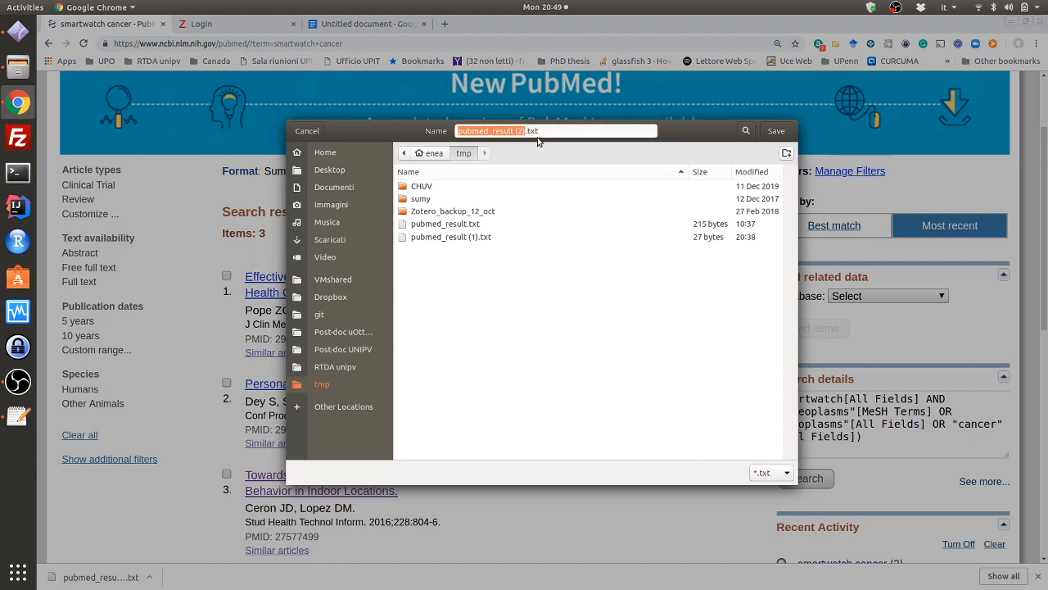
Name the exported file smartwatchcancer.txt and save it in the tmp folder
type("smartwatchcancer")
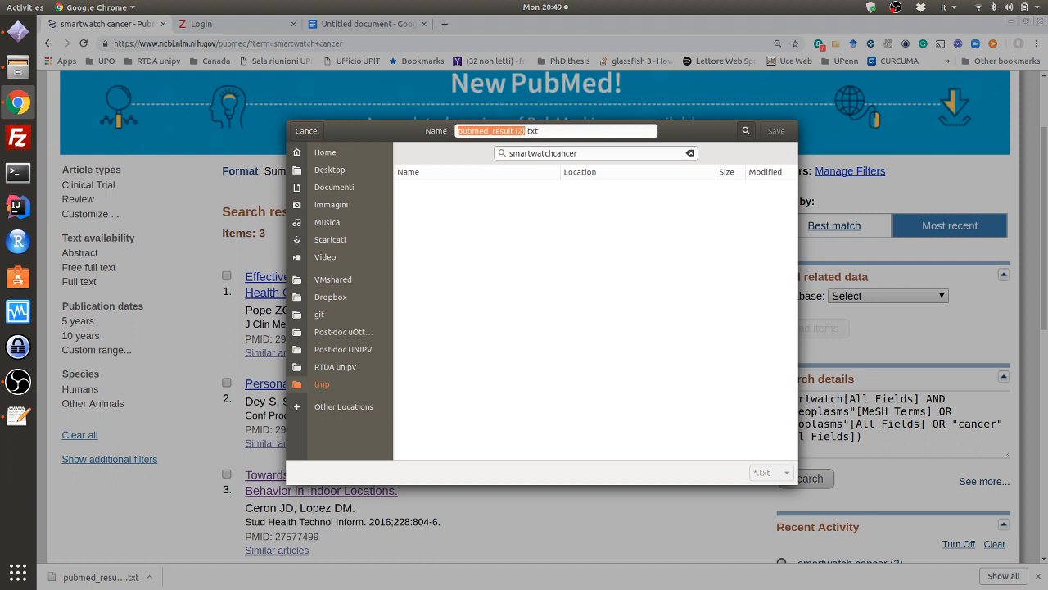
left_click(523, 133)
left_click_drag(526, 132, 464, 125)
type("sma")
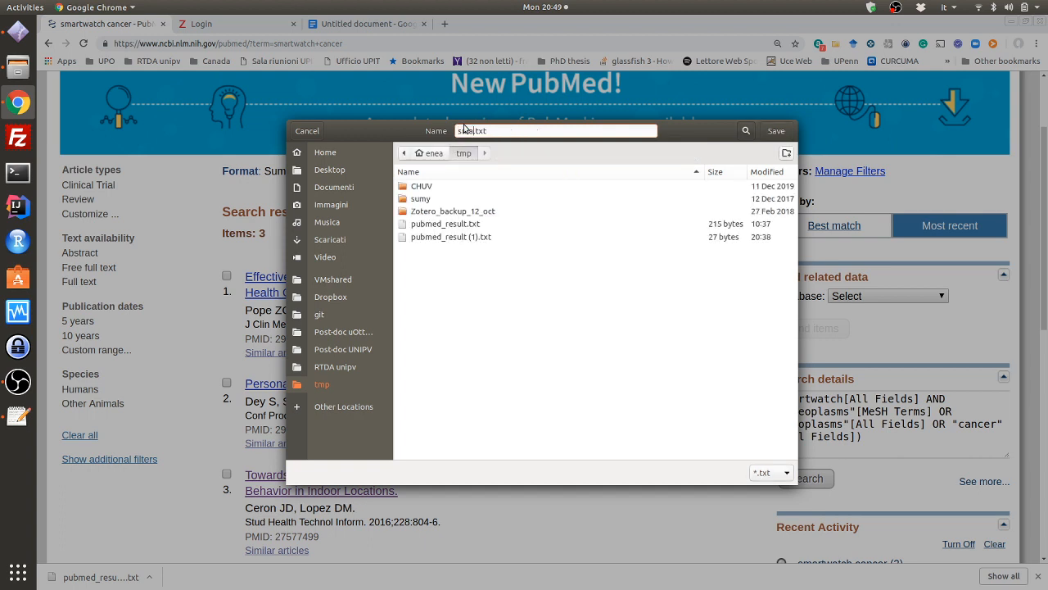
type("rtwatchcancer")
key("Return")
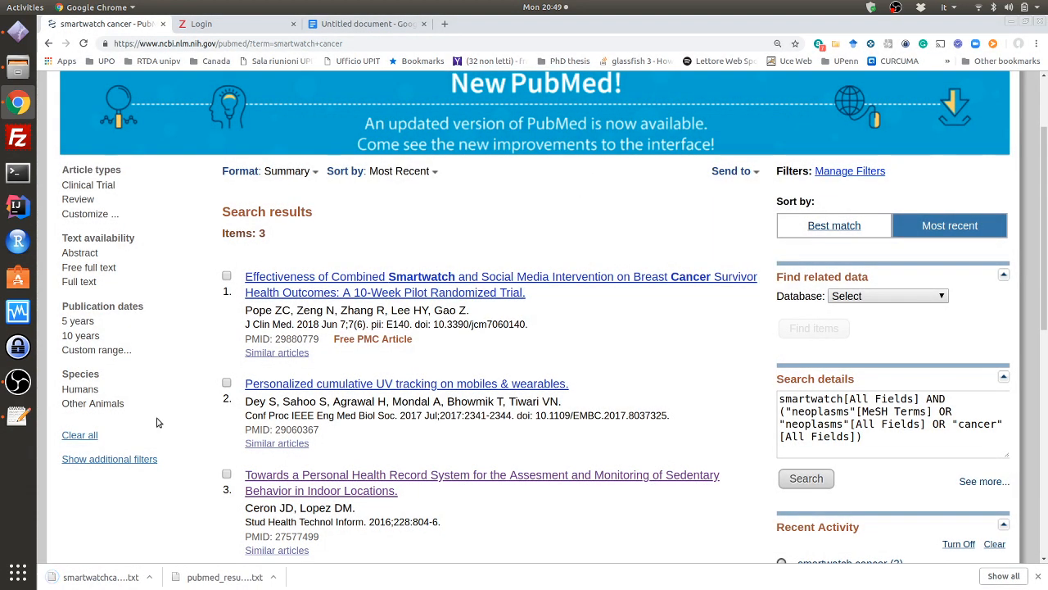
Open the downloaded smartwatchcancer.txt from its folder in the text editor and copy all the PMIDs in it
left_click(149, 576)
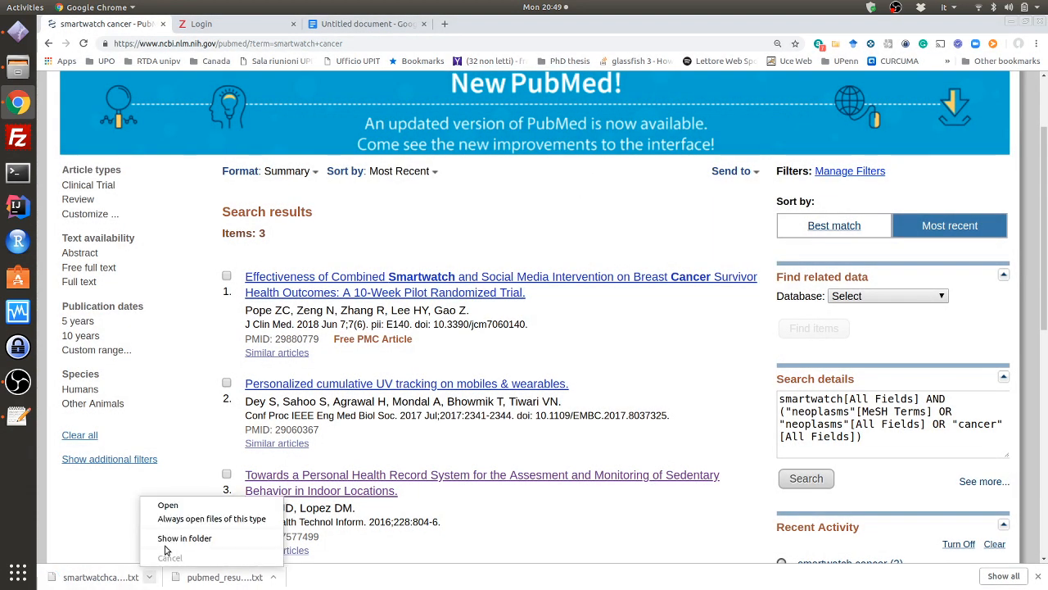
left_click(166, 546)
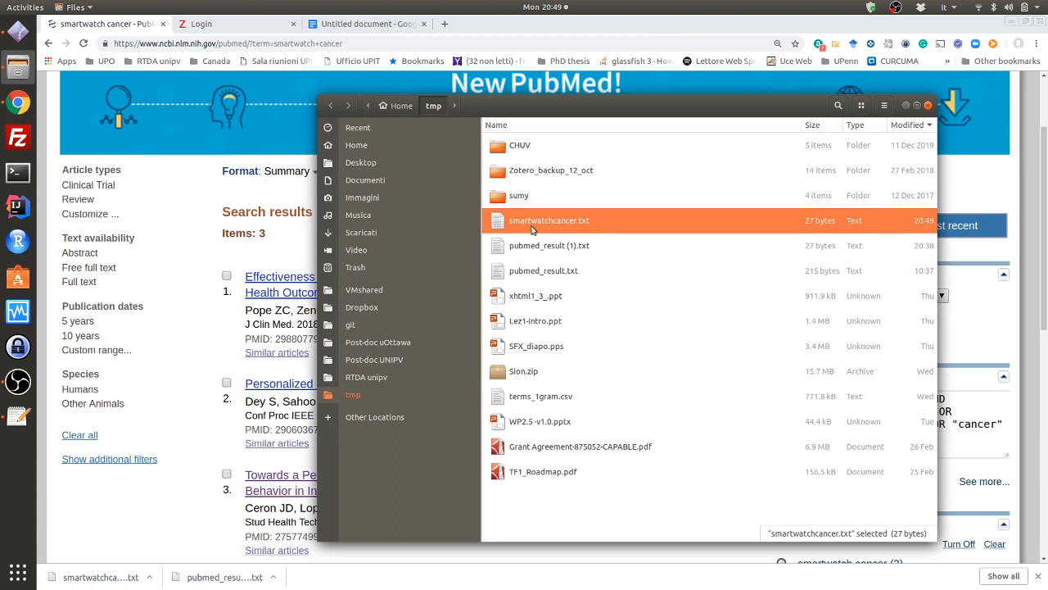
double_click(532, 229)
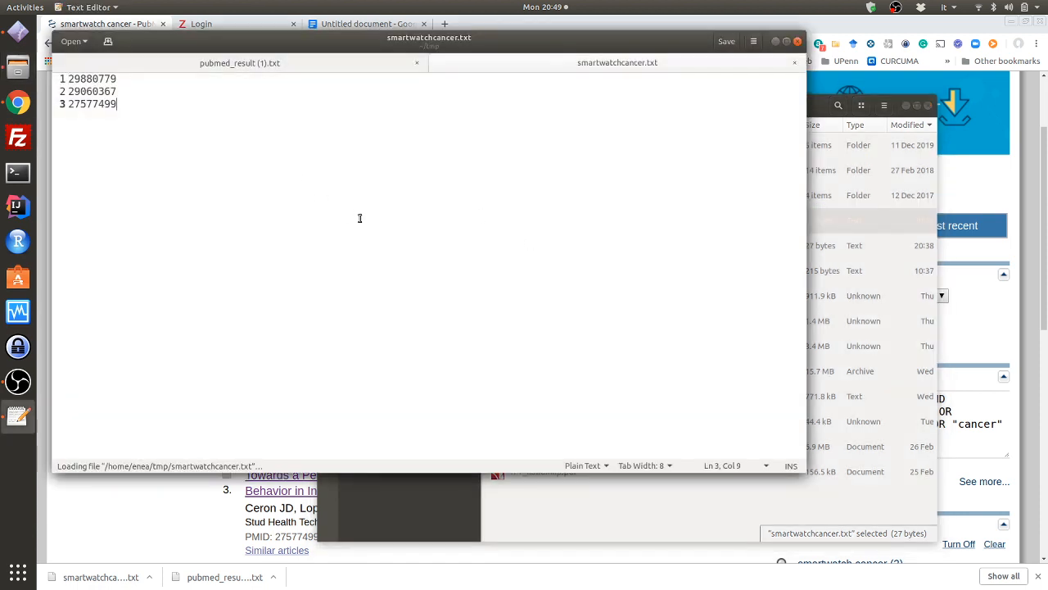
key("ctrl+a")
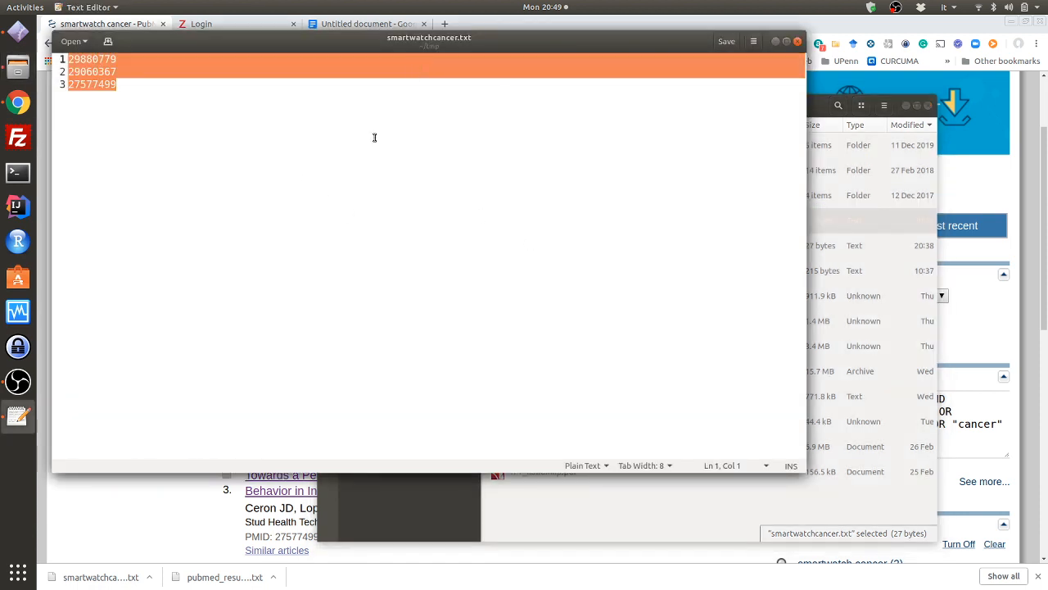
left_click(151, 108)
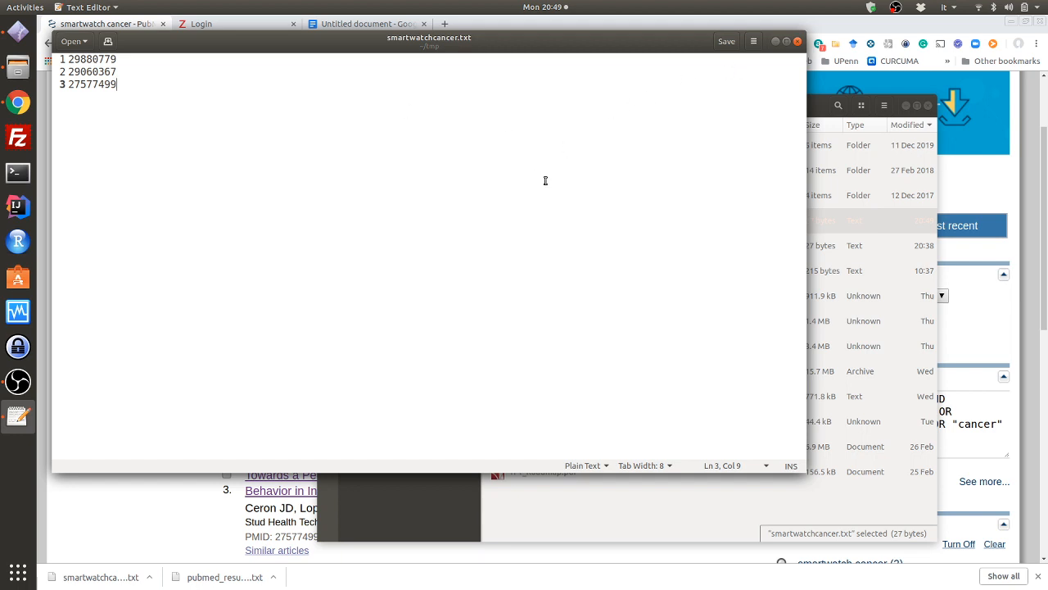
key("ctrl+a")
key("ctrl+c")
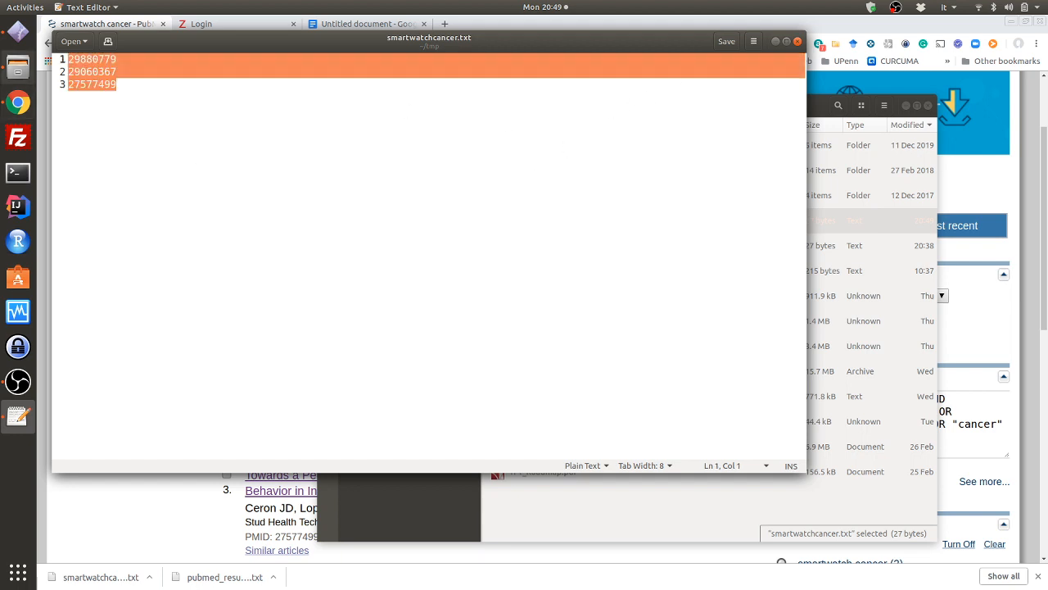
Switch to Zotero and select the test collection of the T2.1CapableReview group library
left_click(18, 31)
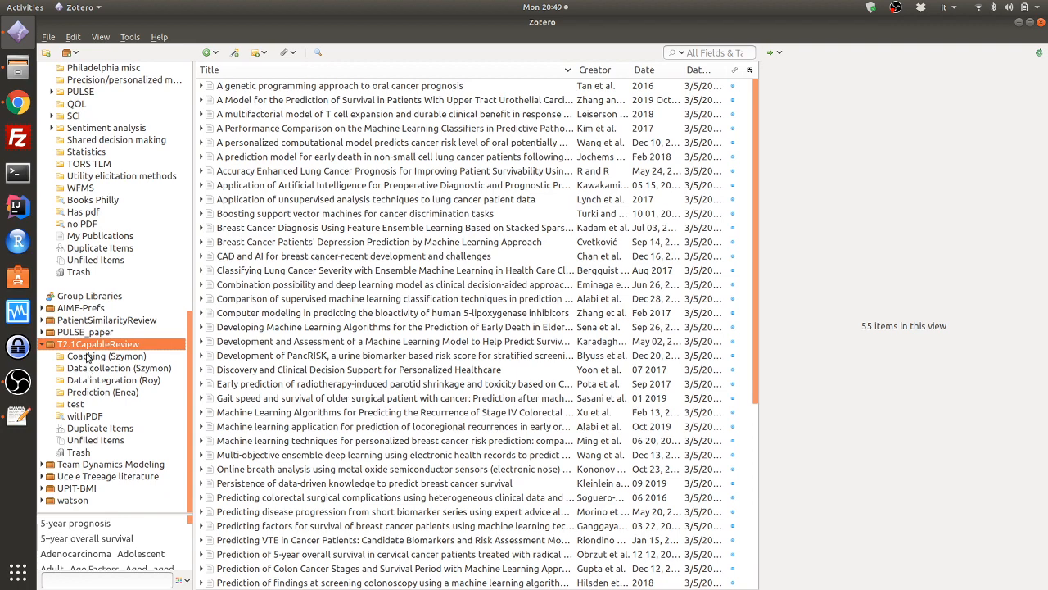
left_click(87, 357)
left_click(89, 368)
left_click(89, 380)
left_click(82, 393)
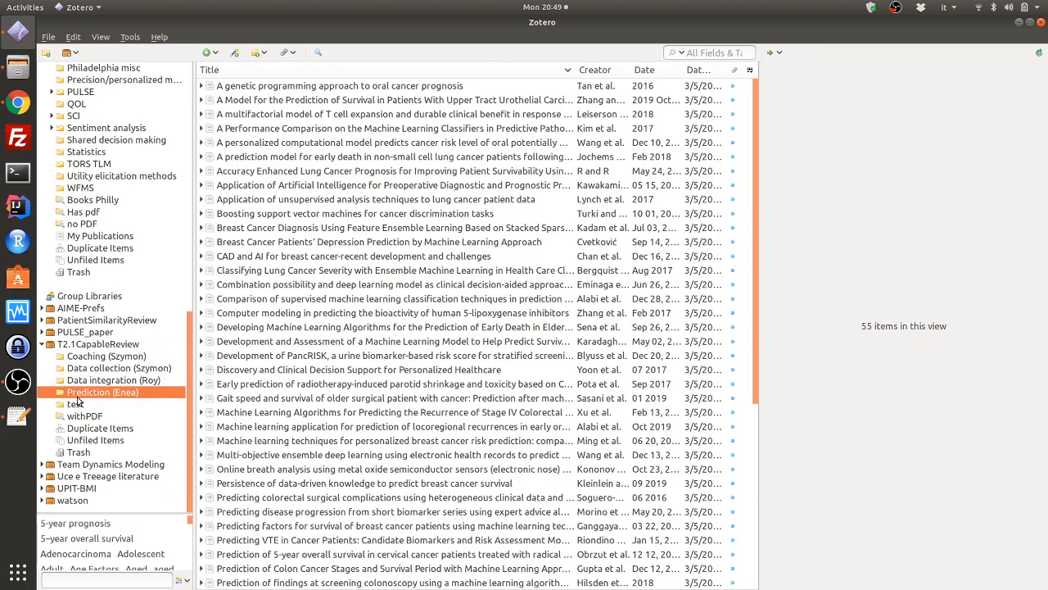
left_click(80, 404)
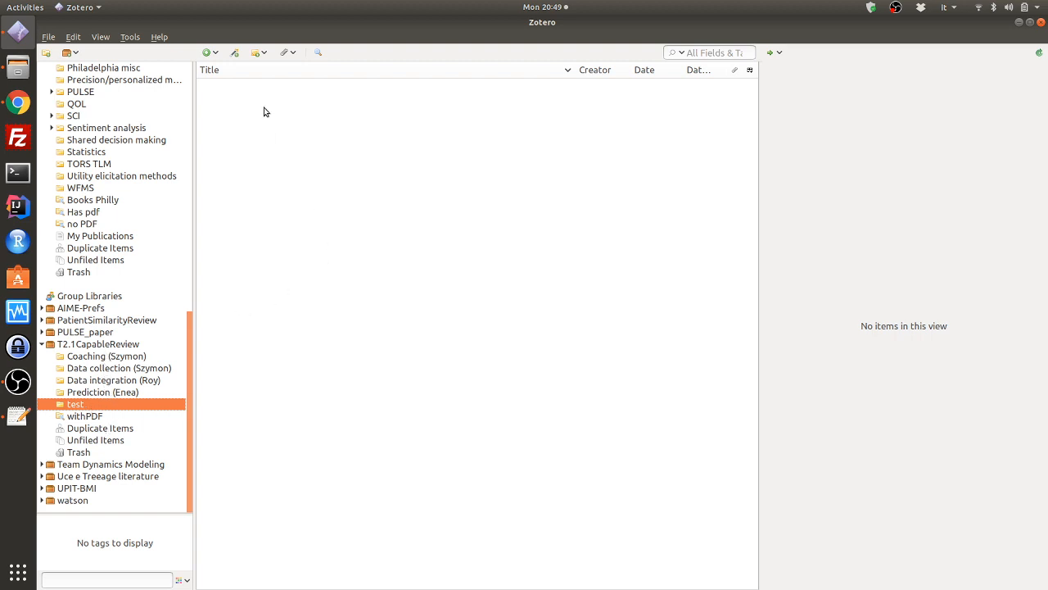
Add items by identifier to the test collection using the copied PMIDs 29880779, 29060367 and 27577499
left_click(234, 54)
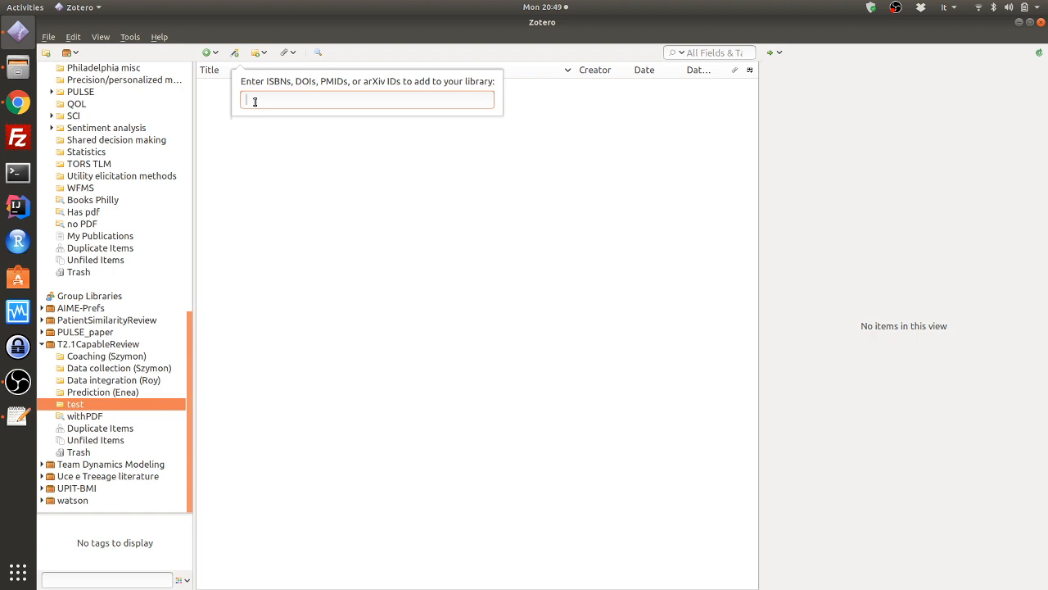
key("ctrl+v")
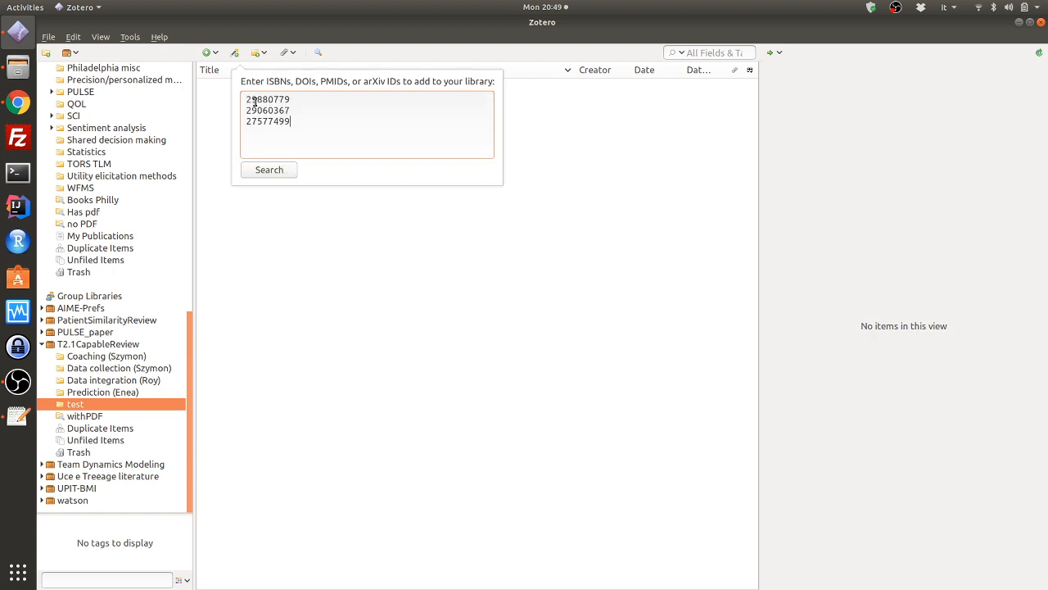
left_click(288, 172)
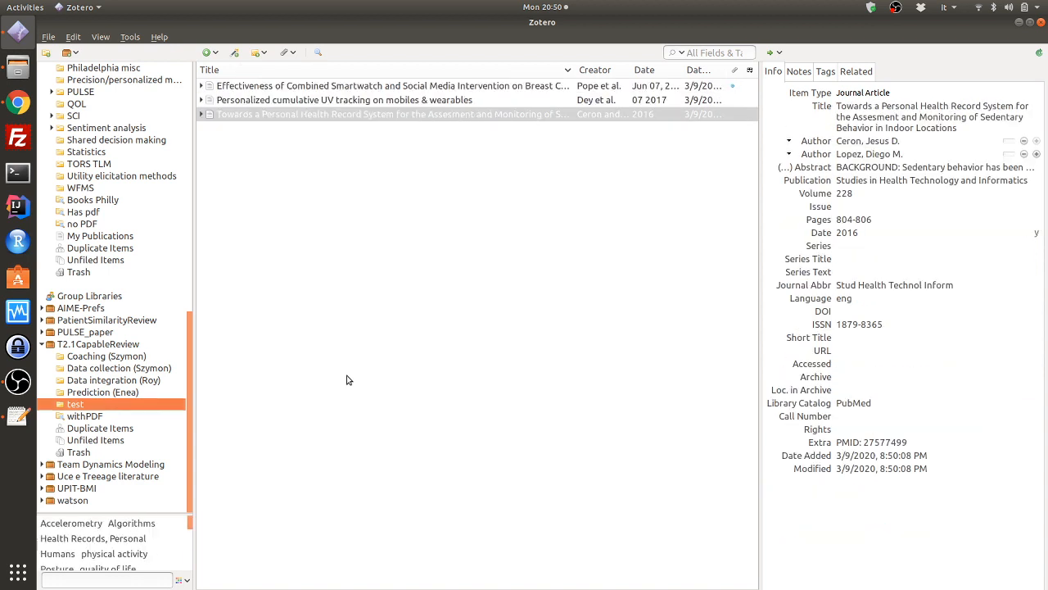
Review the details of the three imported articles and the Full Text and PubMed entry attachments of the combined smartwatch article
left_click(452, 86)
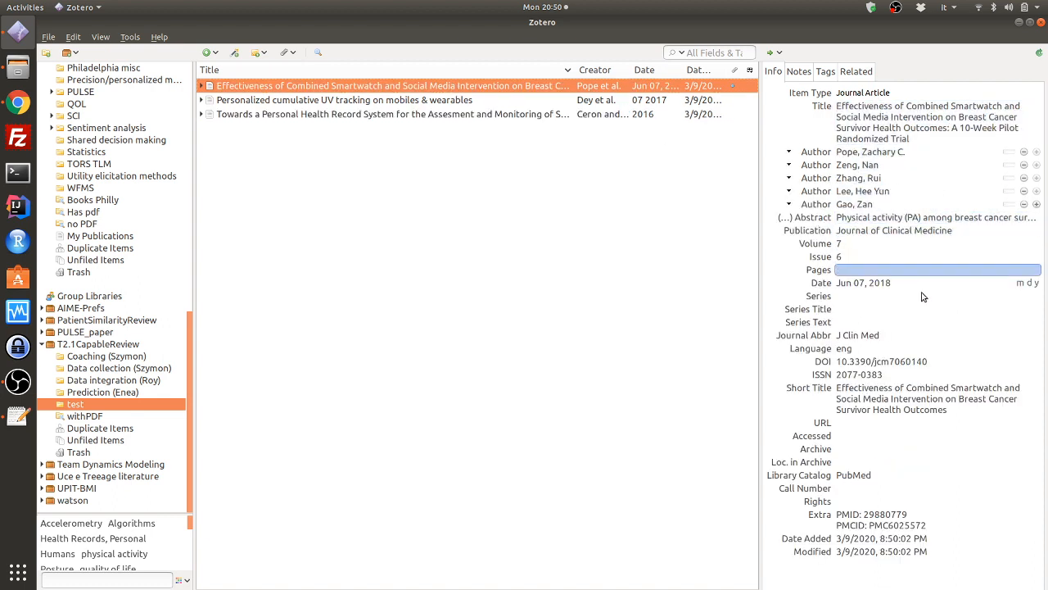
left_click(359, 104)
left_click(361, 114)
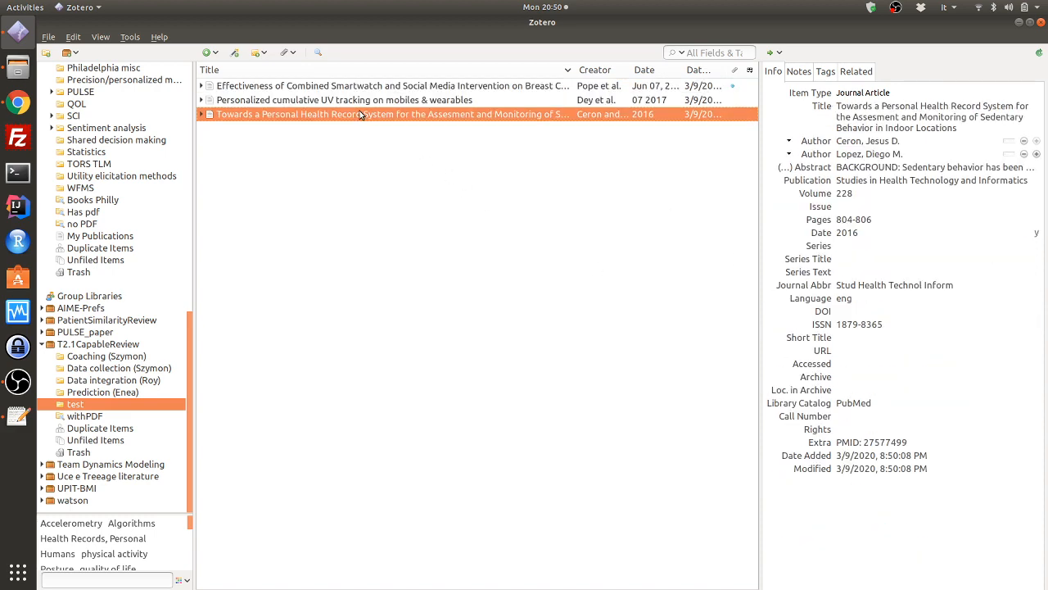
left_click(202, 86)
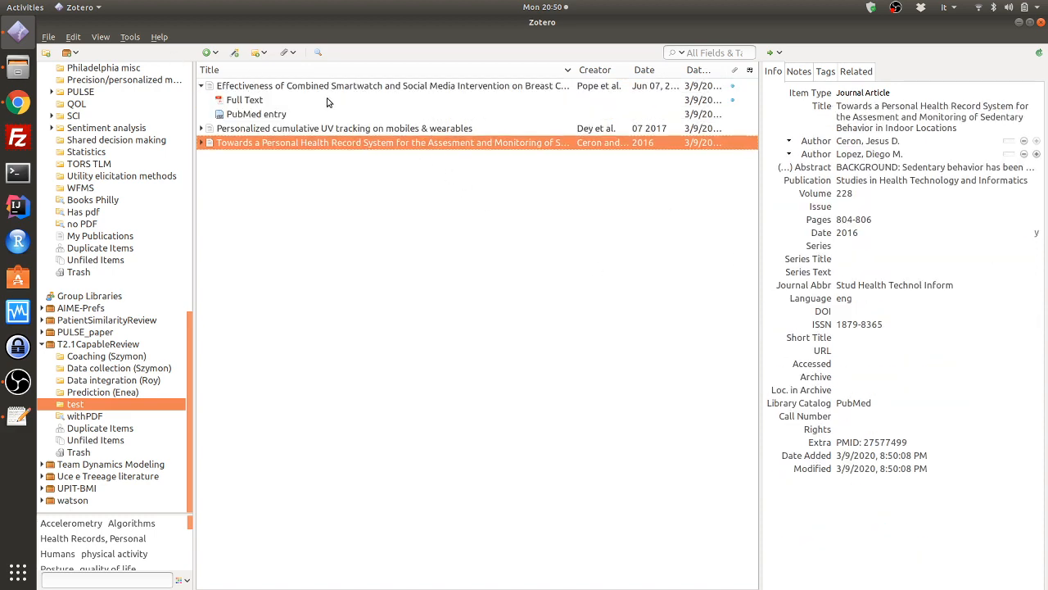
left_click(311, 114)
left_click(257, 101)
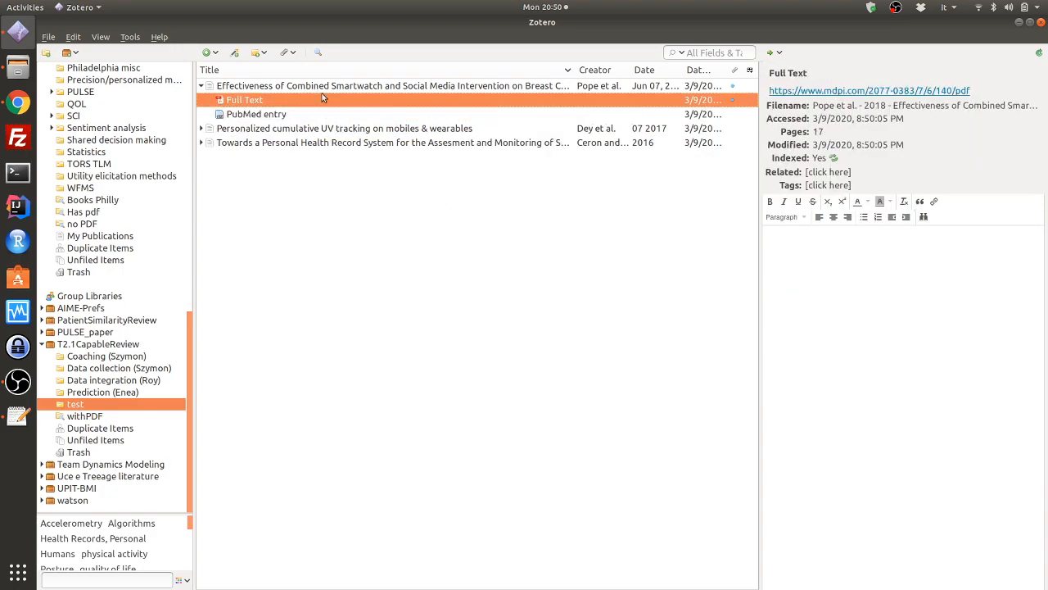
Open the Full Text PDF of the combined smartwatch article, skim its pages, close it and collapse the article's attachments
double_click(250, 102)
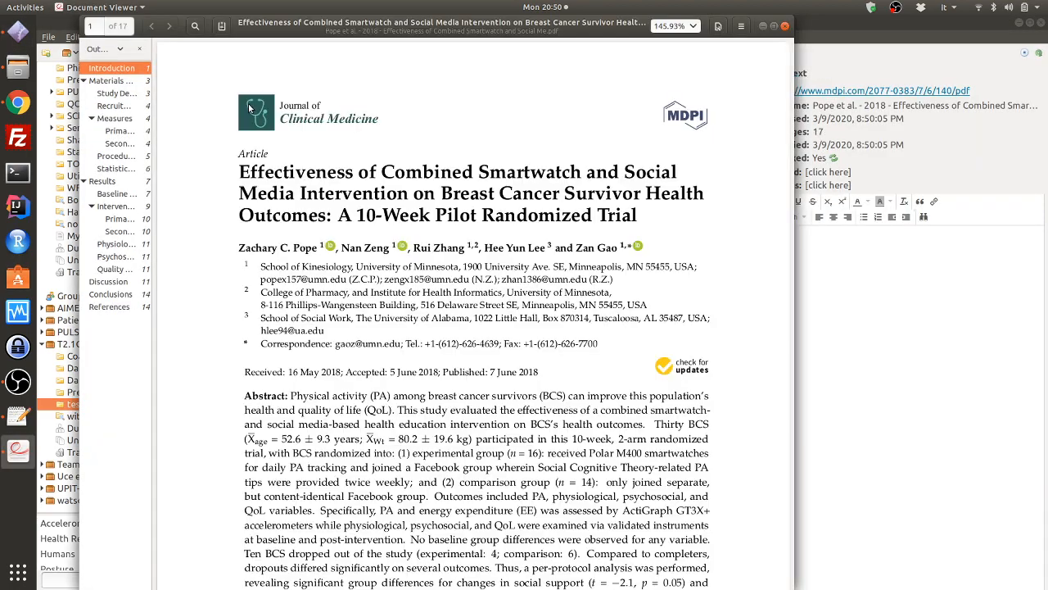
scroll(438, 277, "down", 5)
scroll(438, 277, "down", 15)
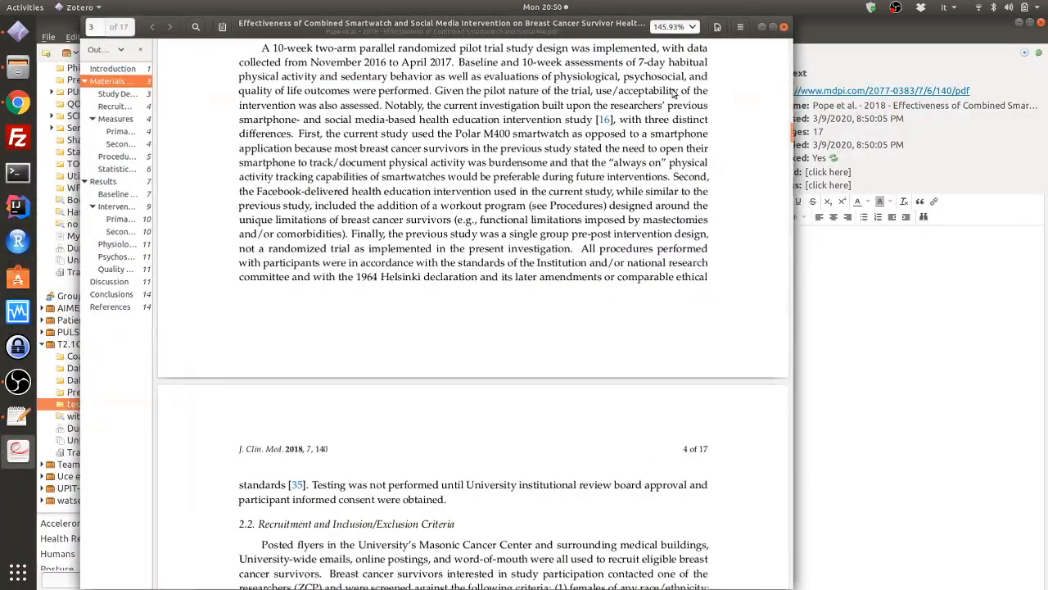
left_click(785, 26)
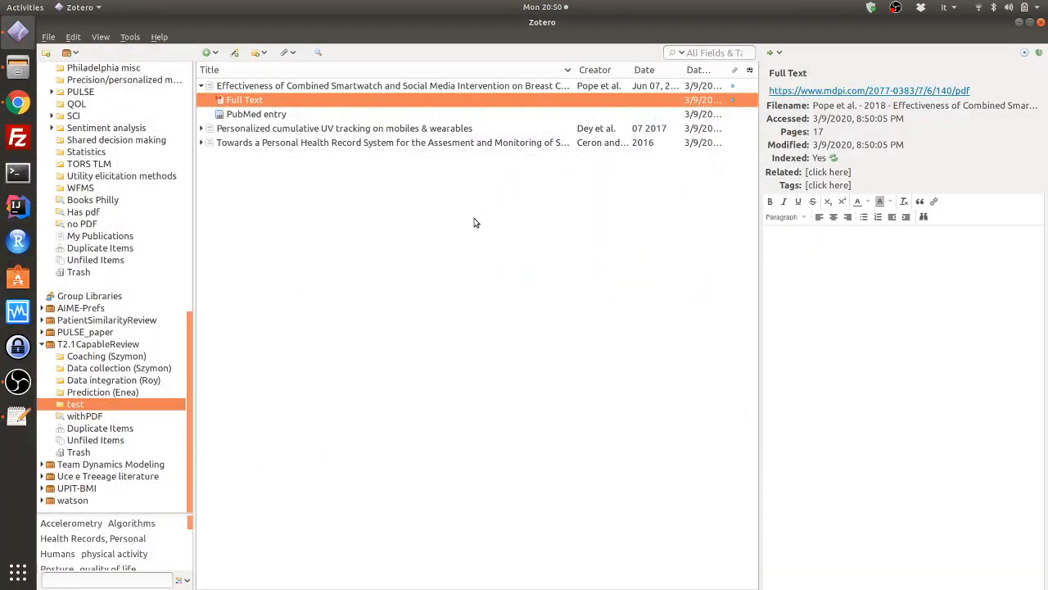
left_click(201, 86)
Switch to Chrome and check the PubMed search results for the article marked as Free PMC Article
left_click(18, 103)
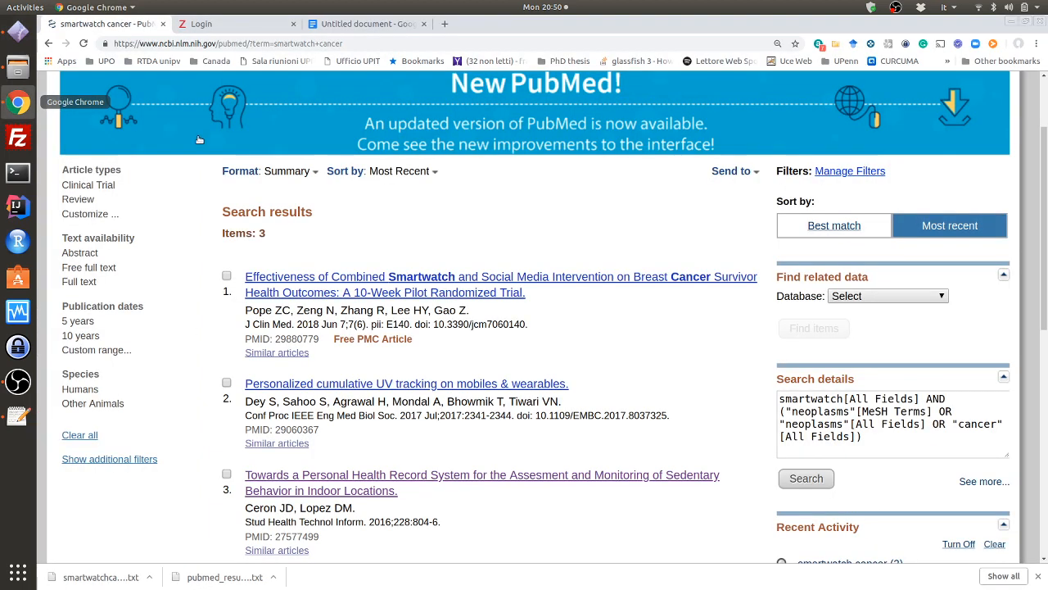
scroll(353, 347, "down", 2)
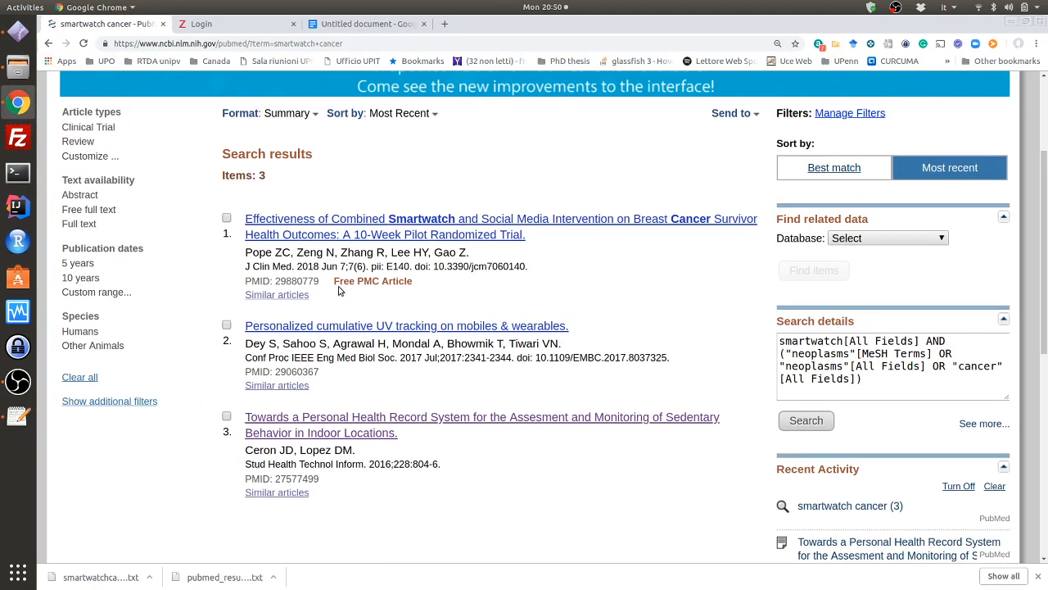
left_click_drag(331, 281, 426, 282)
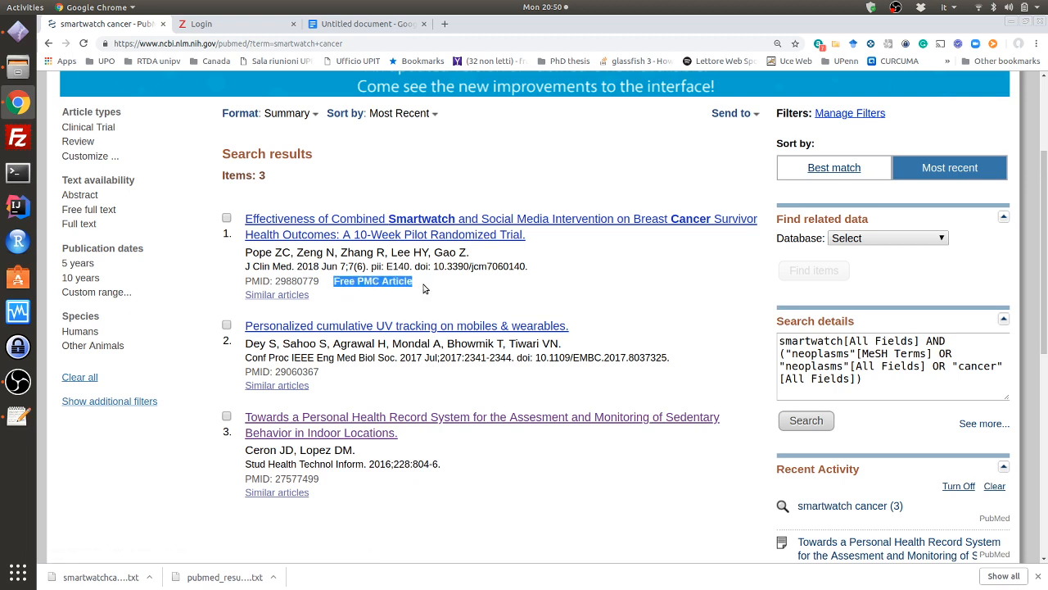
left_click(426, 283)
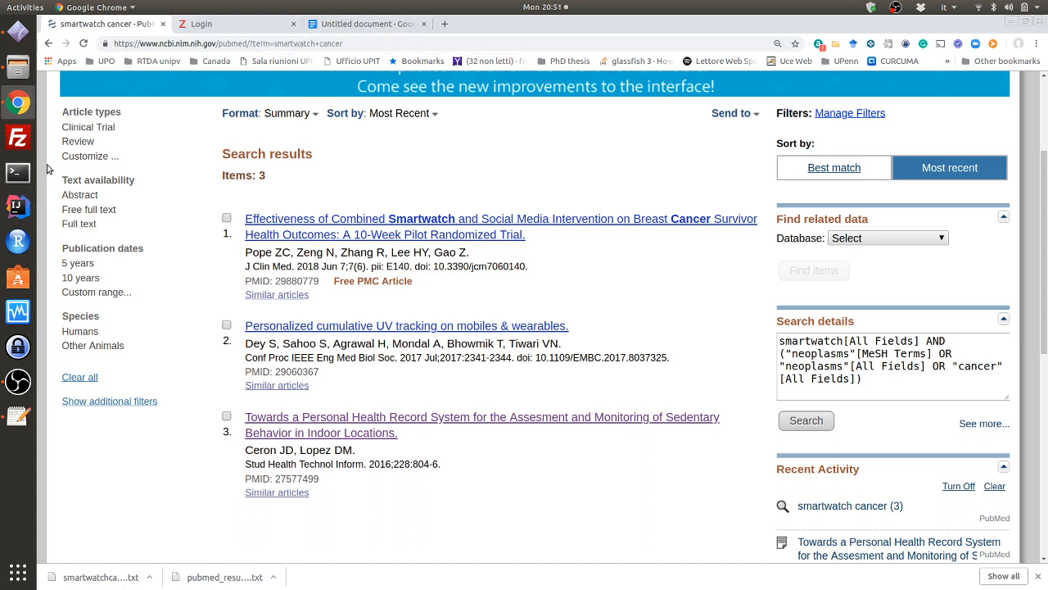
Switch back to Zotero and compare the details of the three imported articles in the test collection
left_click(18, 33)
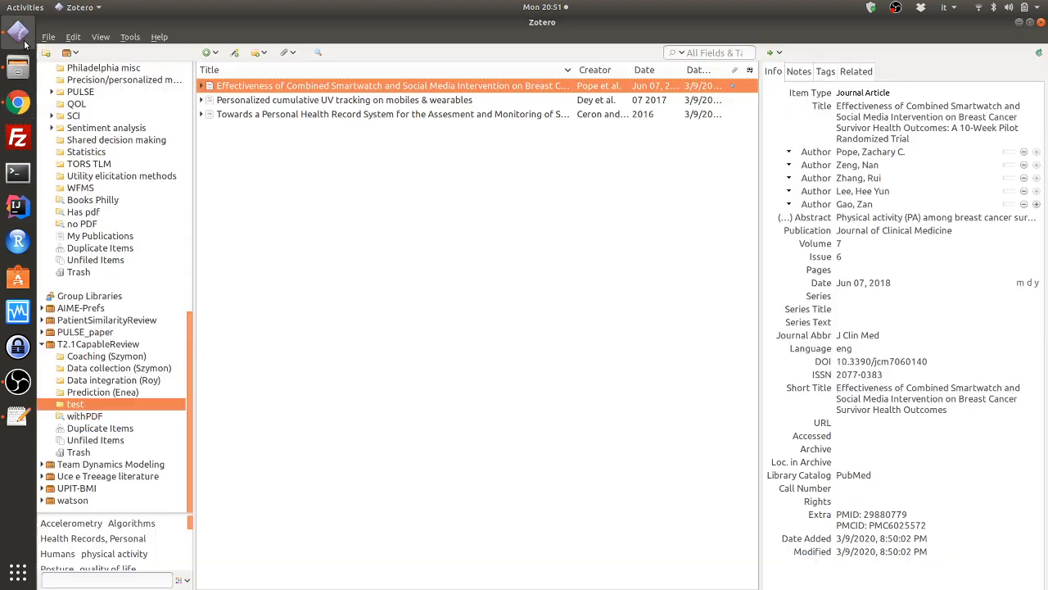
left_click(250, 100)
left_click(251, 114)
left_click(250, 100)
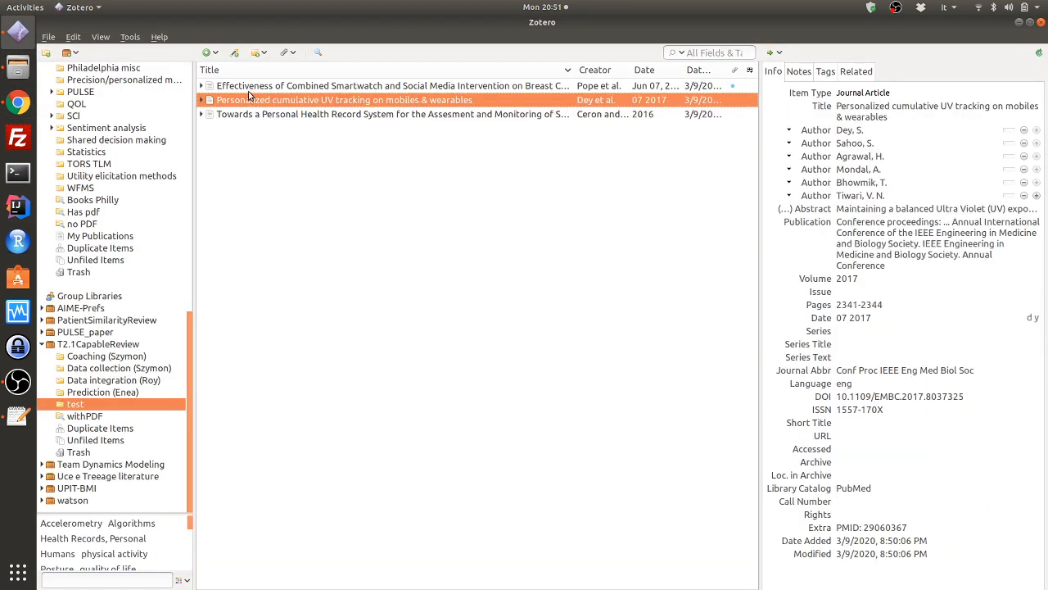
left_click(248, 91)
left_click(249, 118)
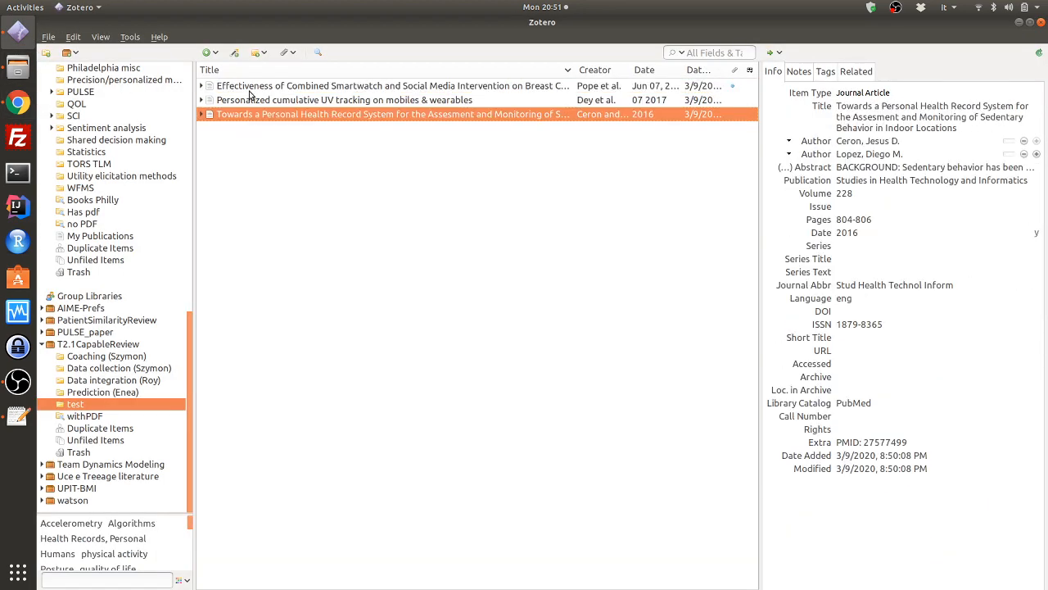
Run Find Available PDFs on all three articles in the test collection and close the results
left_click(250, 87)
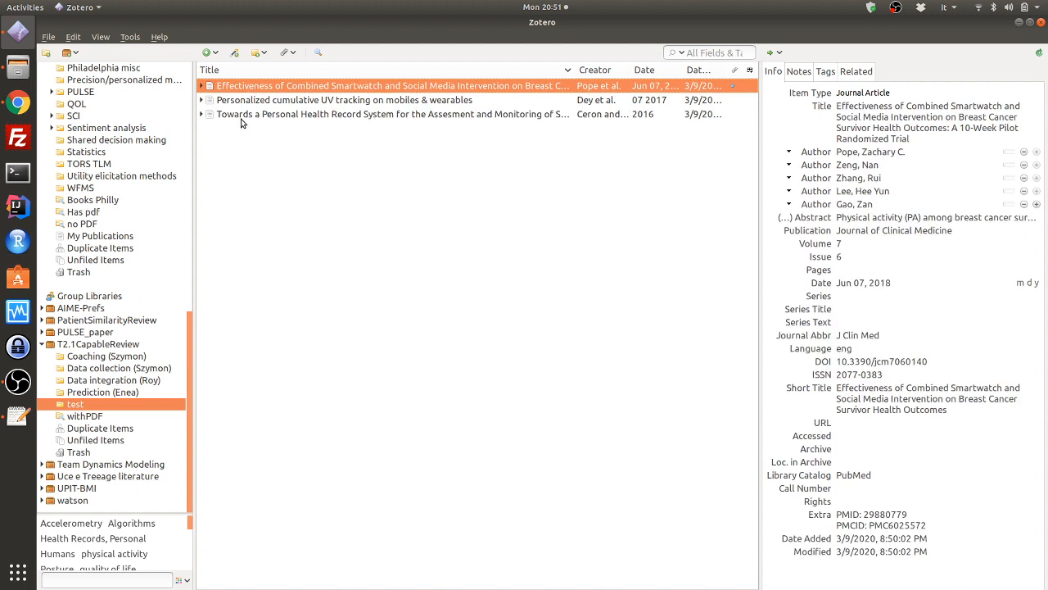
left_click(241, 118, "shift")
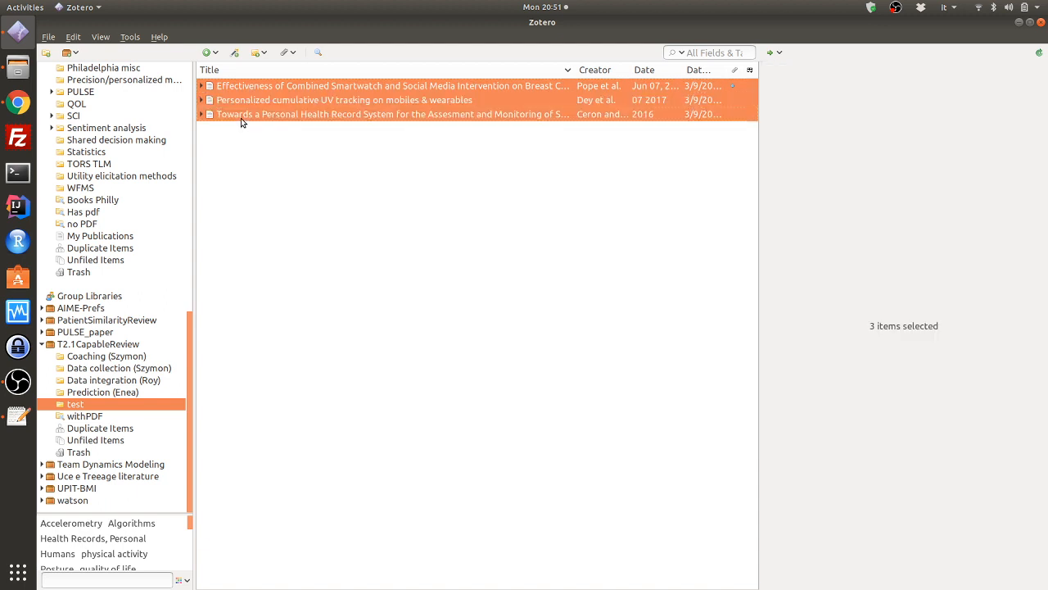
right_click(365, 120)
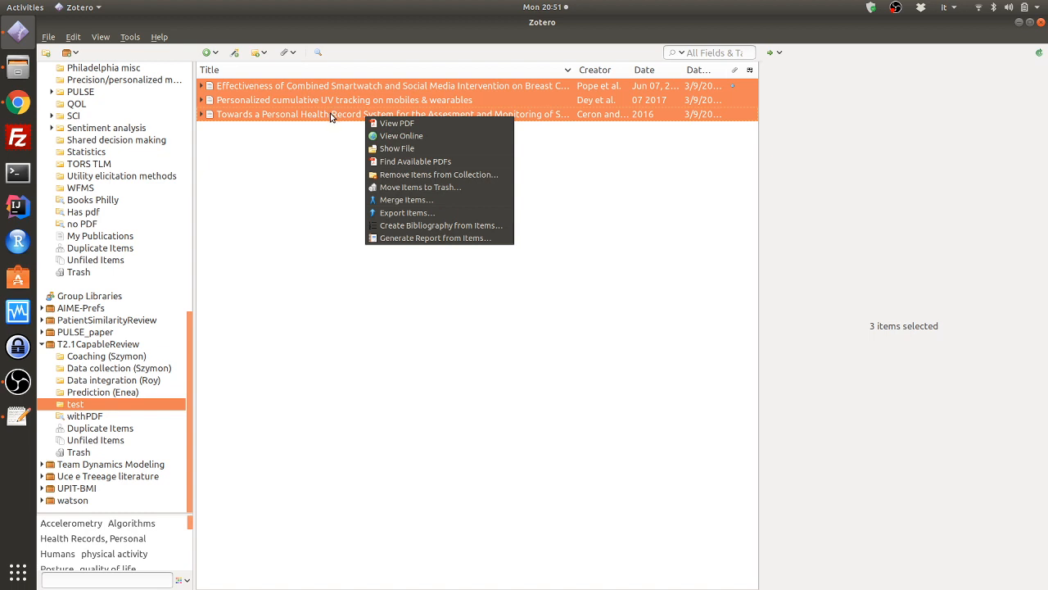
left_click(447, 163)
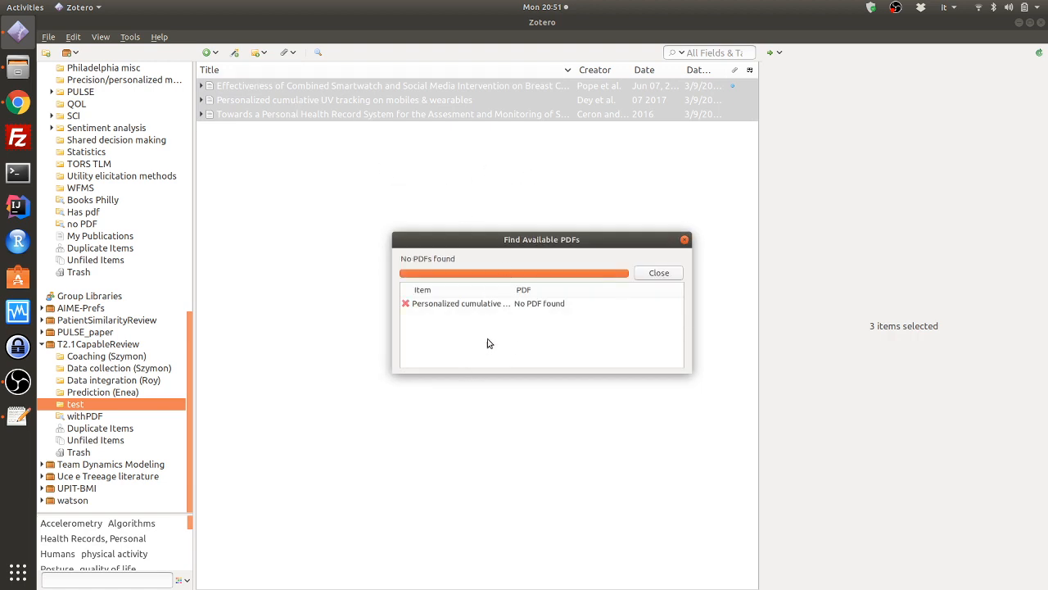
left_click(672, 274)
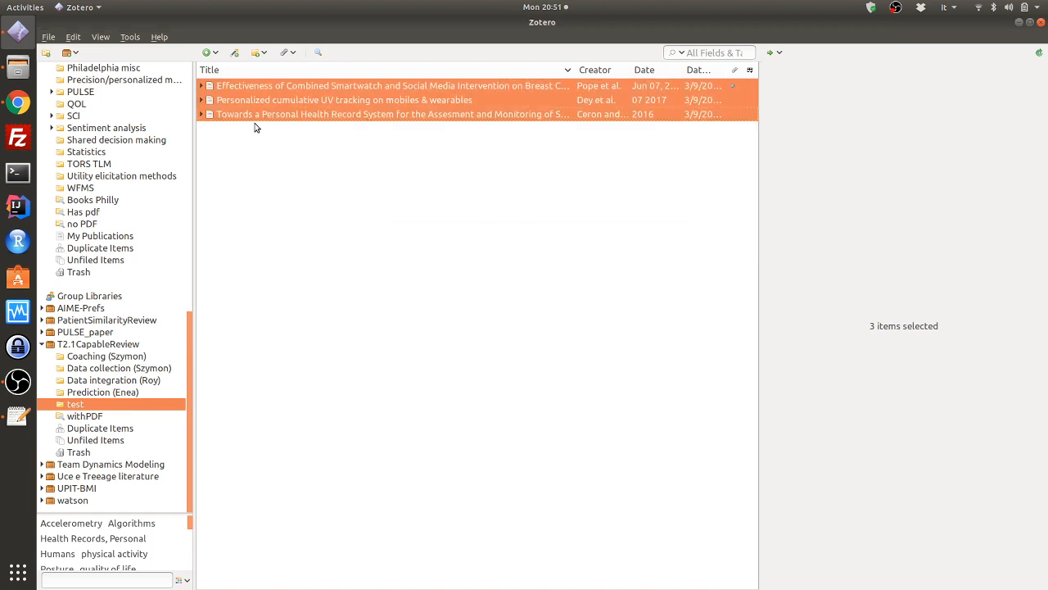
left_click(258, 84)
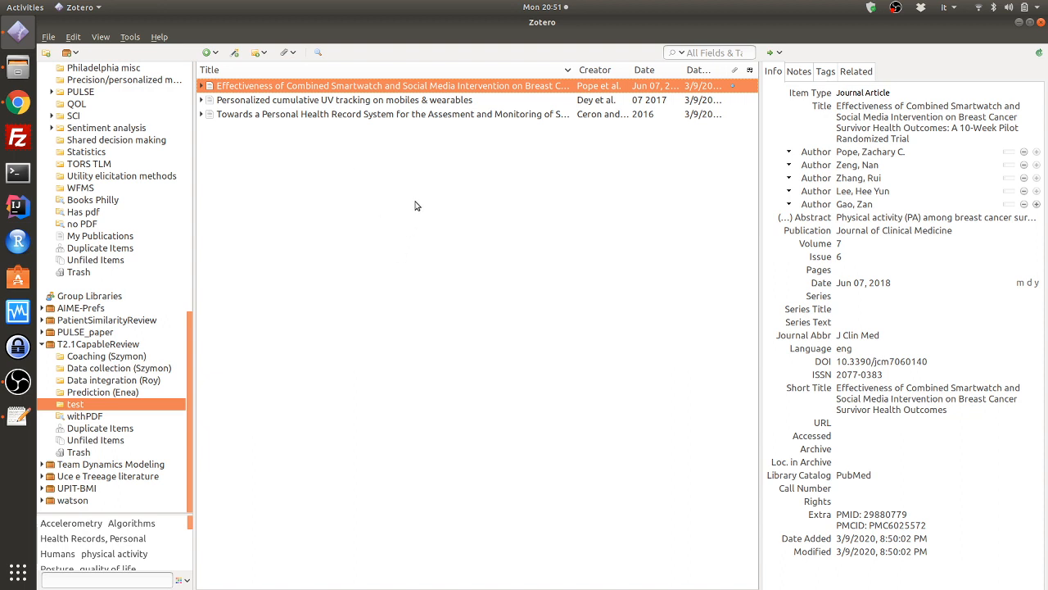
Select the test collection and sync the library with zotero.org
left_click(25, 100)
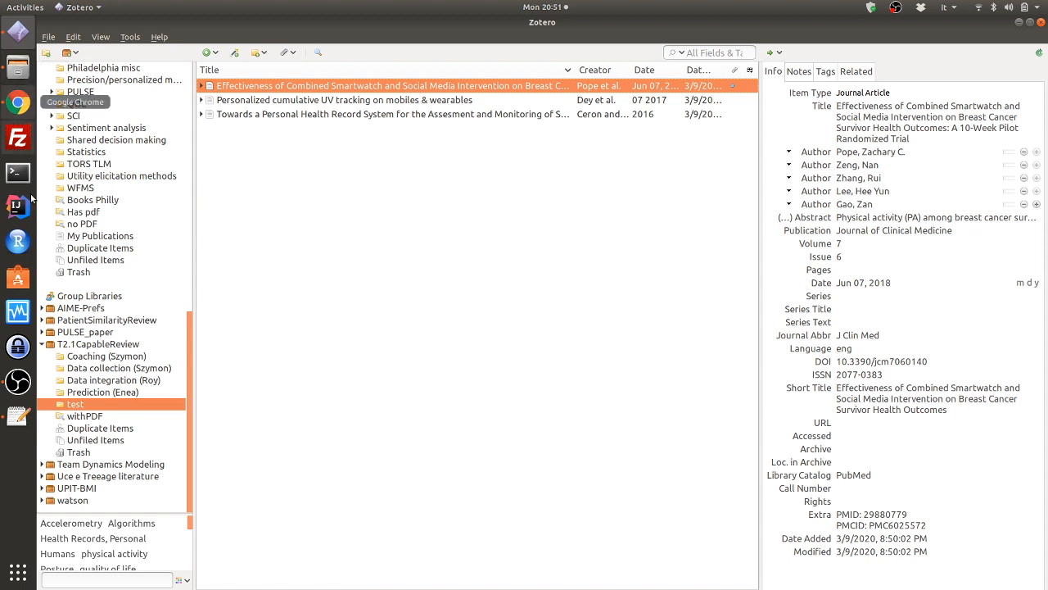
left_click(90, 401)
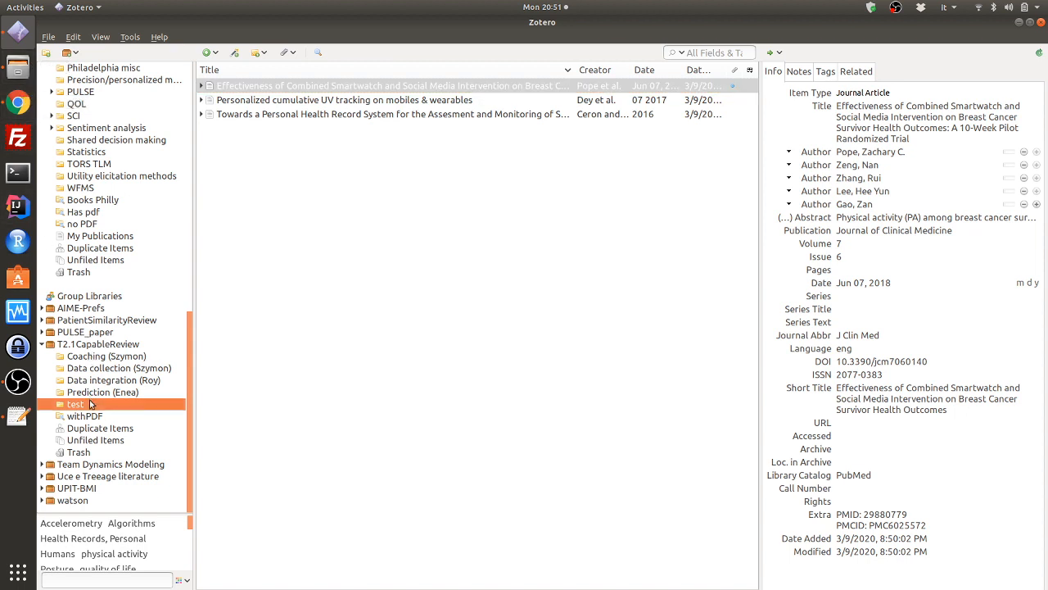
left_click(1036, 57)
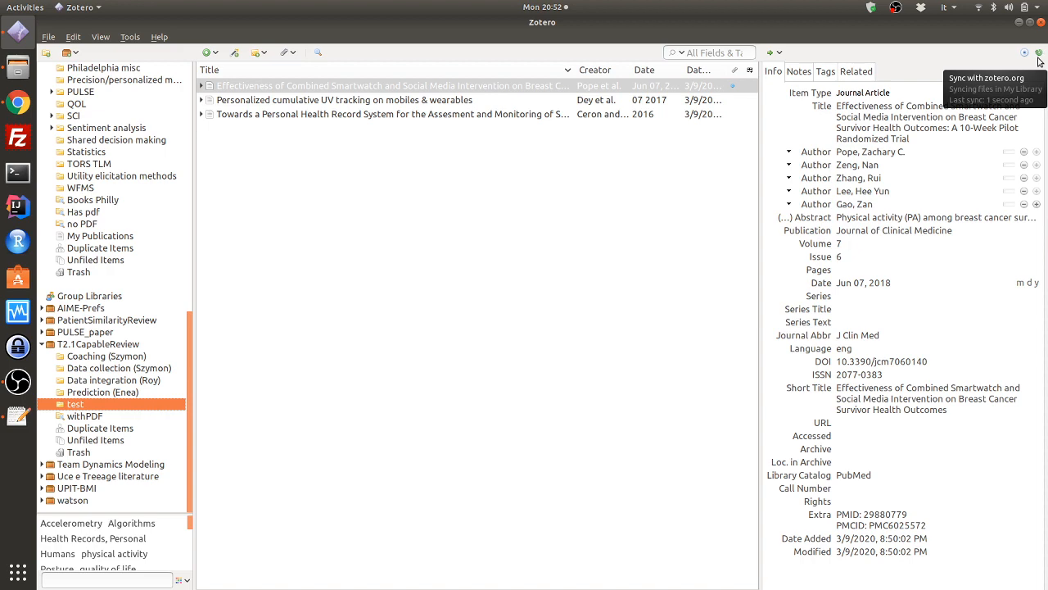
Compare the items in the test collection with those in the whole T2.1CapableReview group library
left_click(84, 345)
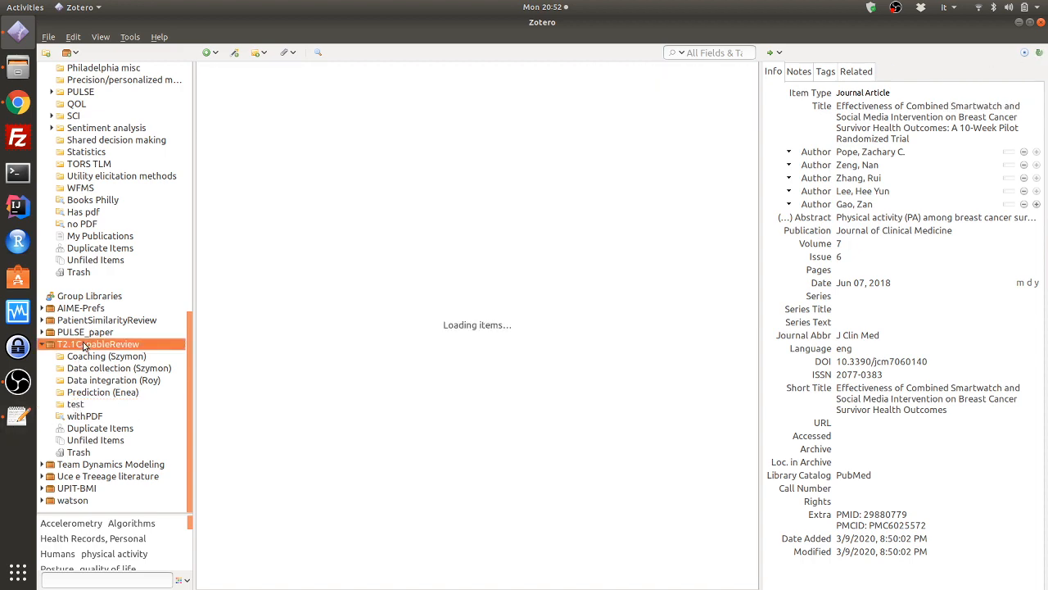
left_click(75, 404)
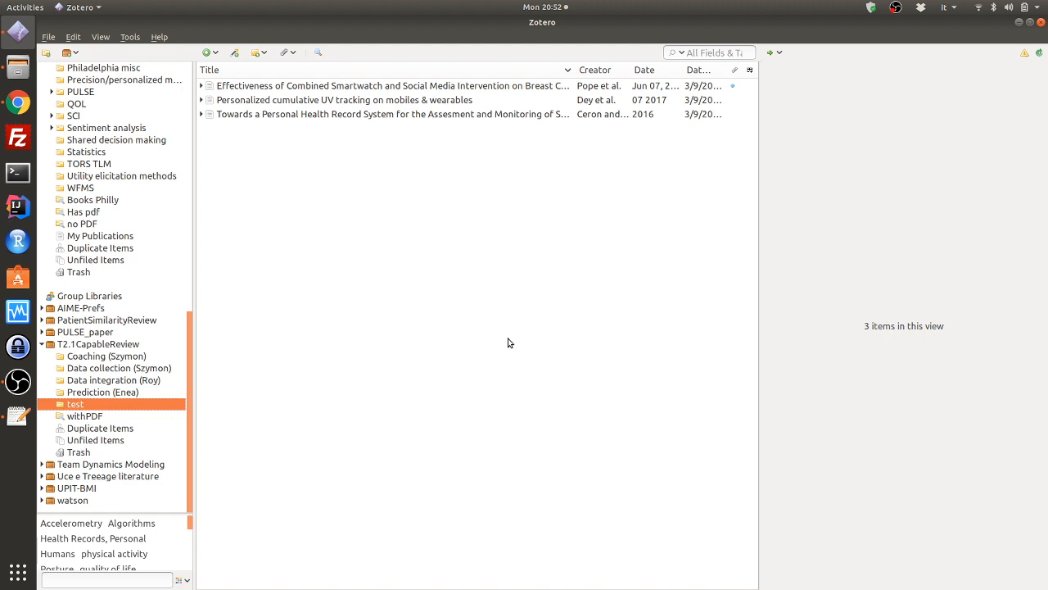
left_click(89, 346)
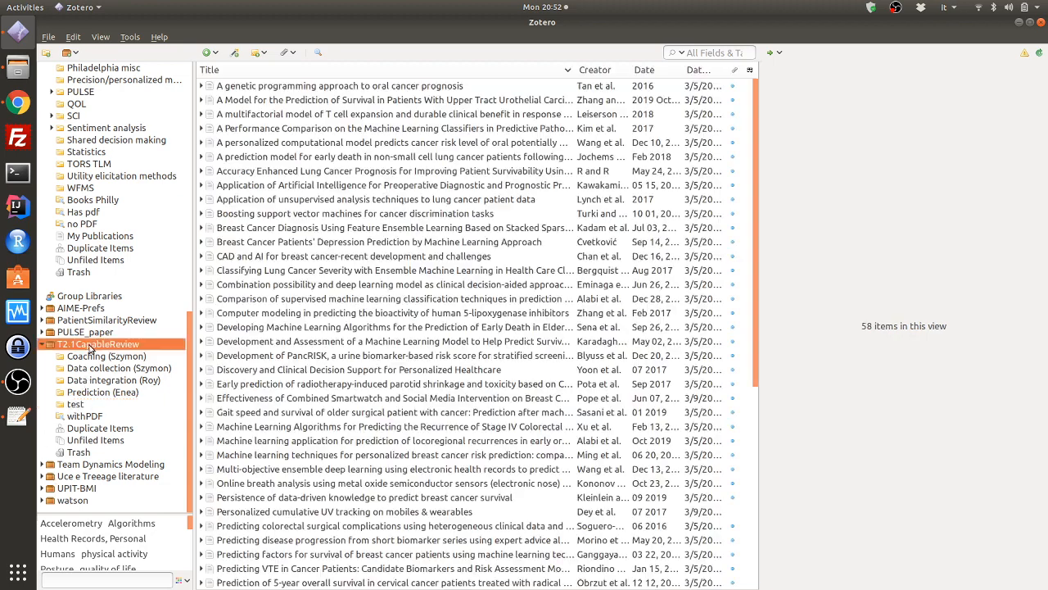
Switch to Chrome, return from the Zotero login page to the downloads page and examine the Zotero Connector offer
left_click(18, 102)
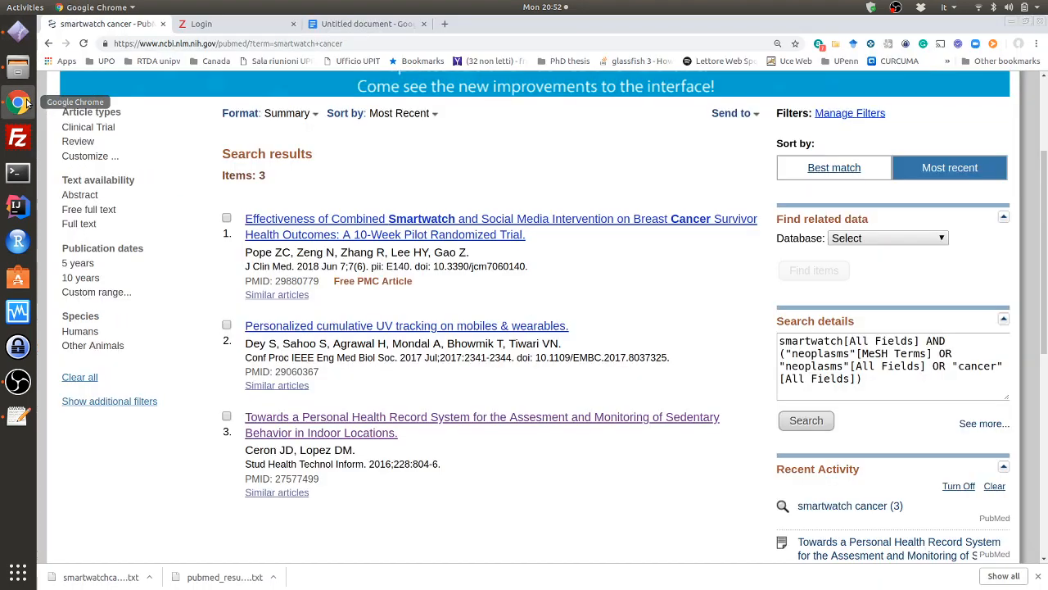
left_click(373, 31)
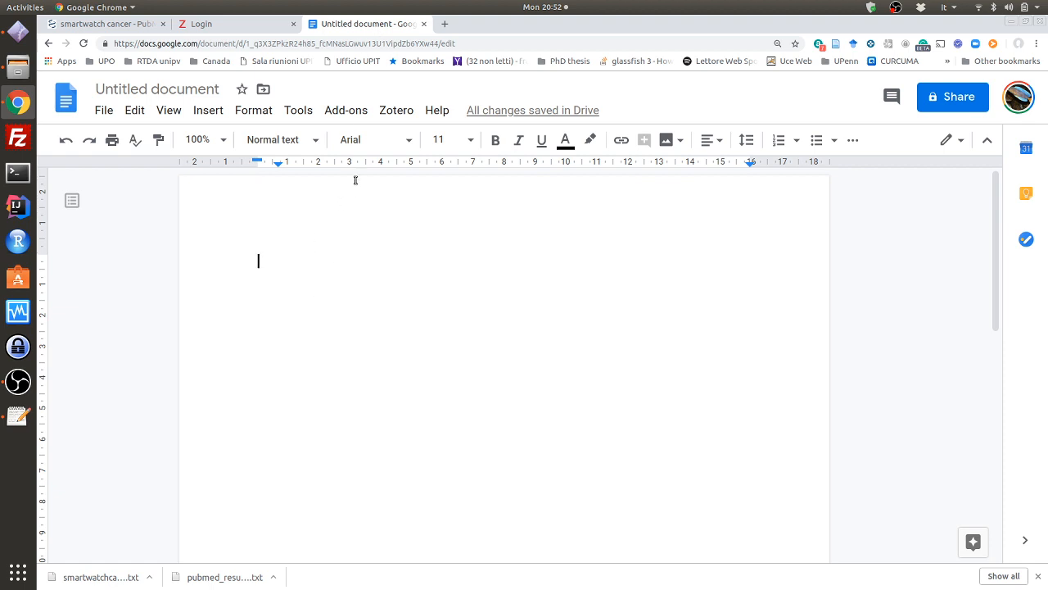
left_click(247, 29)
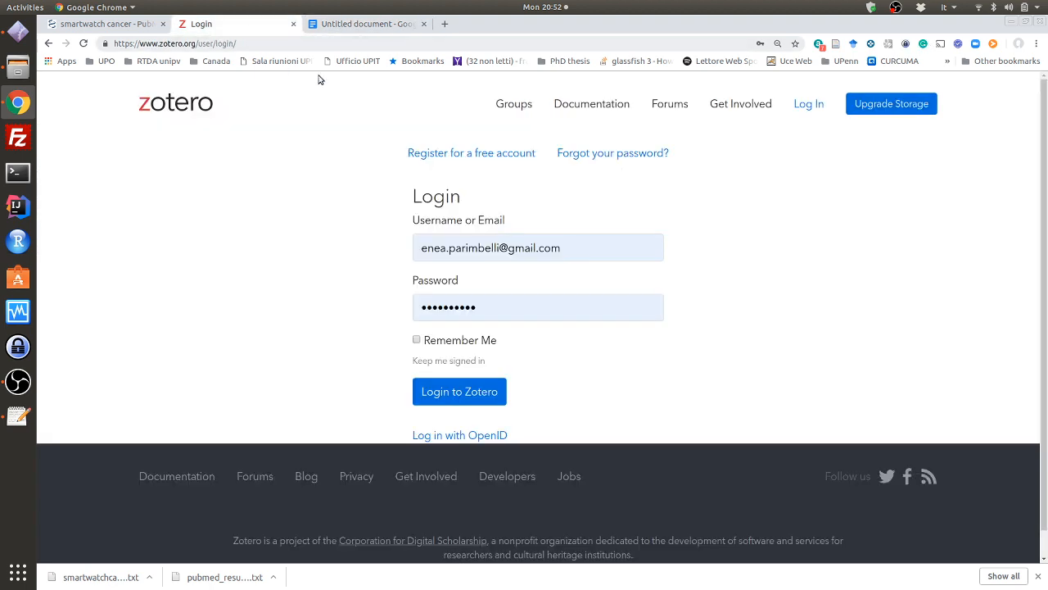
left_click(48, 43)
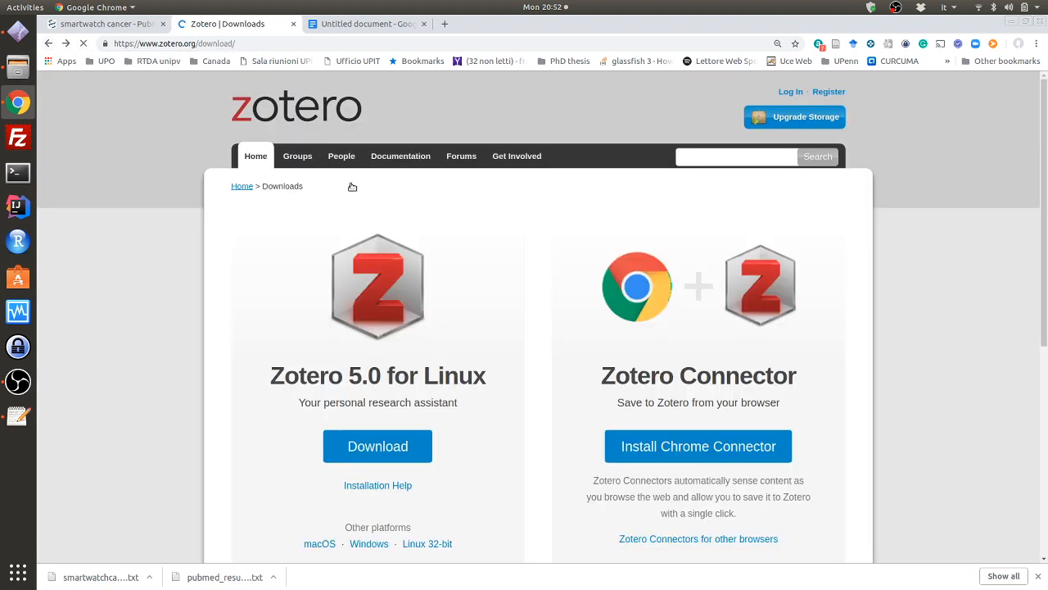
scroll(663, 369, "down", 3)
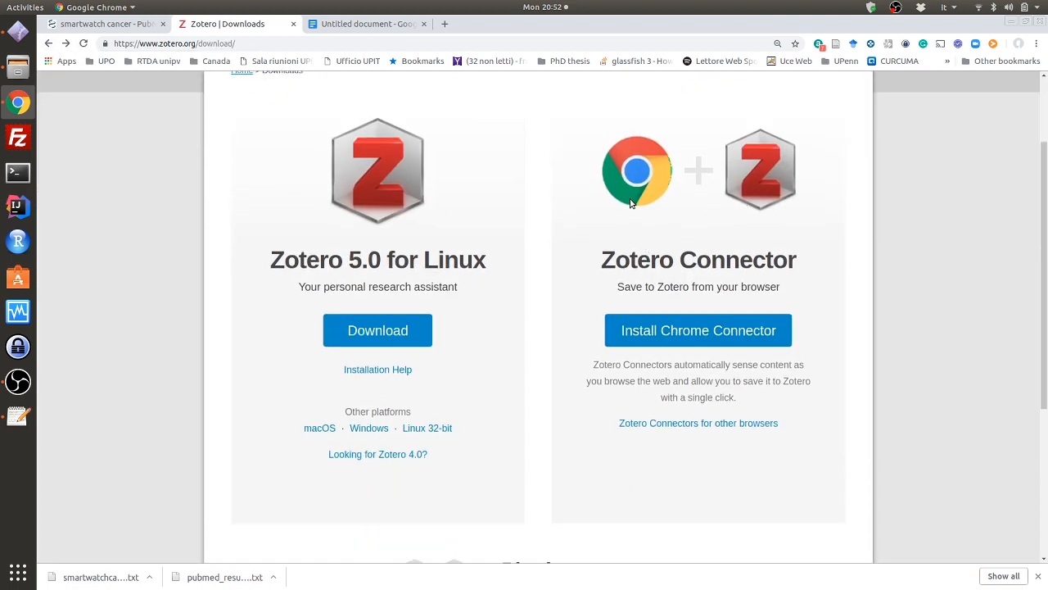
scroll(617, 207, "up", 3)
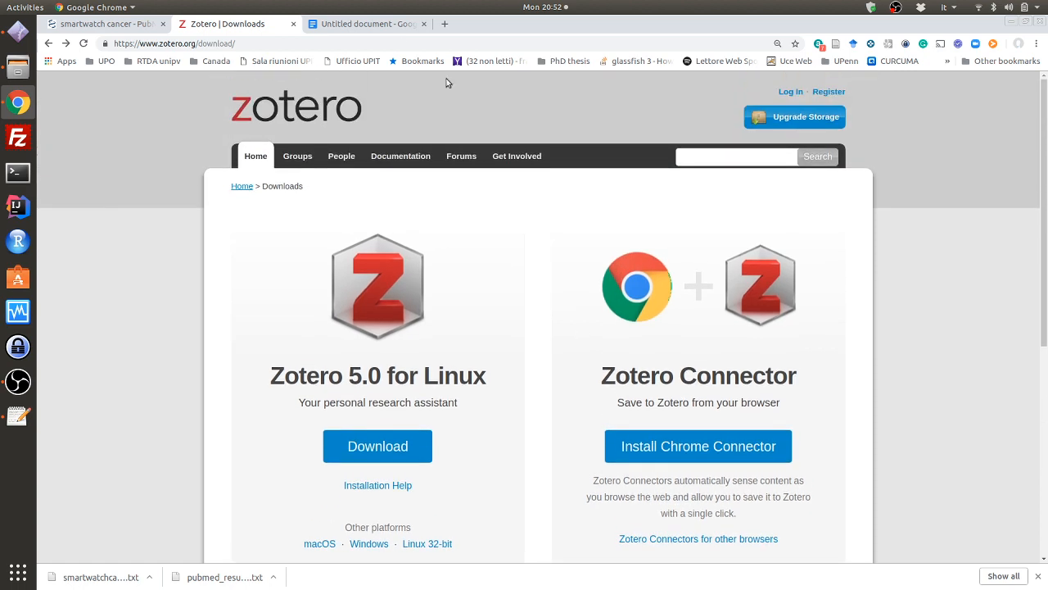
Go to the untitled Google Docs document and write "Blabla" in it
left_click(357, 27)
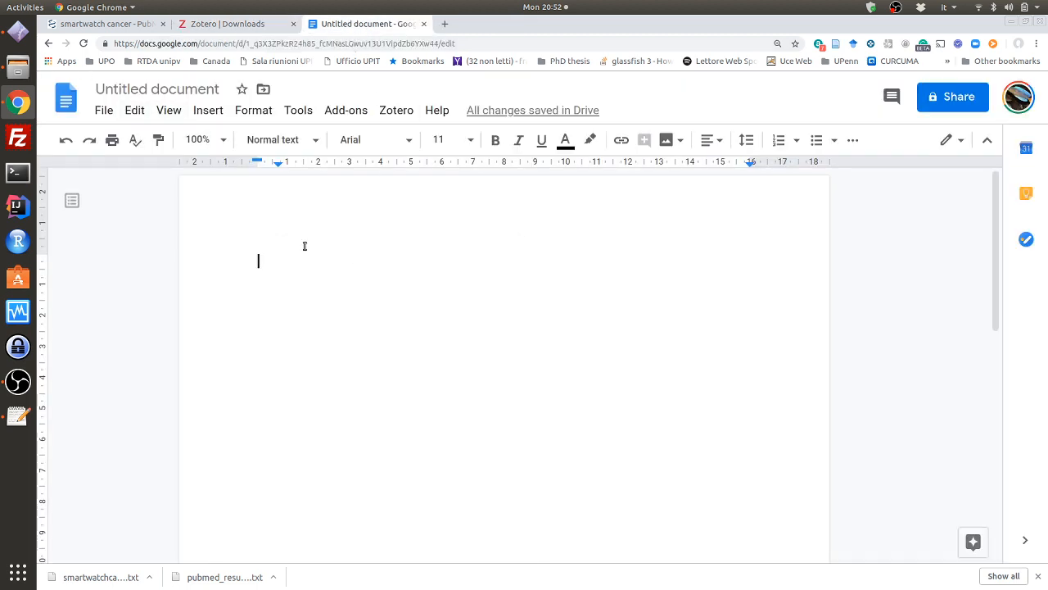
type("blabla")
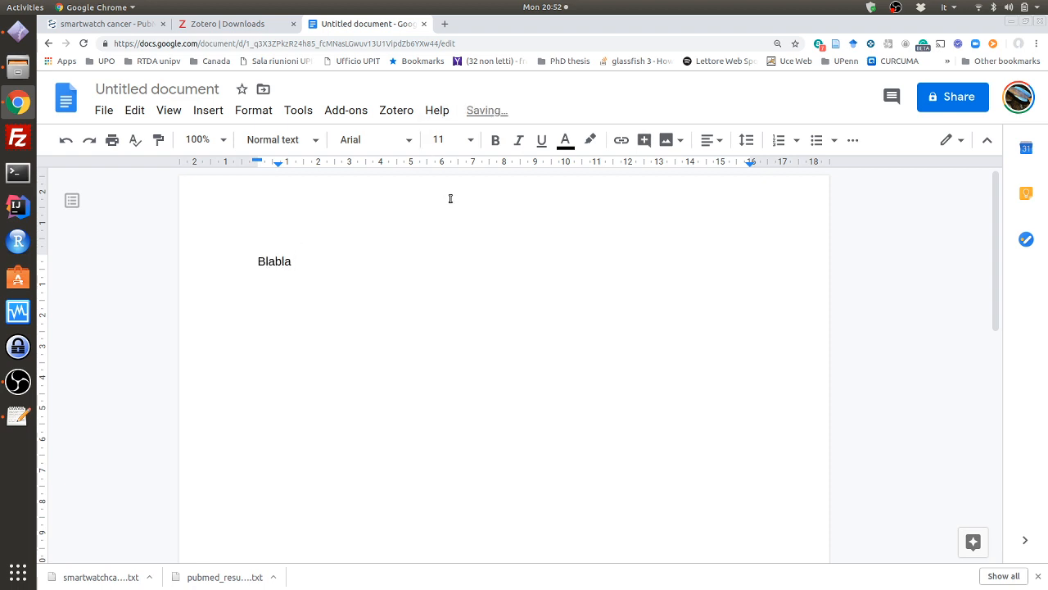
Set the document's Zotero citation style to Journal of Biomedical Informatics, keeping automatic citation updates on
left_click(389, 116)
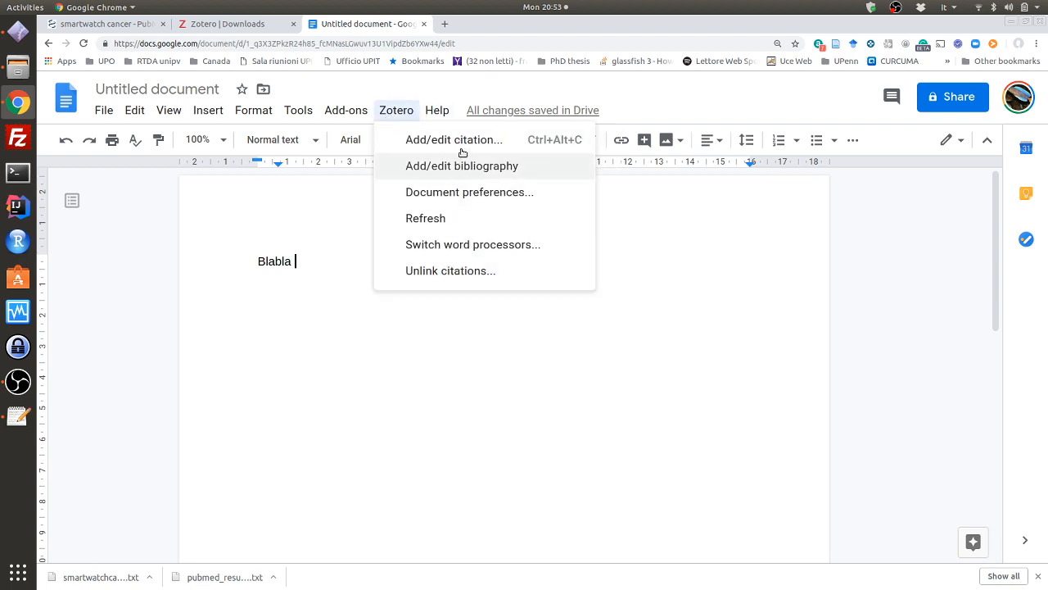
left_click(480, 192)
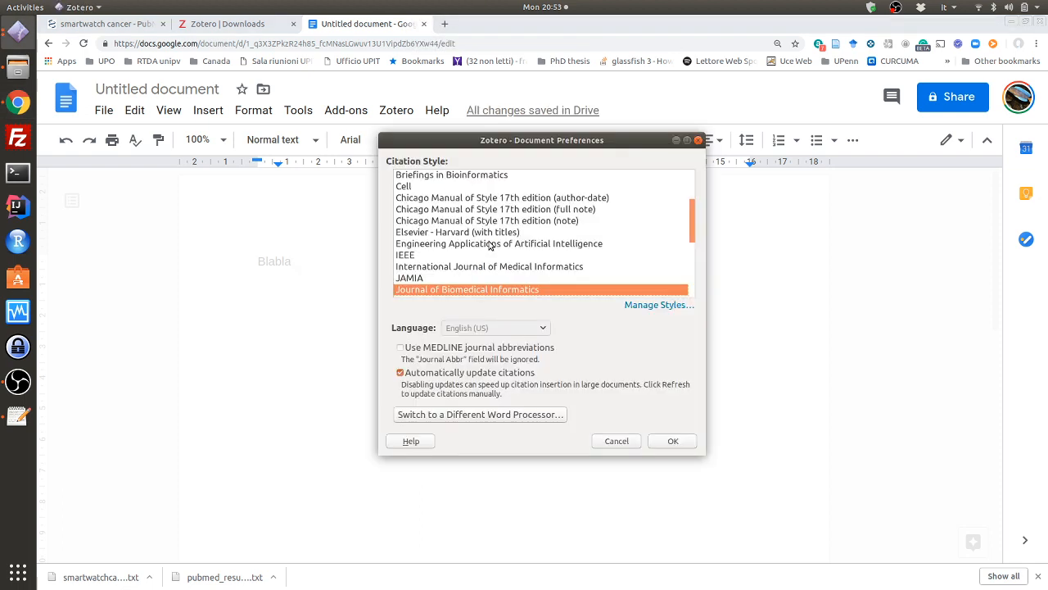
scroll(480, 245, "up", 2)
scroll(480, 246, "down", 5)
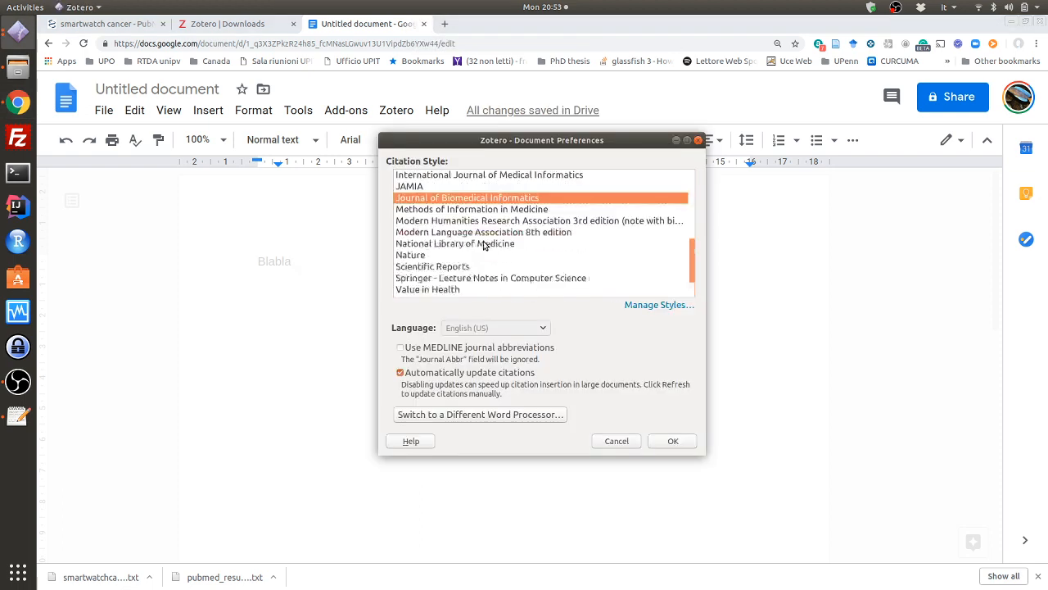
scroll(479, 246, "up", 1)
left_click(458, 253)
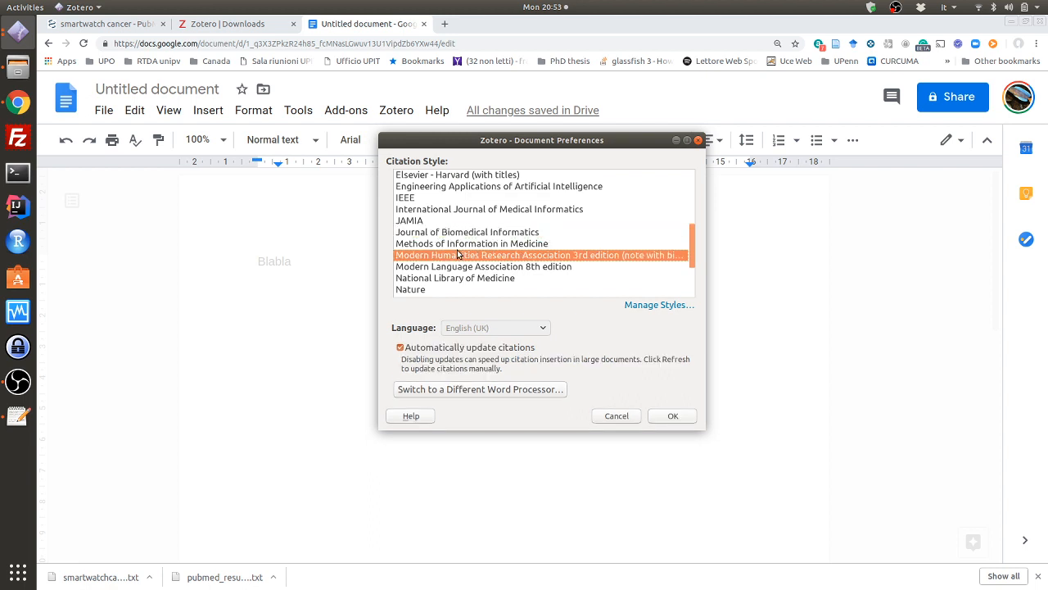
left_click(449, 234)
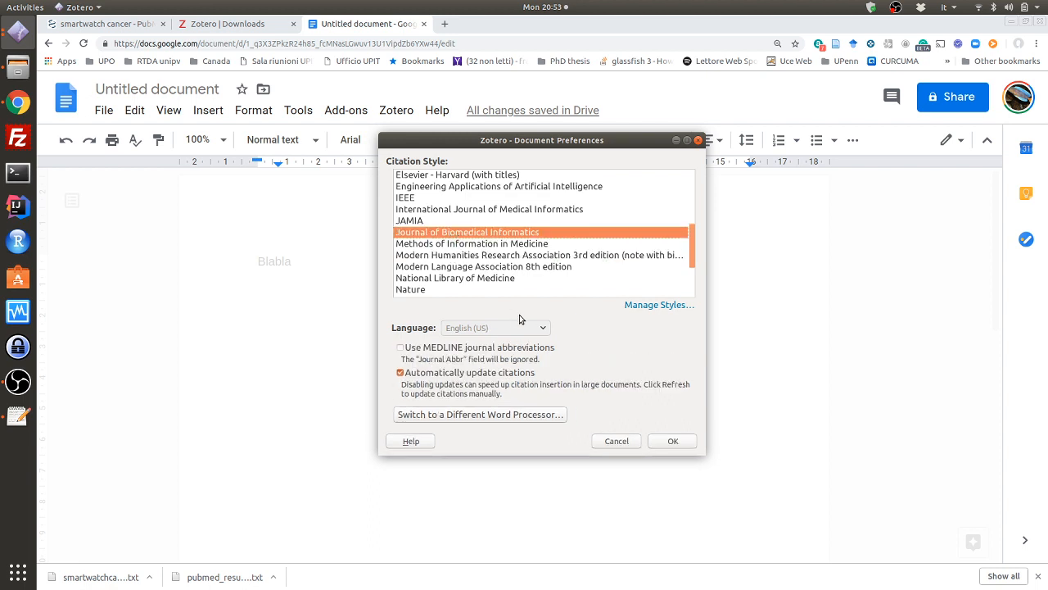
left_click(670, 442)
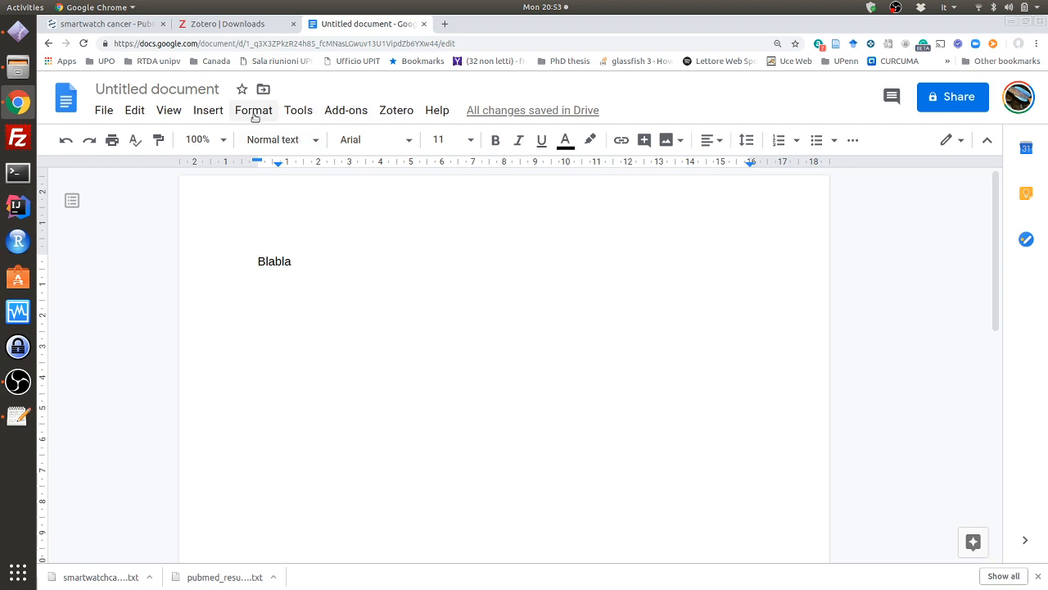
Start a Zotero citation after "Blabla" and check the citable items in the test collection of T2.1CapableReview in Zotero
left_click(390, 113)
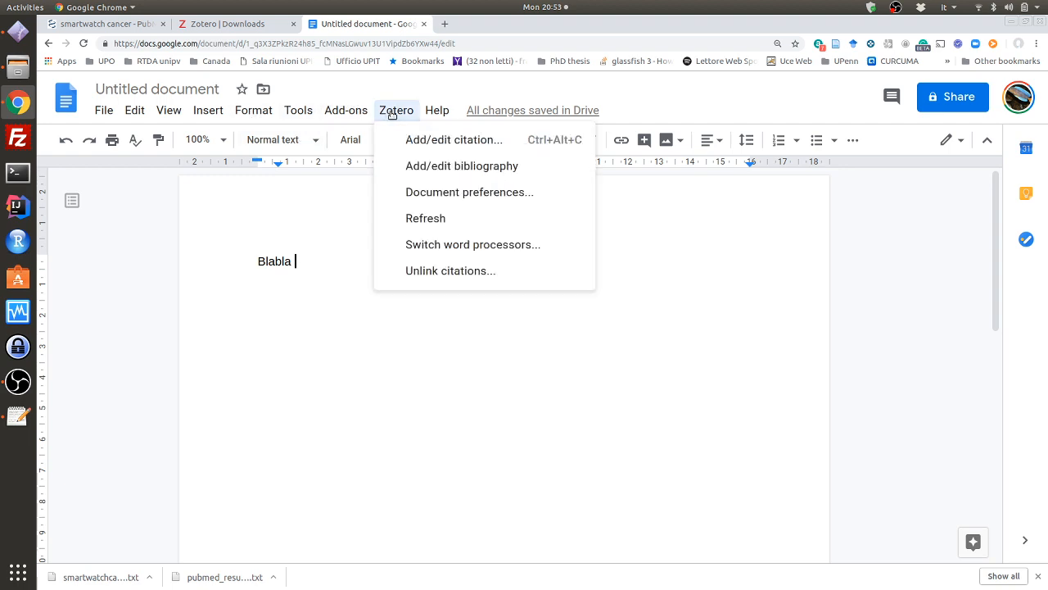
left_click(430, 140)
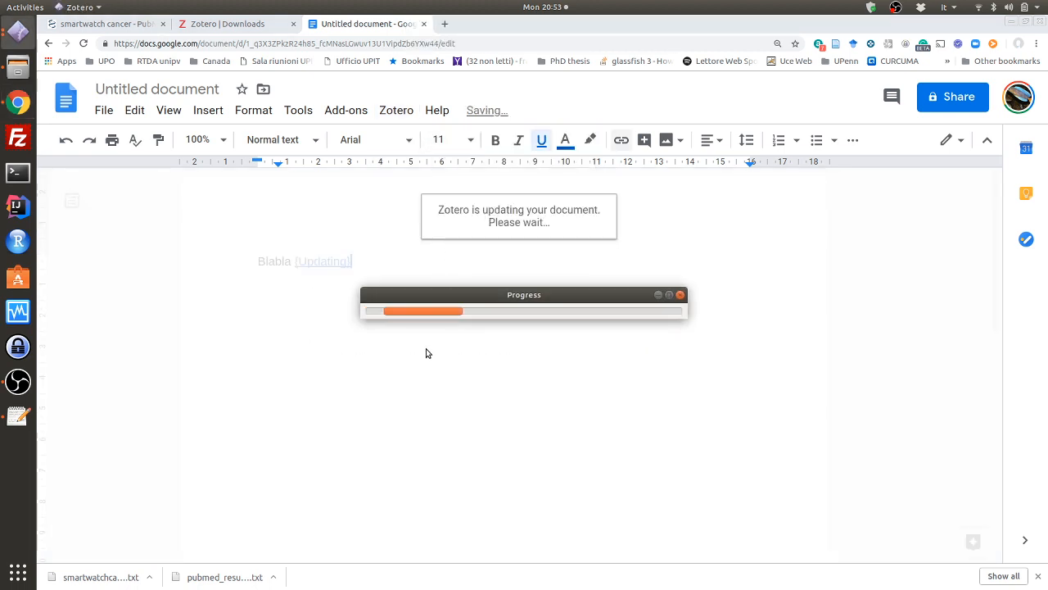
left_click(16, 68)
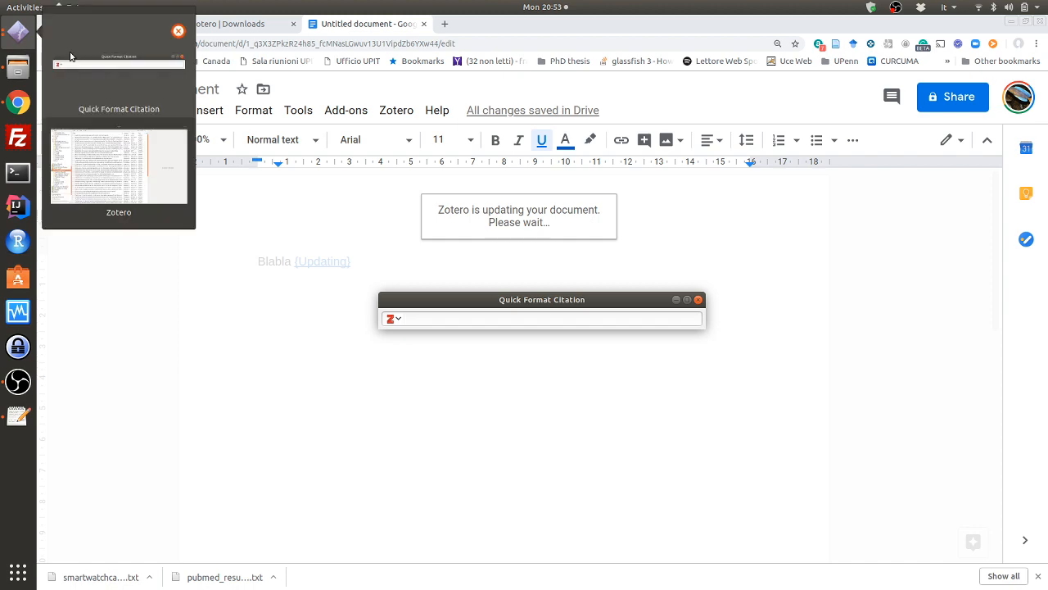
left_click(129, 170)
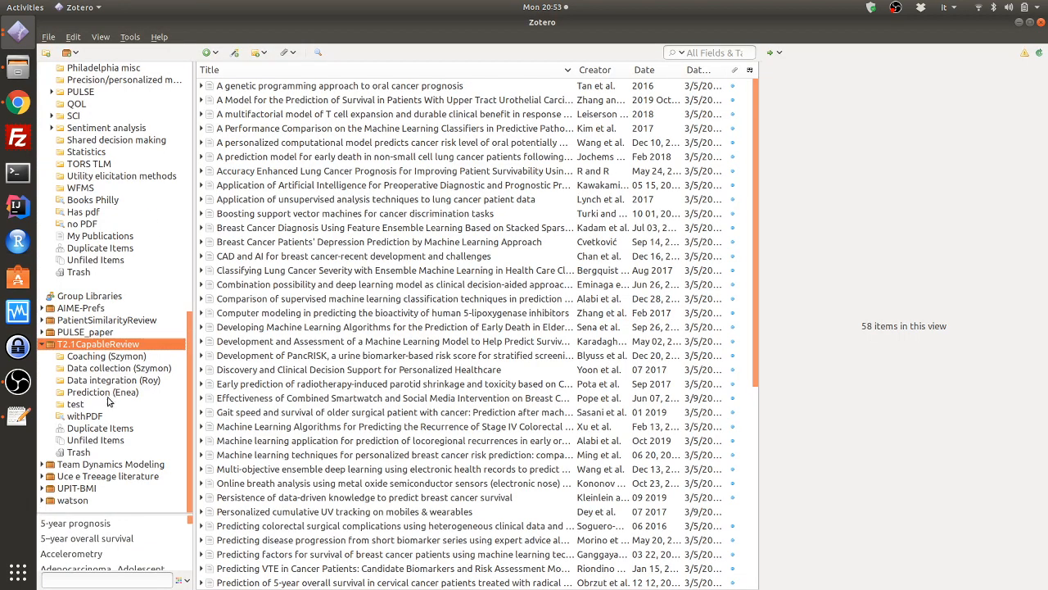
left_click(106, 400)
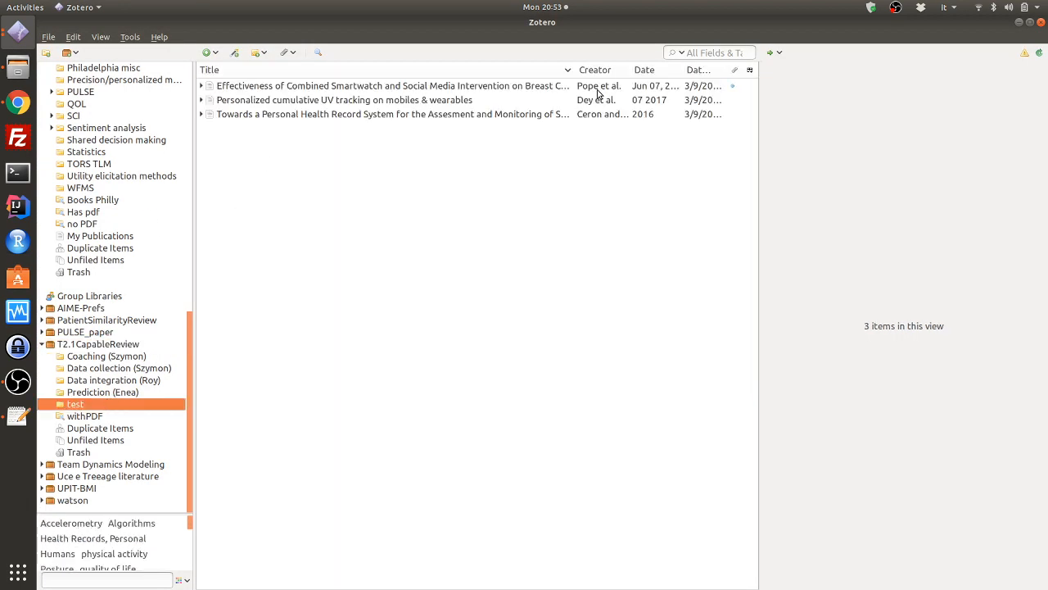
Return to the pending citation, find the 2018 article "Effectiveness of Combined Smartwatch and Social Media Intervention" by first author's surname, and insert it
left_click(14, 107)
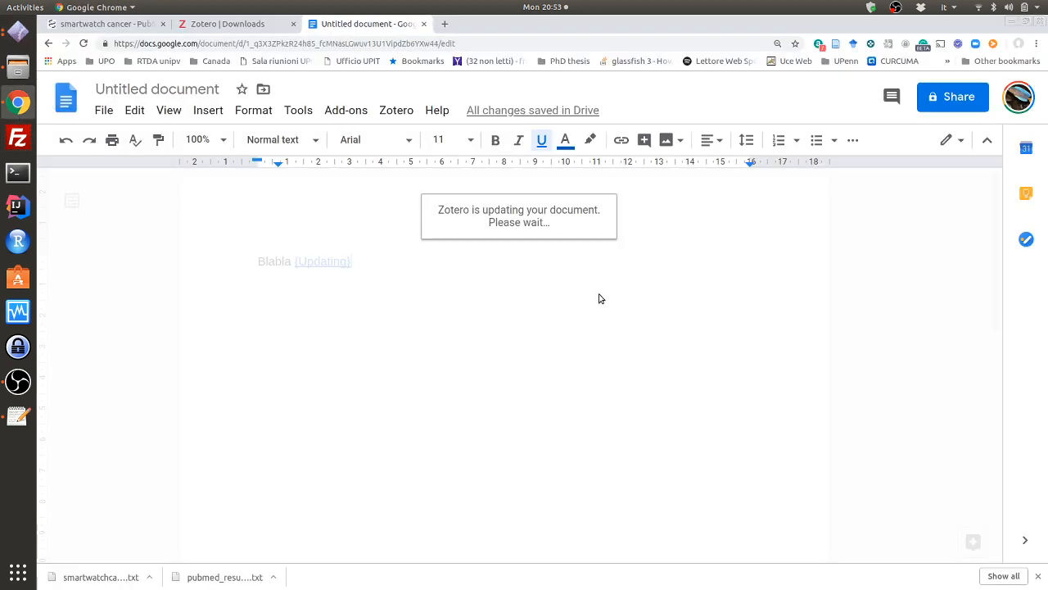
left_click(19, 32)
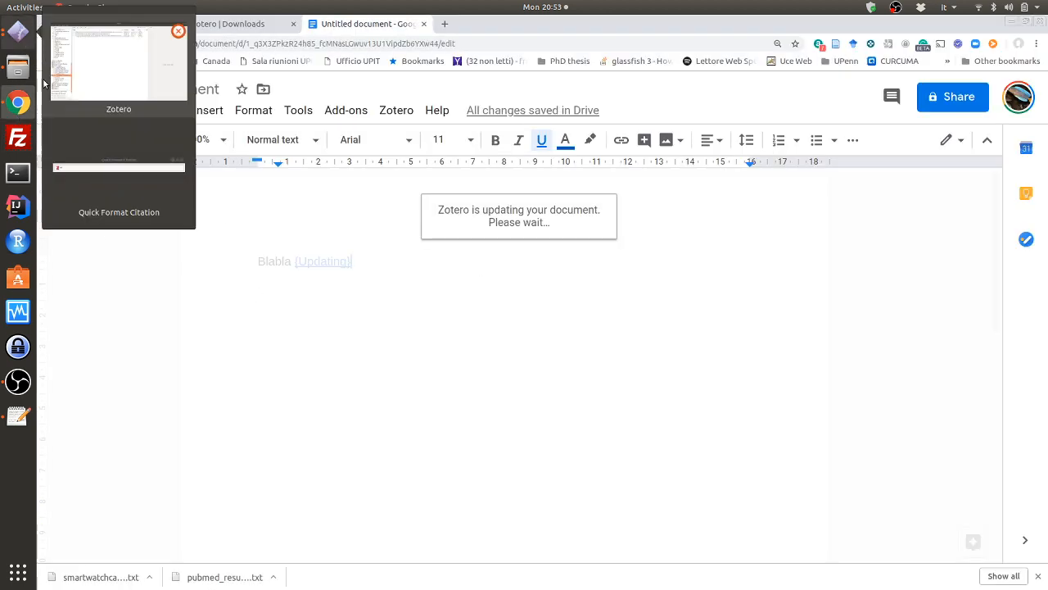
left_click(135, 182)
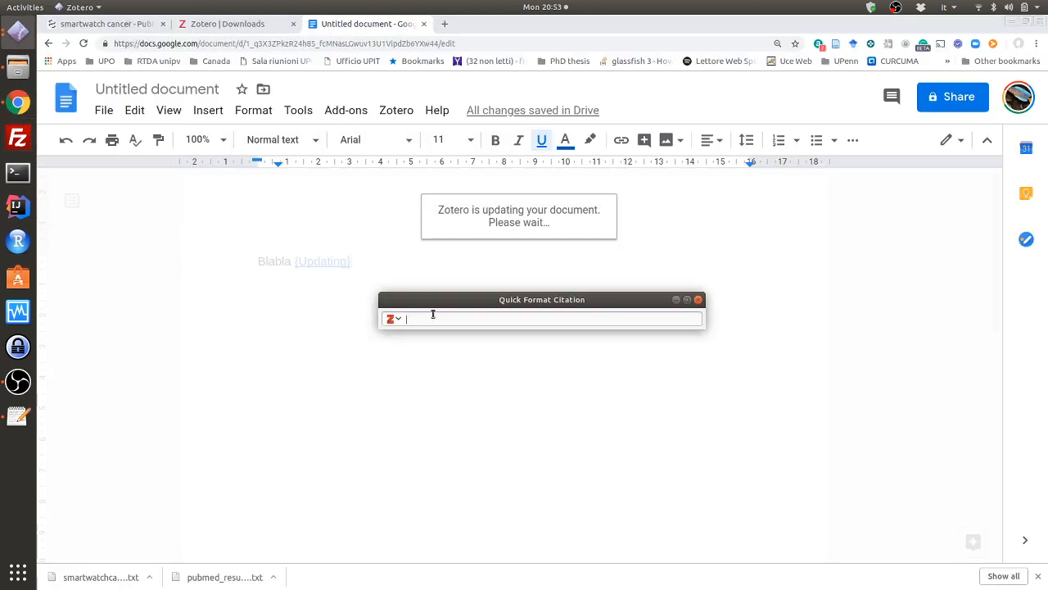
type("pope")
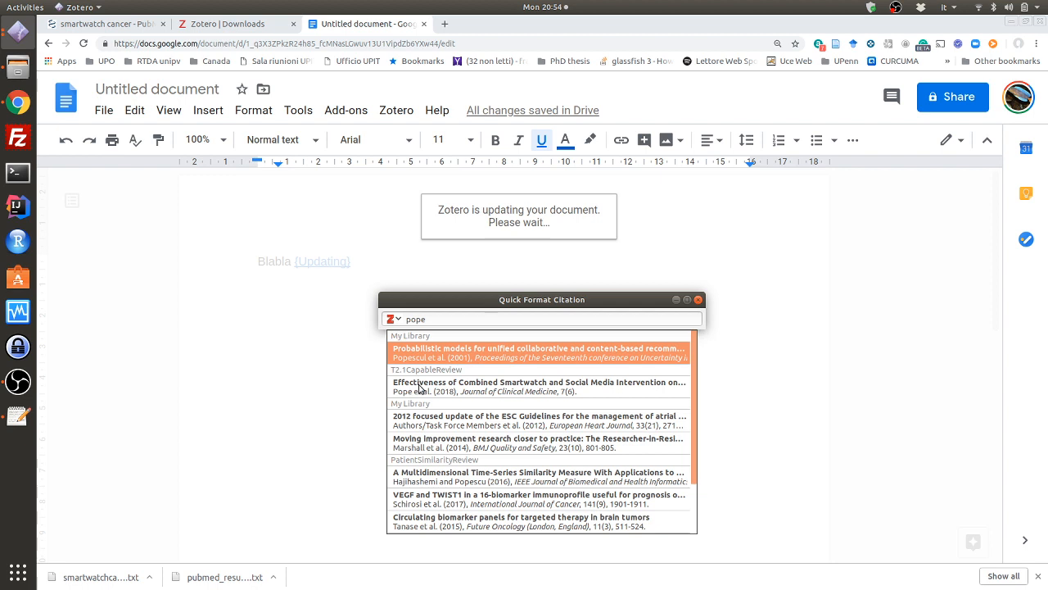
key("Return")
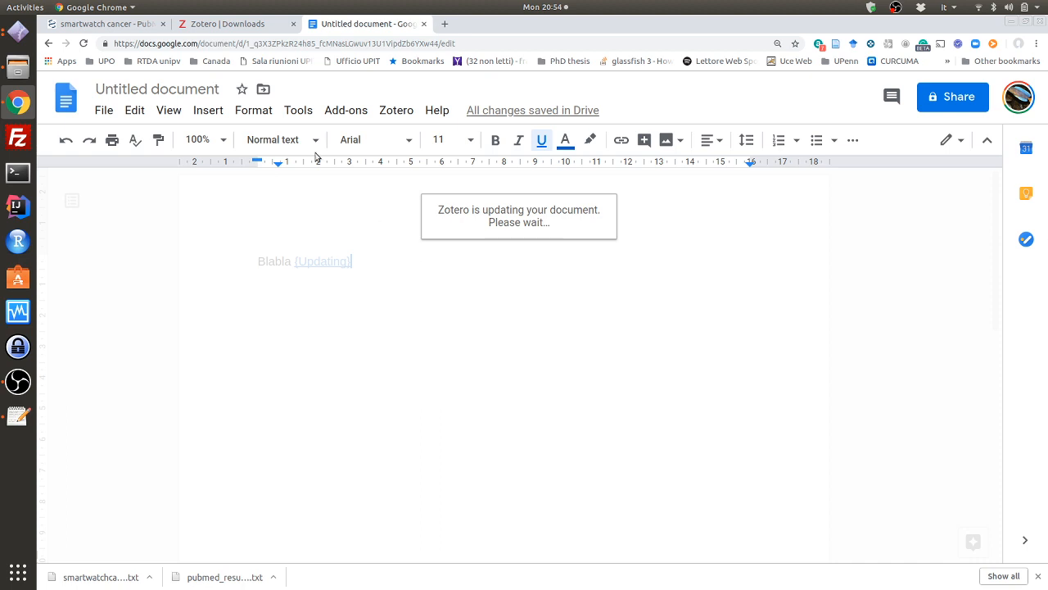
left_click(21, 42)
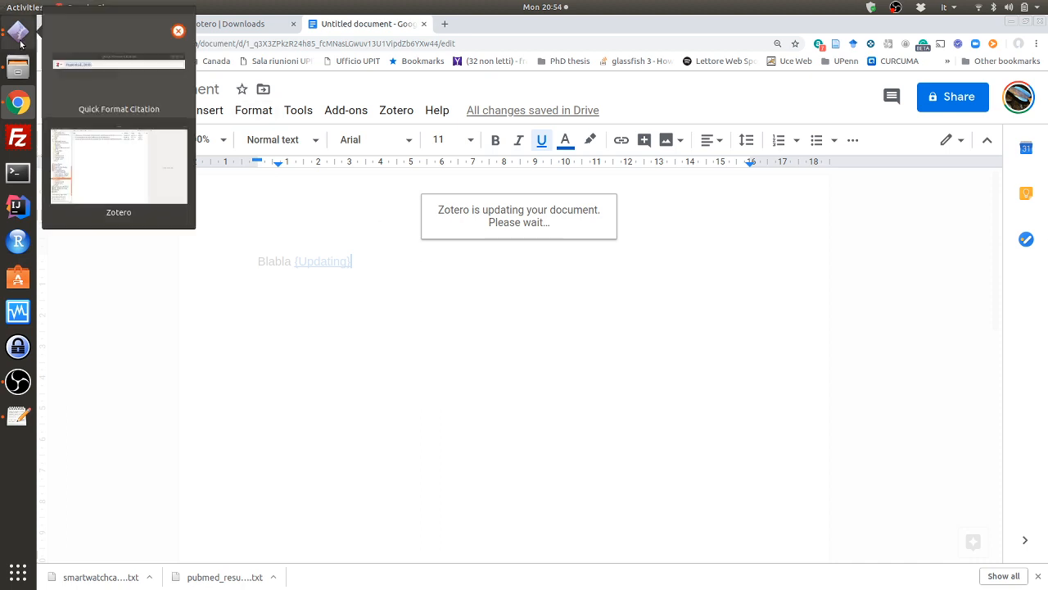
left_click(98, 82)
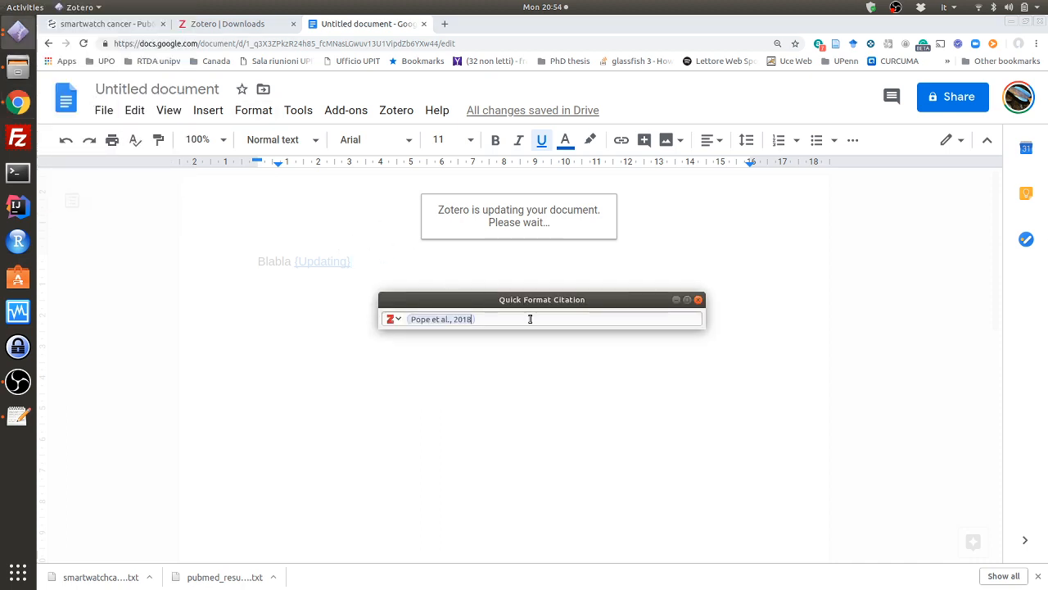
key("Return")
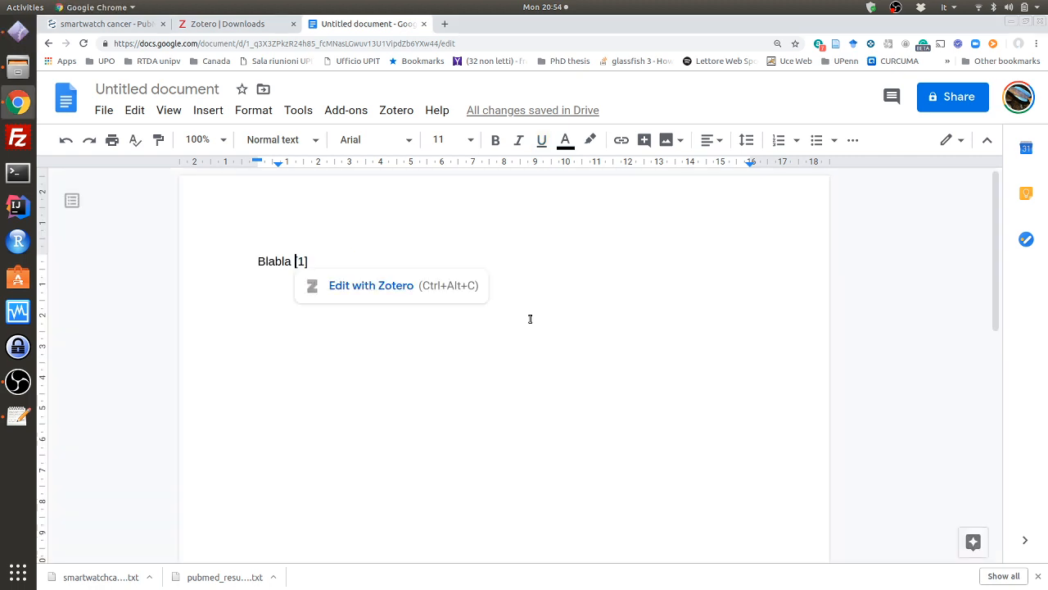
Open the [1] citation for editing with Zotero to view its source, and close the citation editor
left_click(371, 263)
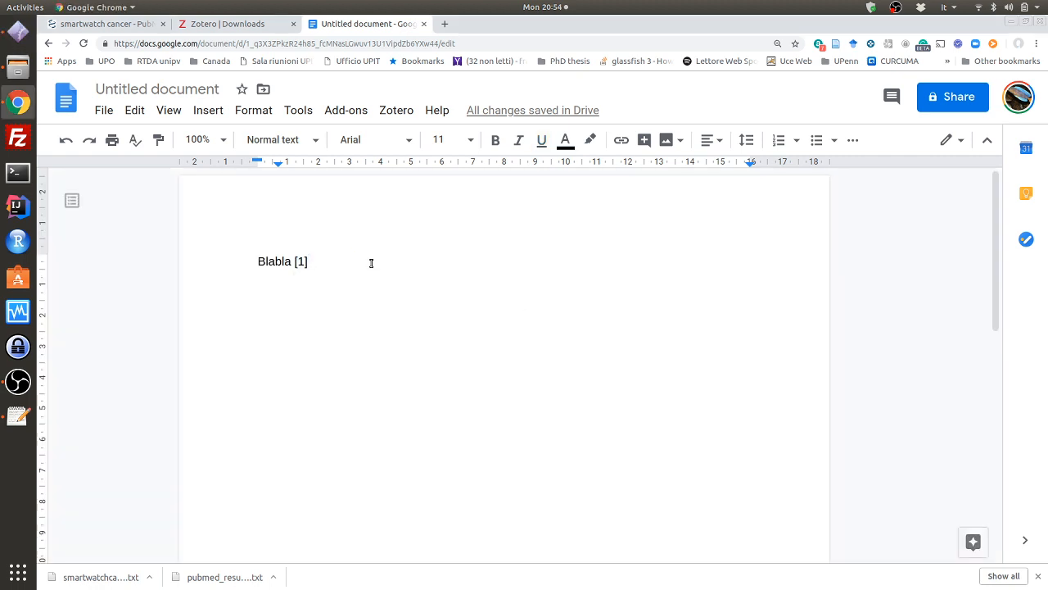
left_click(302, 262)
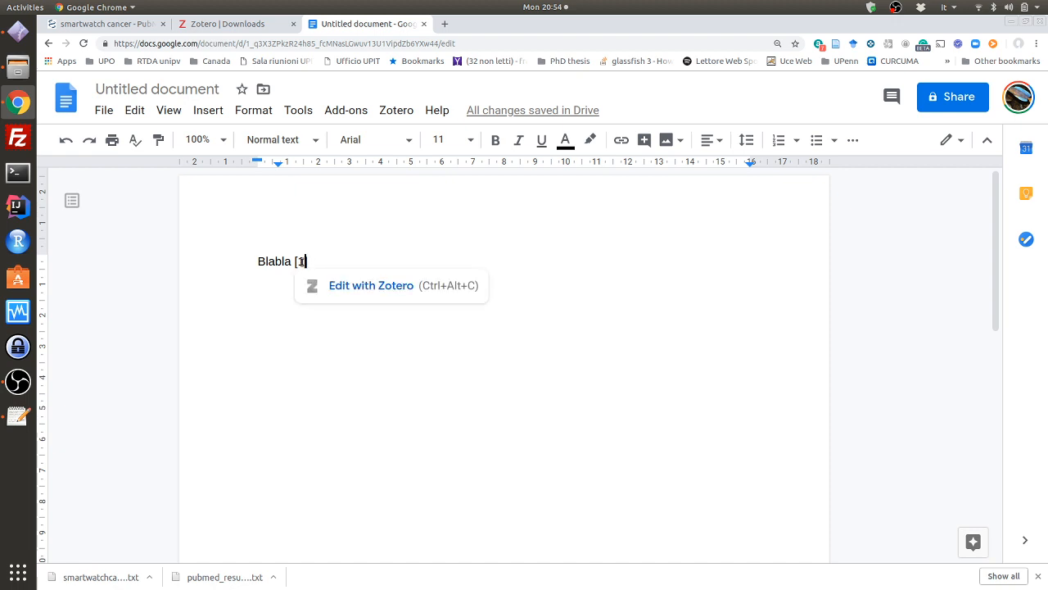
left_click(339, 284)
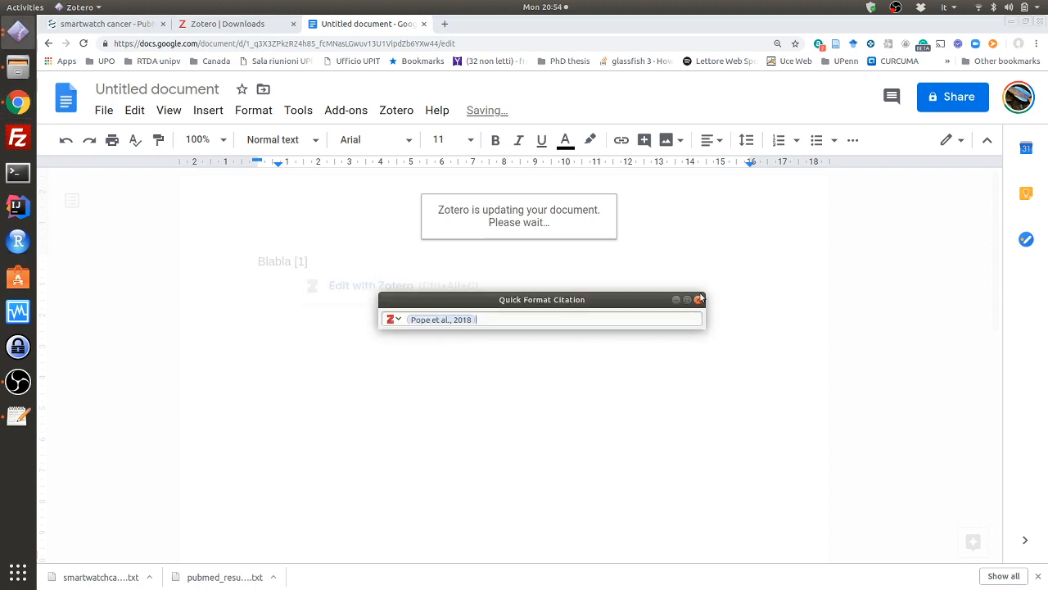
left_click(698, 299)
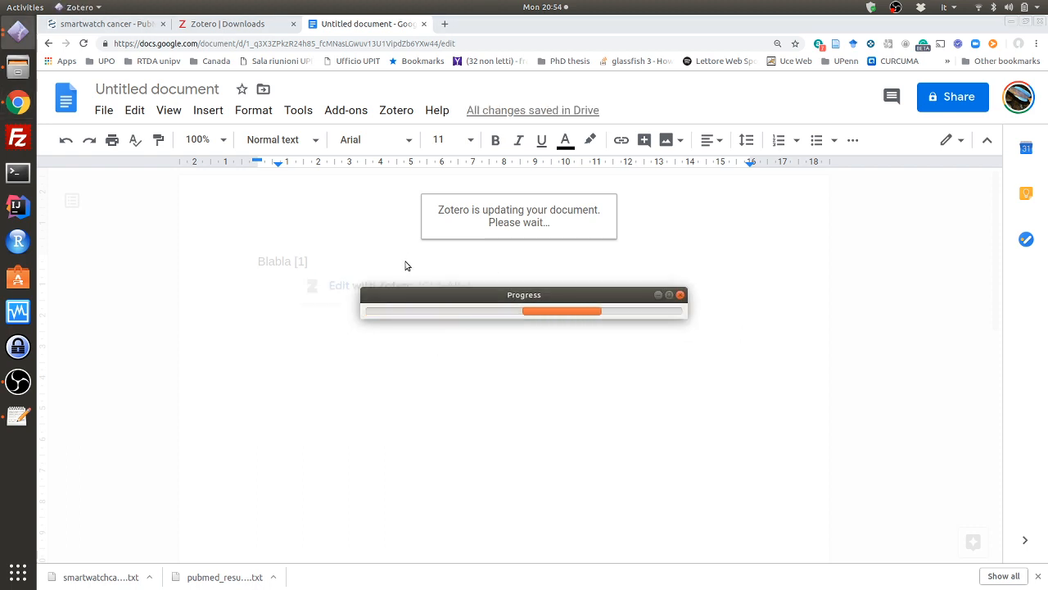
Write a "Refs" heading below the cited text and insert the Zotero bibliography under it
key("Return")
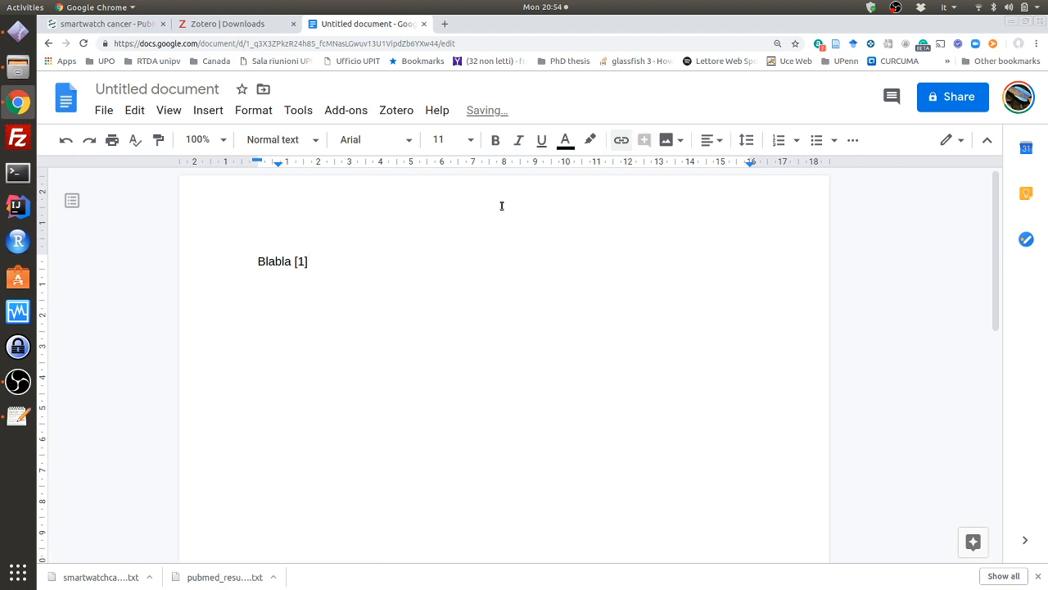
type("Refs")
key("Return")
left_click(398, 110)
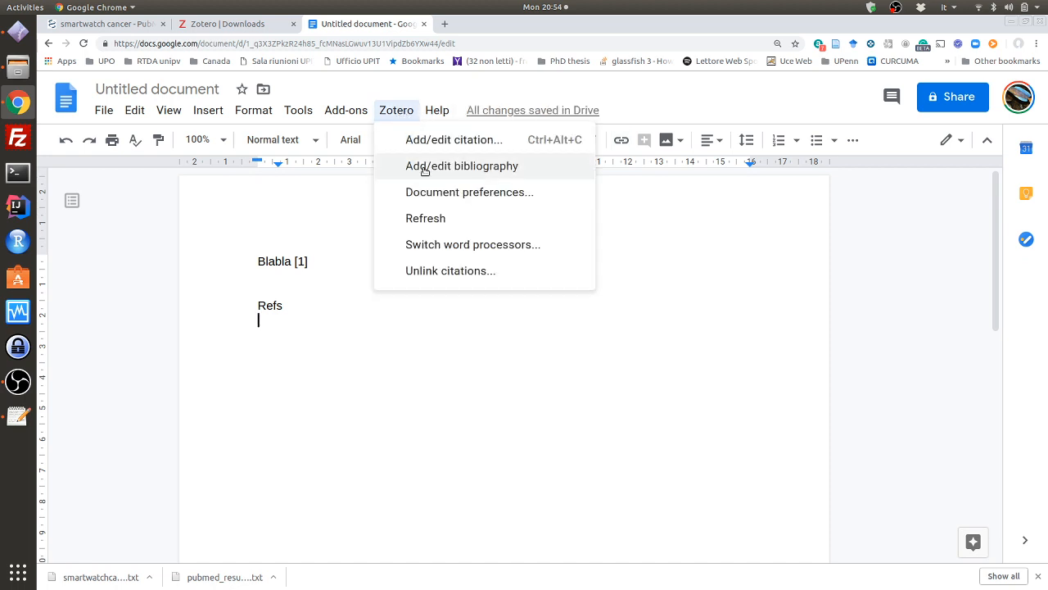
left_click(425, 167)
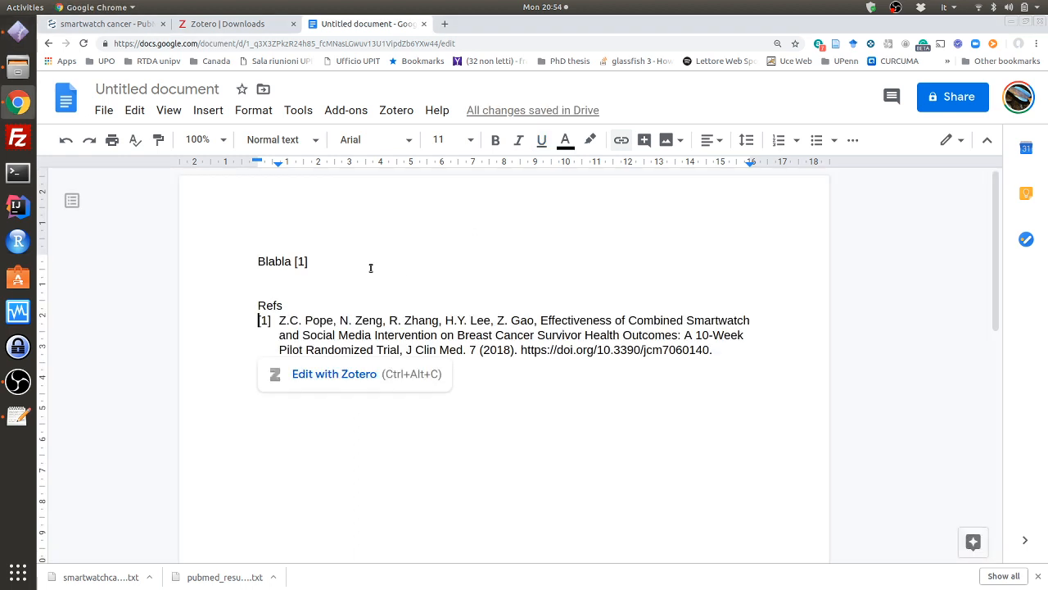
Edit the [1] citation, search for "cancer" and add the 2019 article "Machine learning application for prediction of locoregional recurrences" as a second source
left_click(371, 267)
left_click(304, 263)
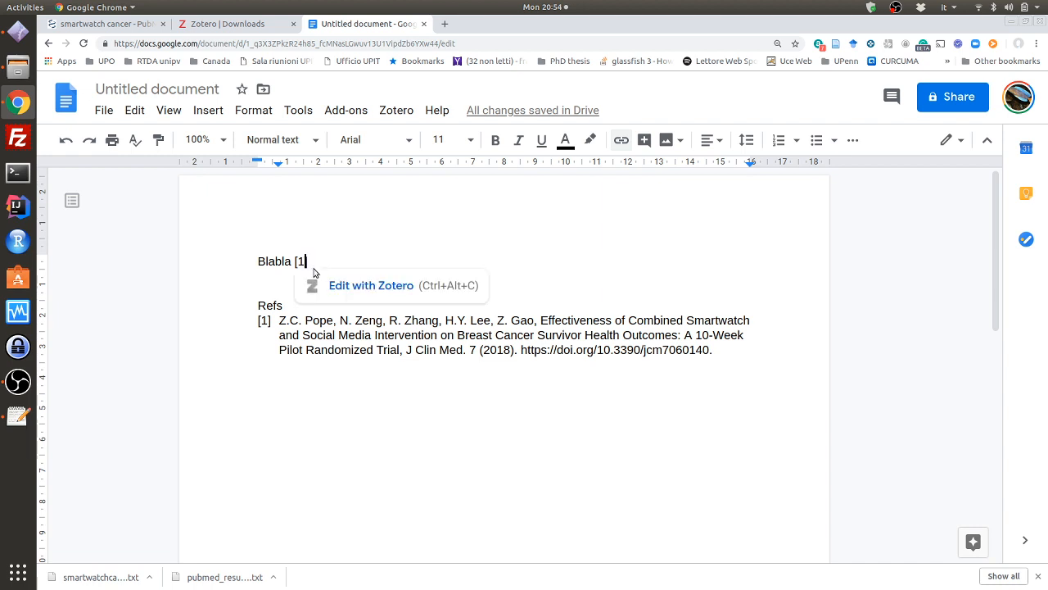
left_click(346, 287)
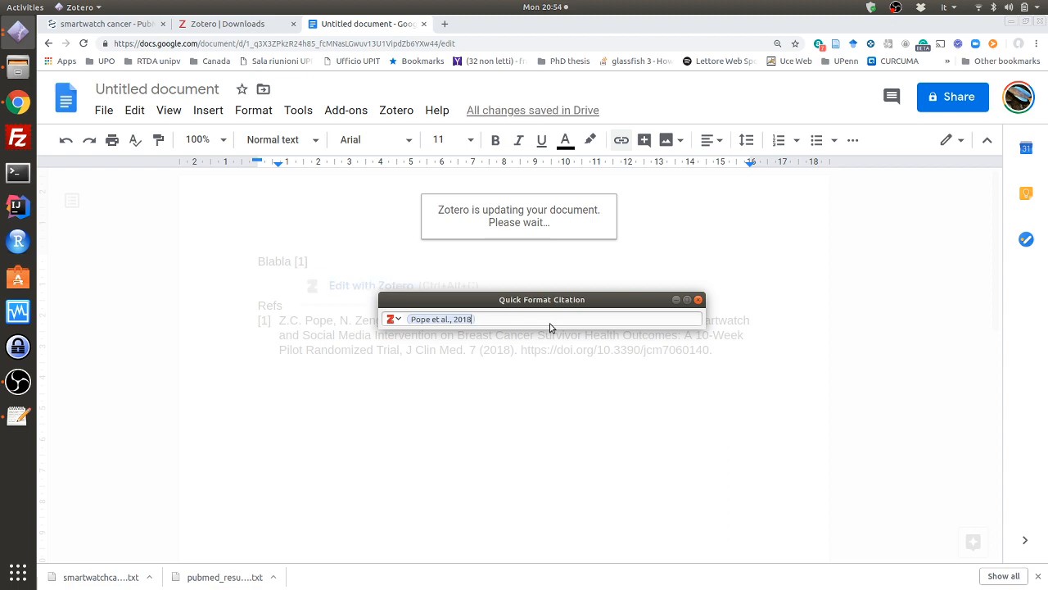
type("cancer")
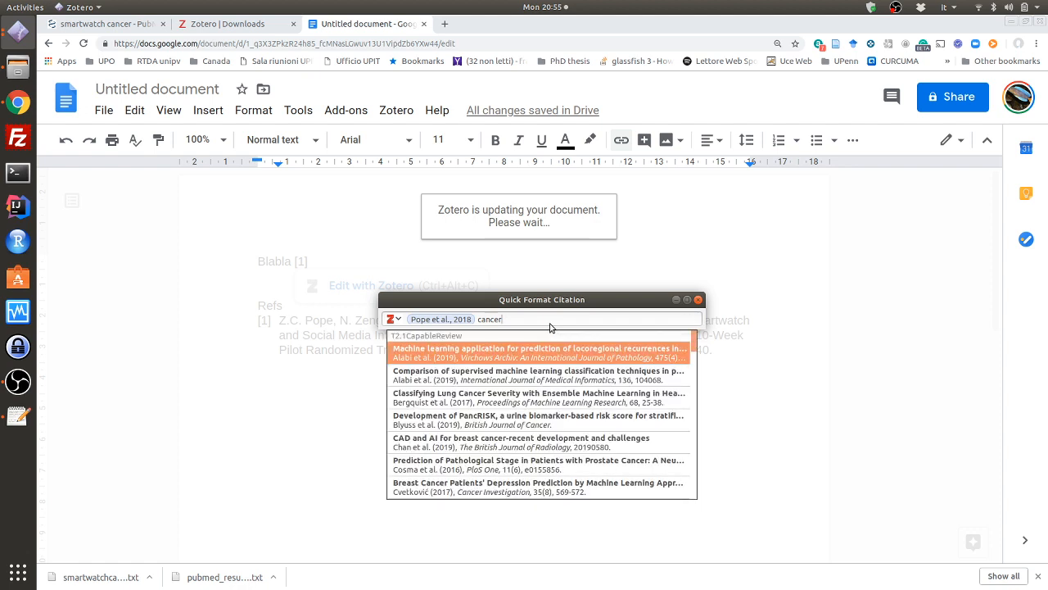
key("Return")
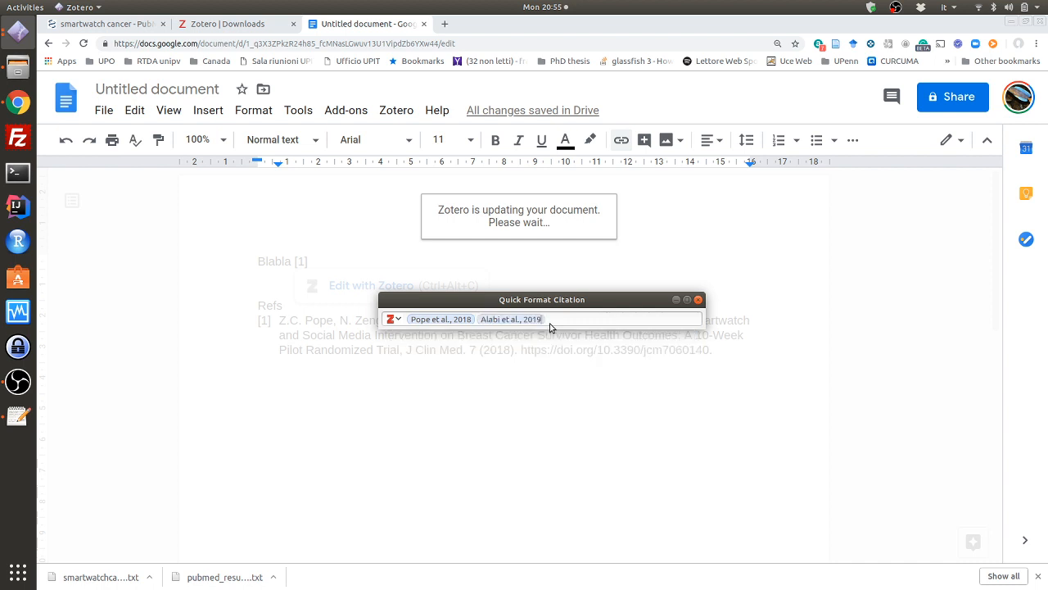
key("Return")
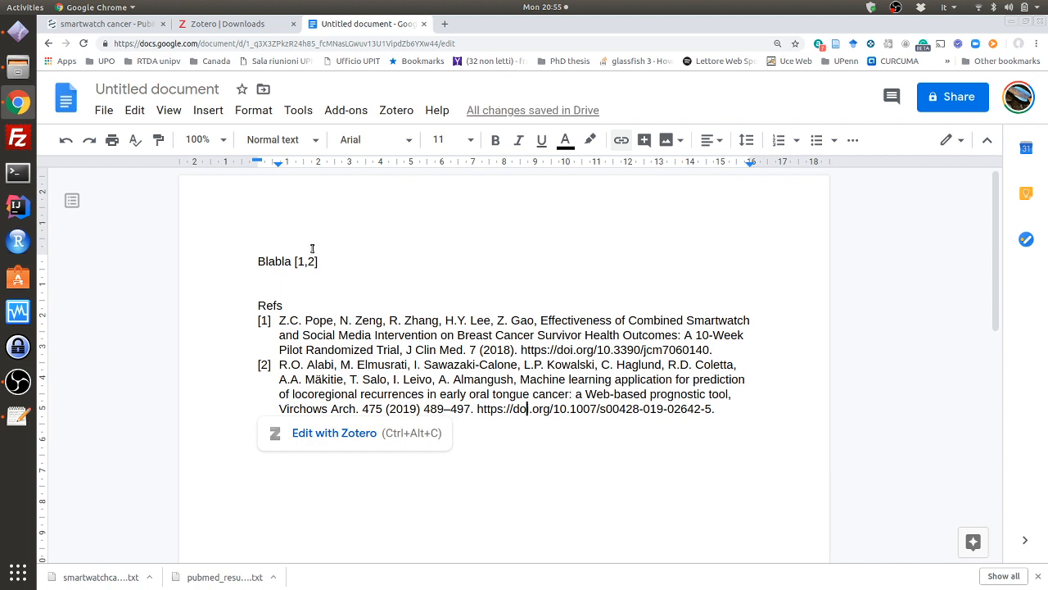
Add an empty line above the "Blabla" text and start a new Zotero citation on it
left_click(312, 248)
left_click(257, 260)
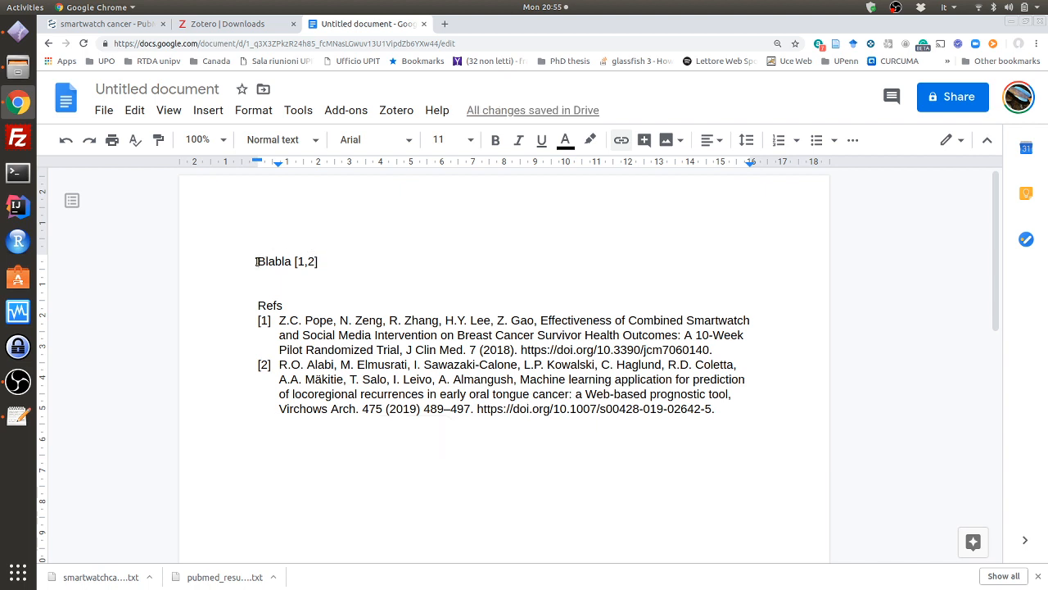
key("Return")
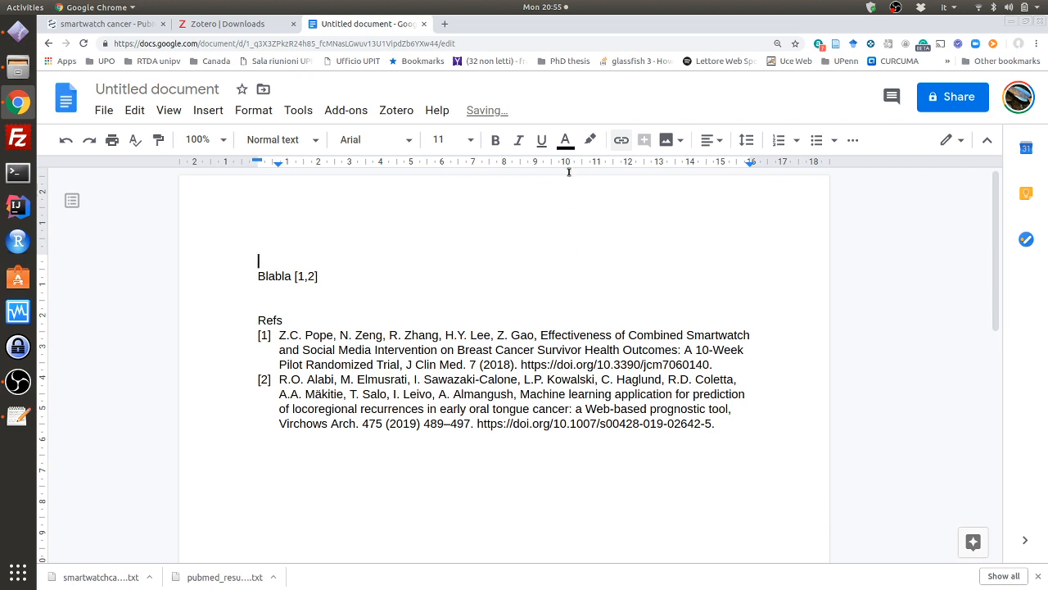
left_click(398, 114)
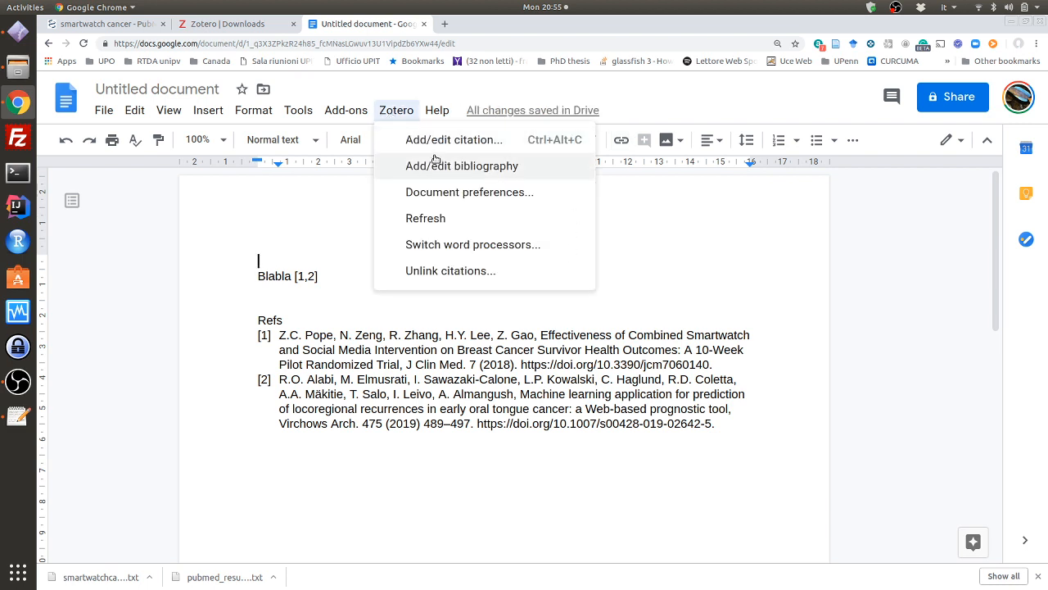
left_click(438, 143)
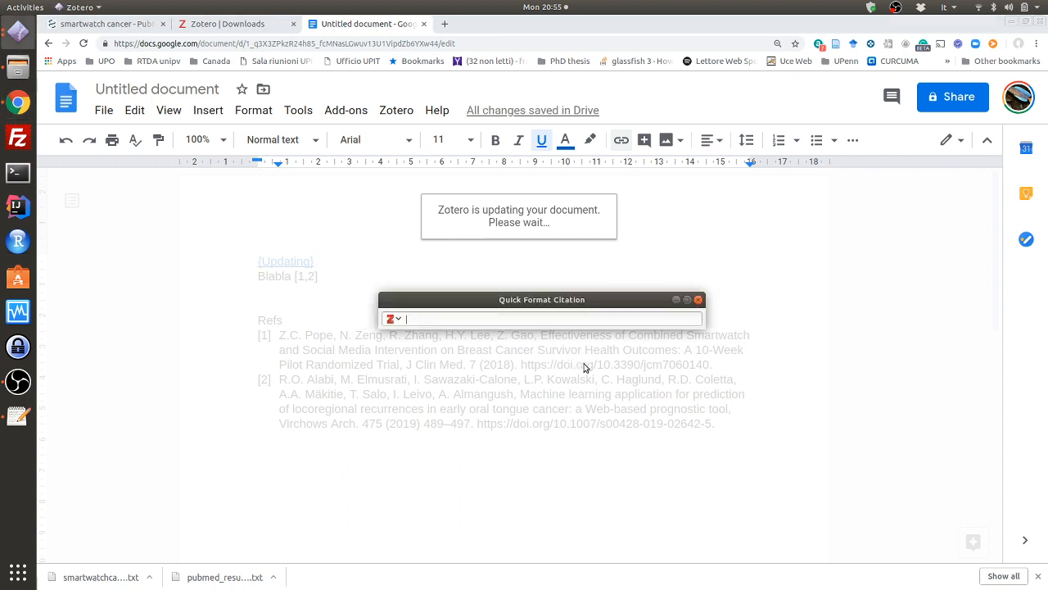
type("ca")
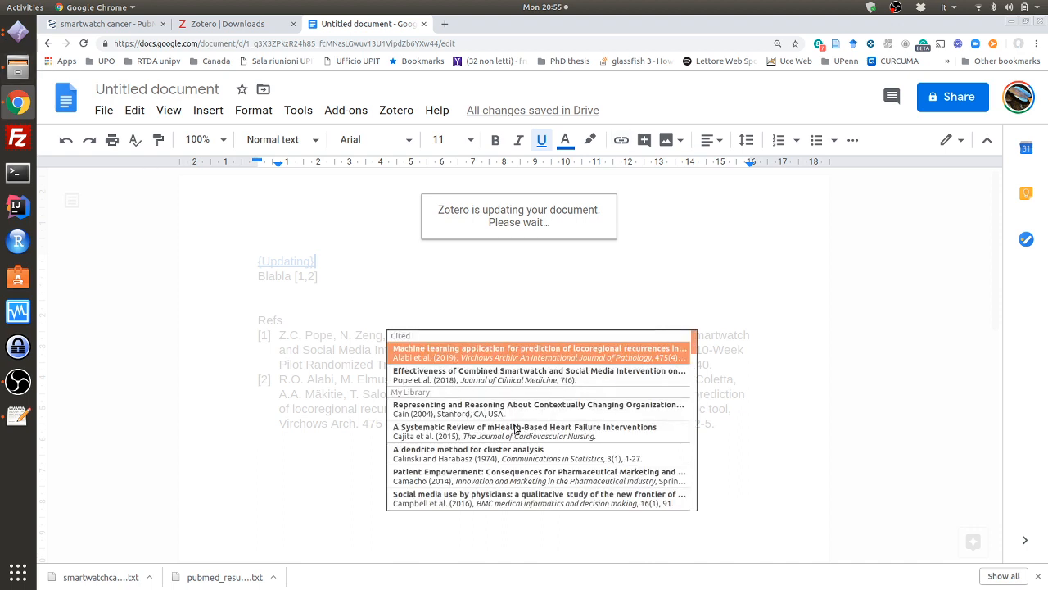
left_click(447, 375)
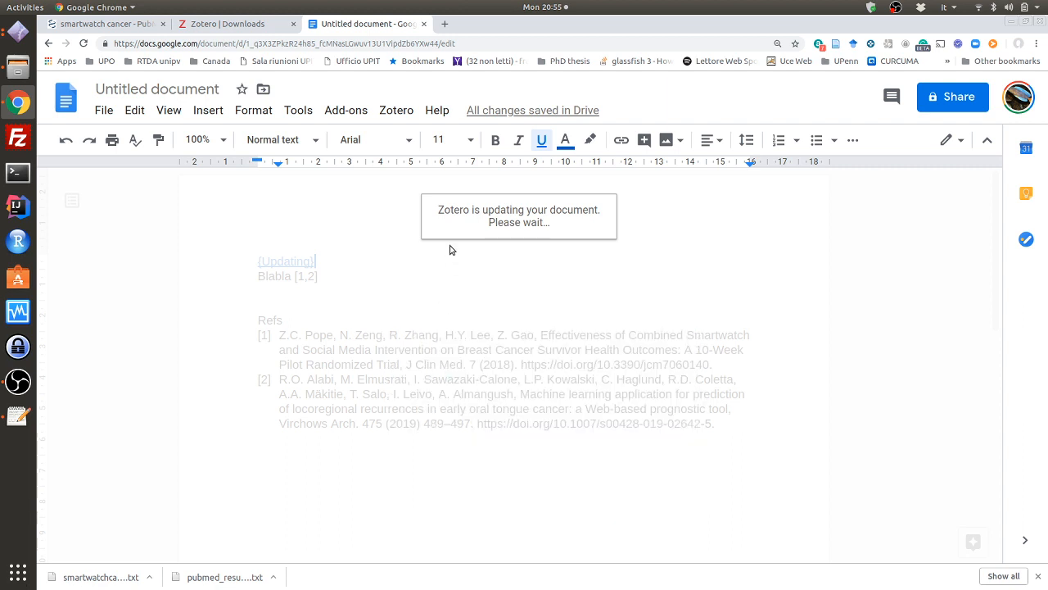
left_click(22, 30)
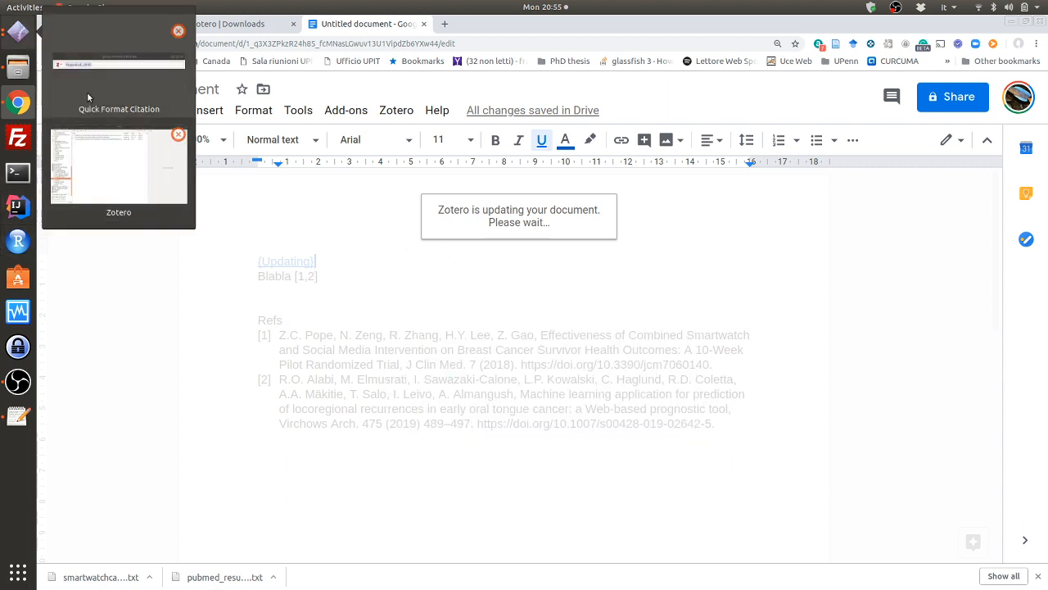
left_click(87, 92)
left_click(488, 319)
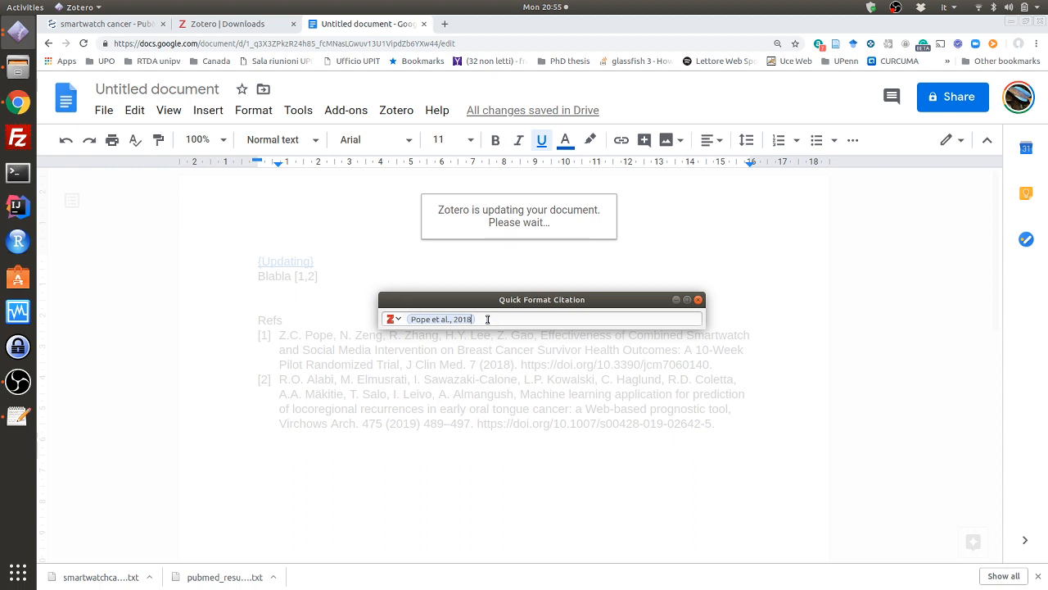
key("BackSpace")
Search the citation sources for "cancer" and insert the 2017 article "Classifying Lung Cancer Severity with Ensemble Machine Learning" as the new citation
type("cancer")
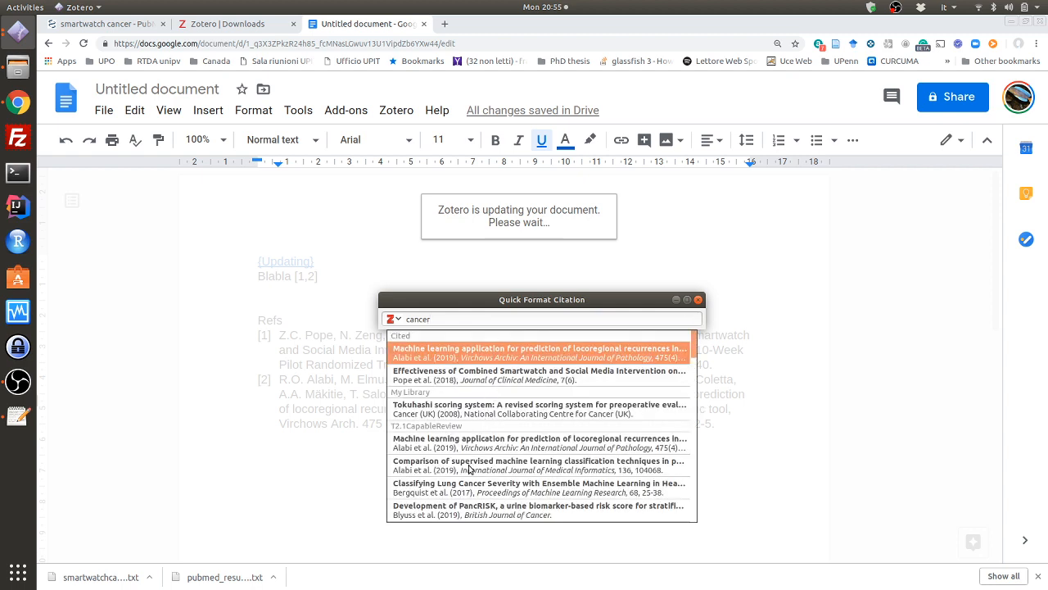
left_click(468, 490)
left_click(467, 490)
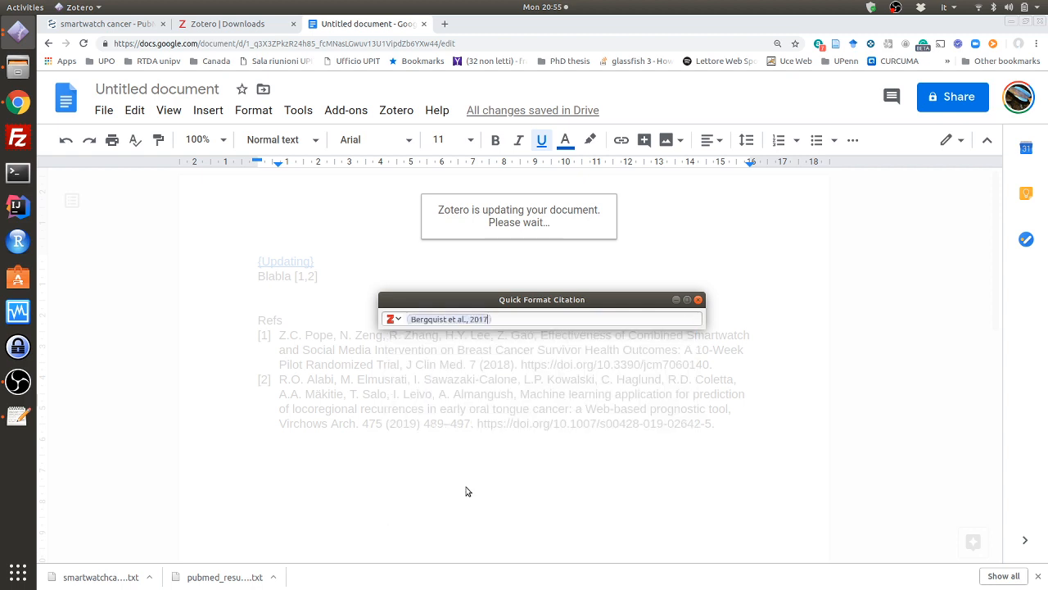
key("Return")
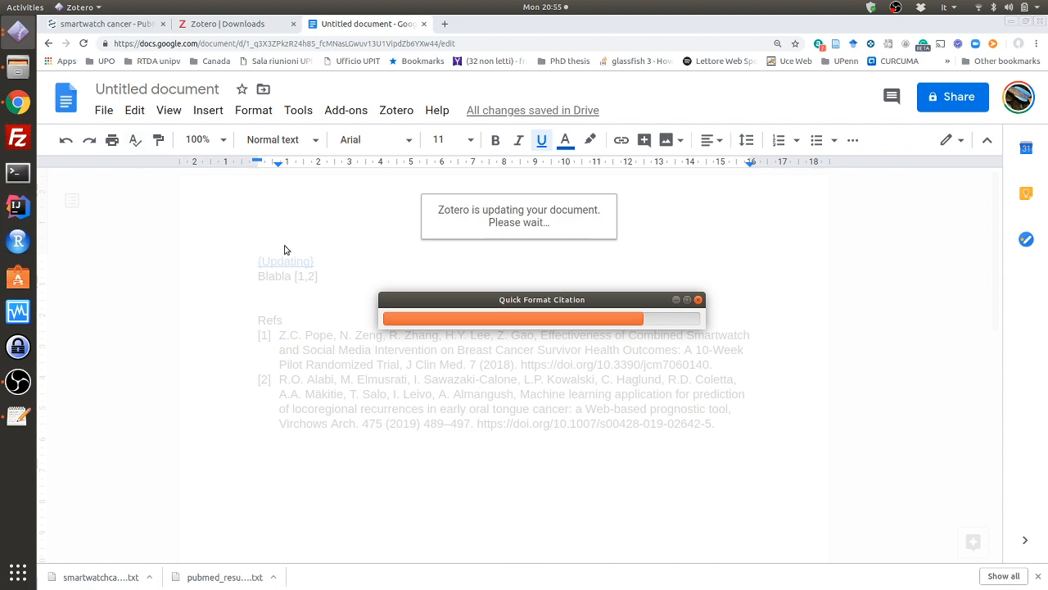
left_click(543, 276)
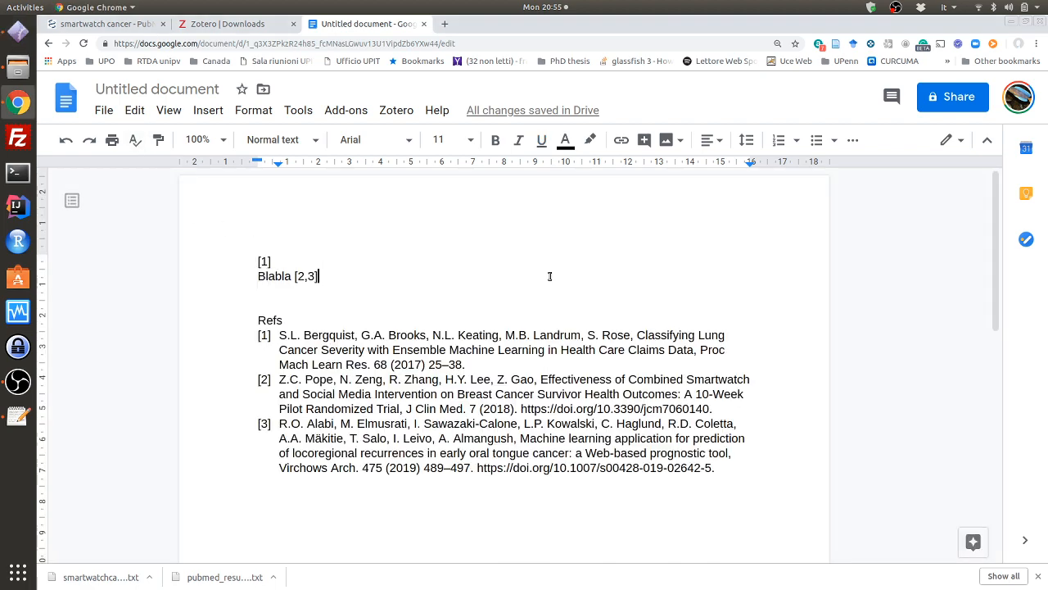
left_click(500, 407)
left_click(484, 488)
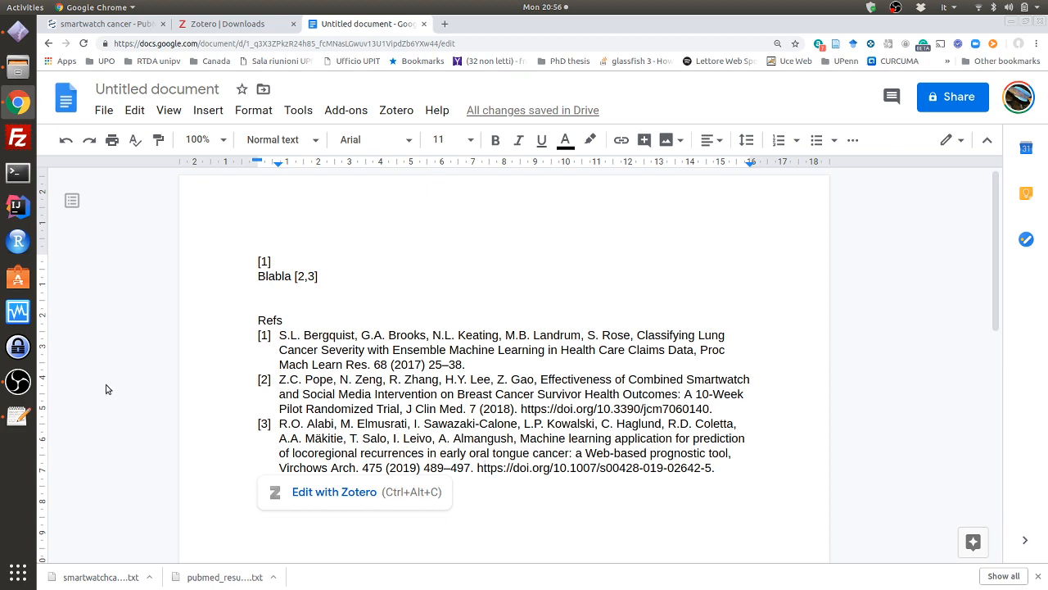
left_click(21, 45)
left_click(21, 382)
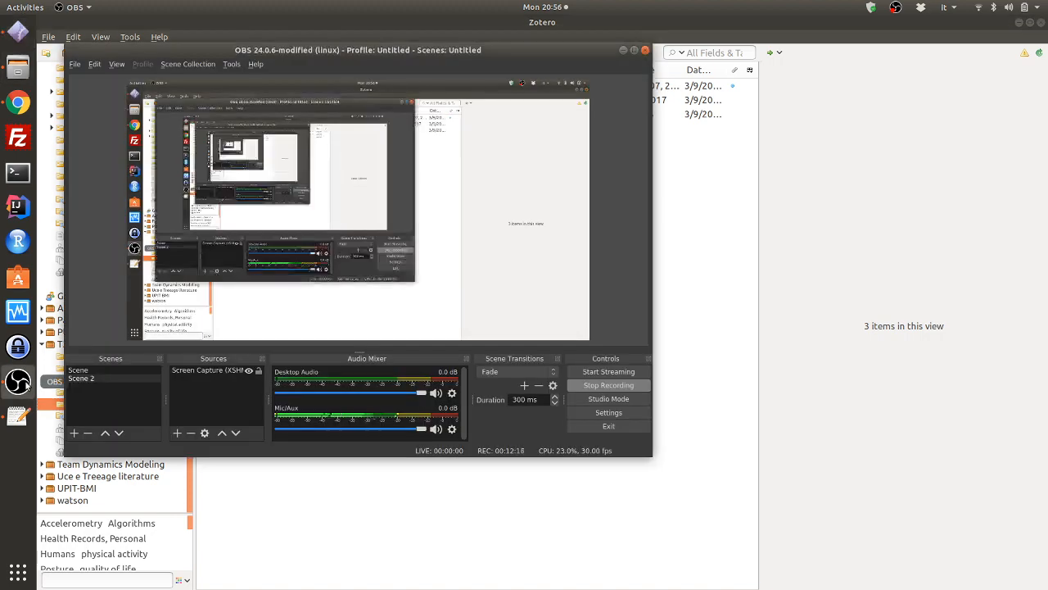
left_click(20, 102)
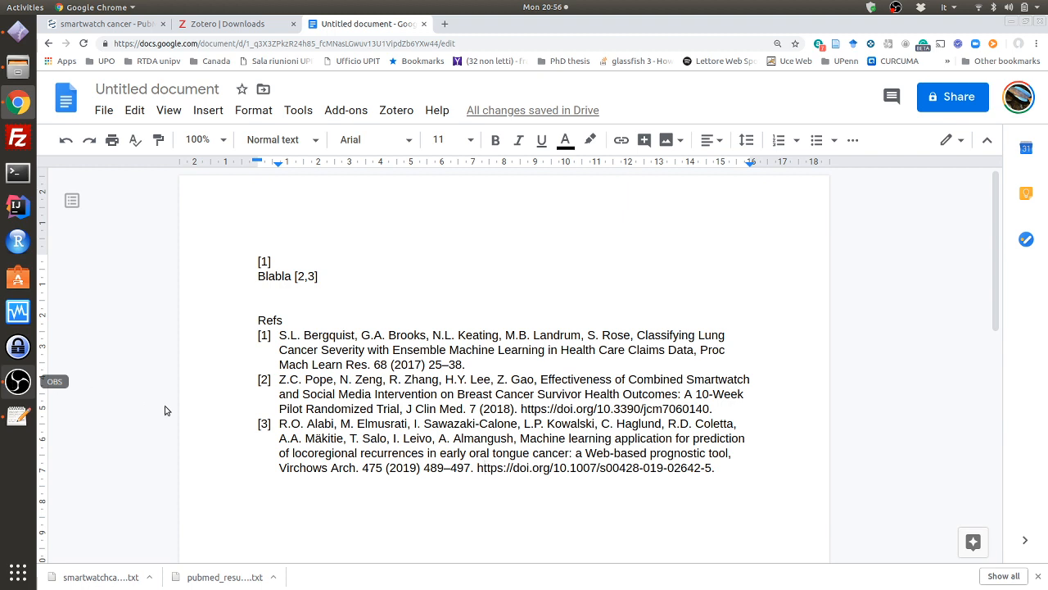
left_click(30, 390)
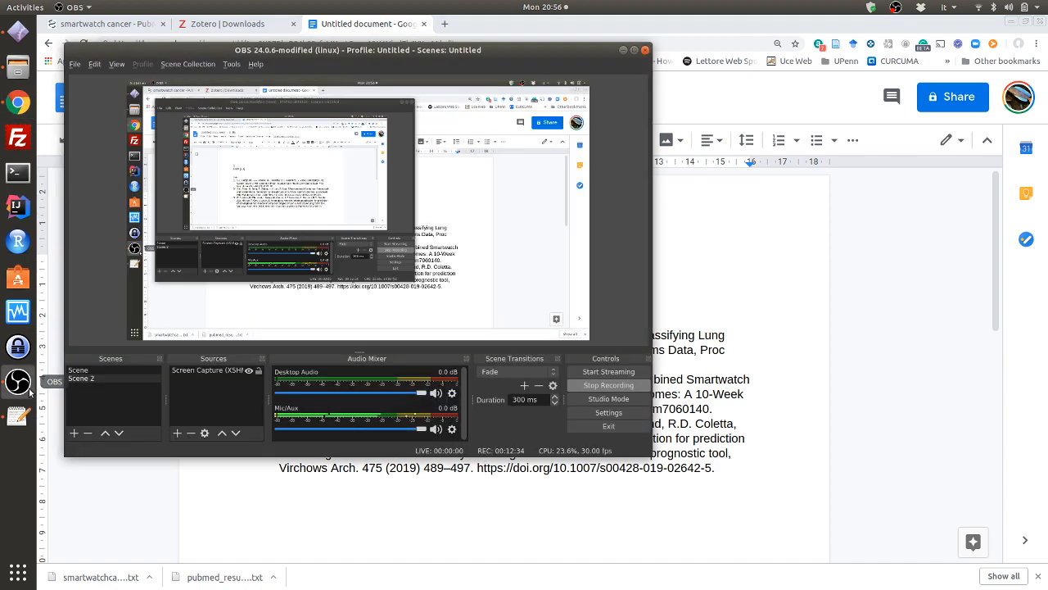